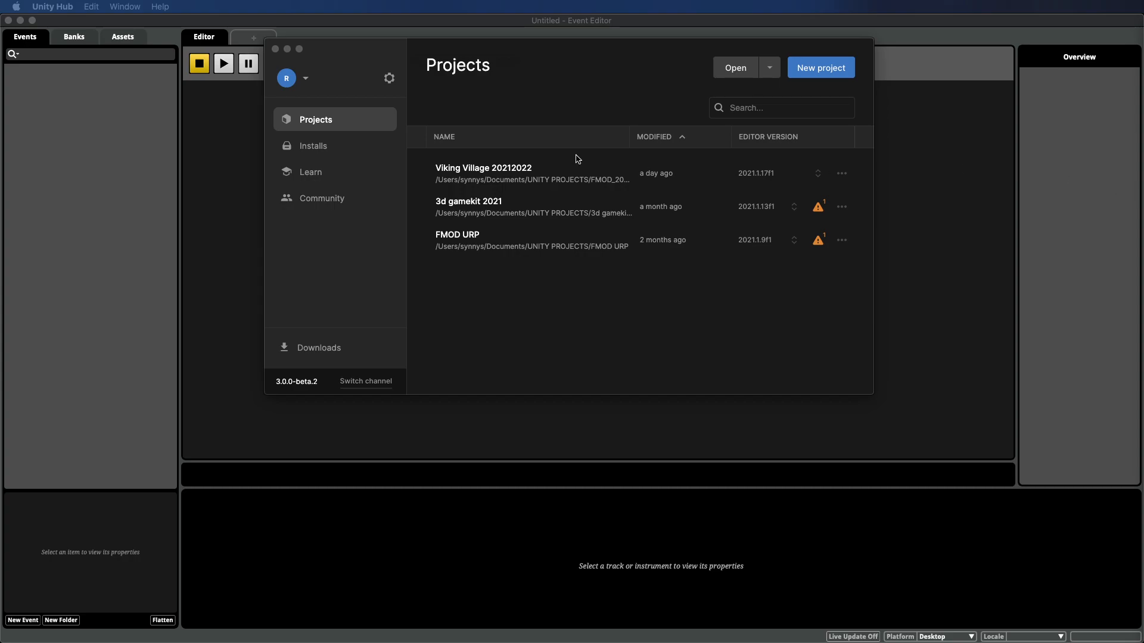
Step: Switch to Safari and show the FMOD Studio Suite 2.02 downloads on the FMOD website
{"action": "key", "text": "ctrl+Up"}
{"action": "left_click", "coordinate": [688, 328]}
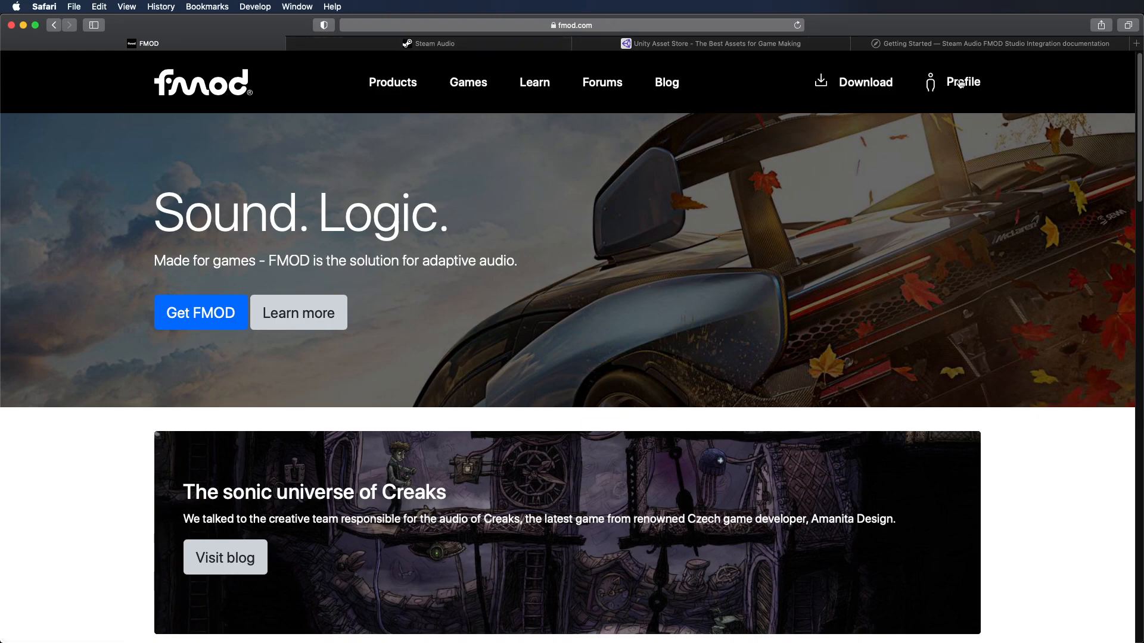
{"action": "left_click", "coordinate": [858, 85]}
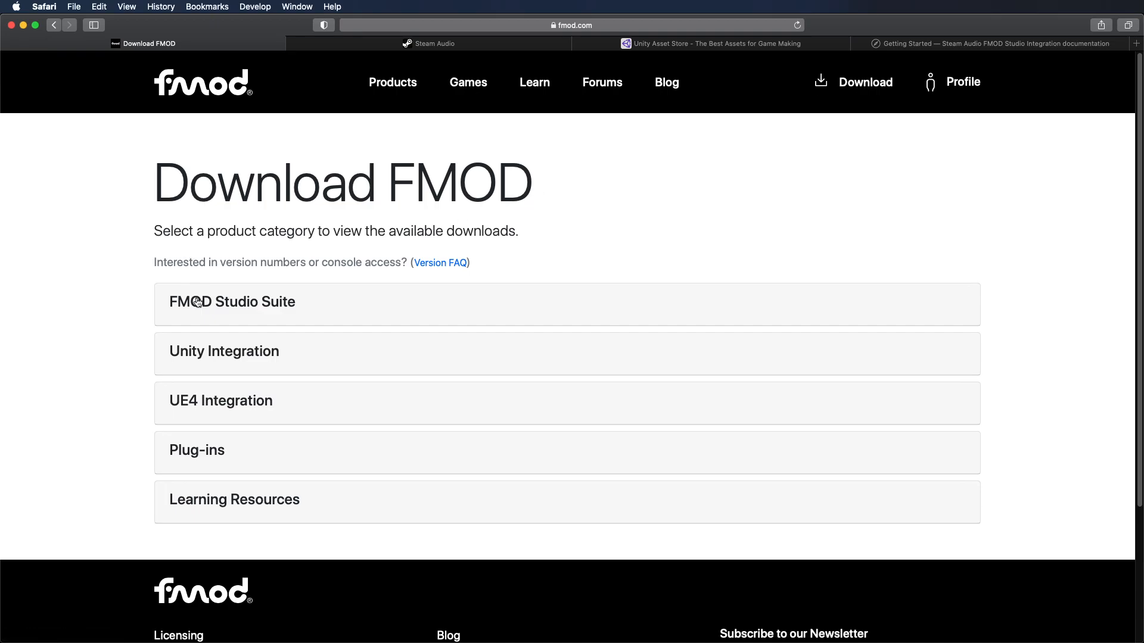
{"action": "left_click", "coordinate": [204, 305]}
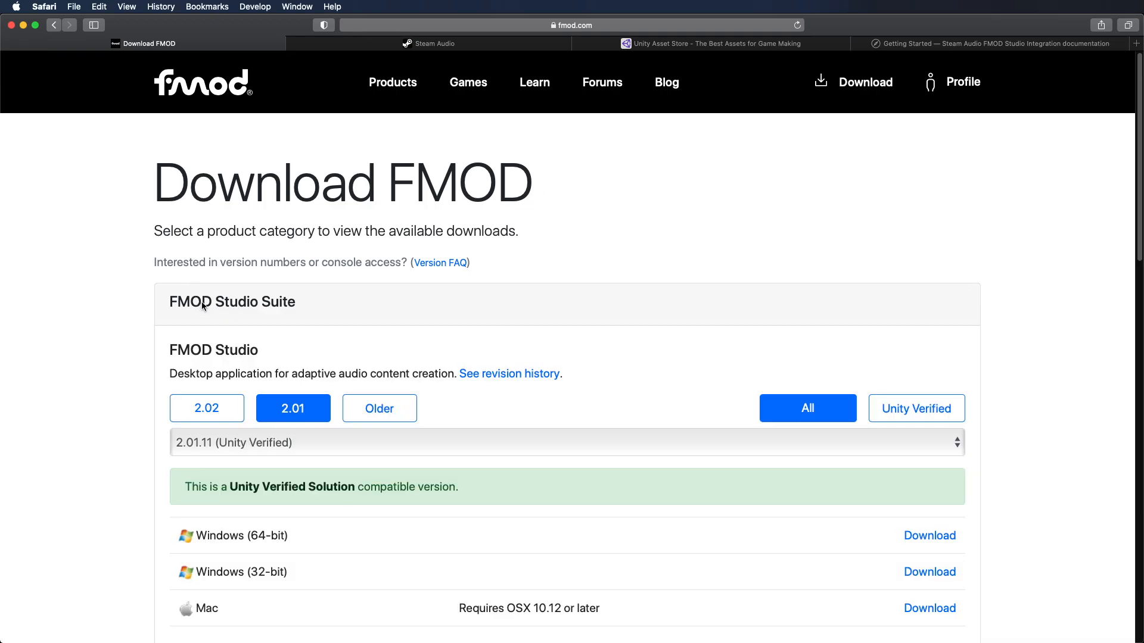
{"action": "left_click", "coordinate": [222, 414]}
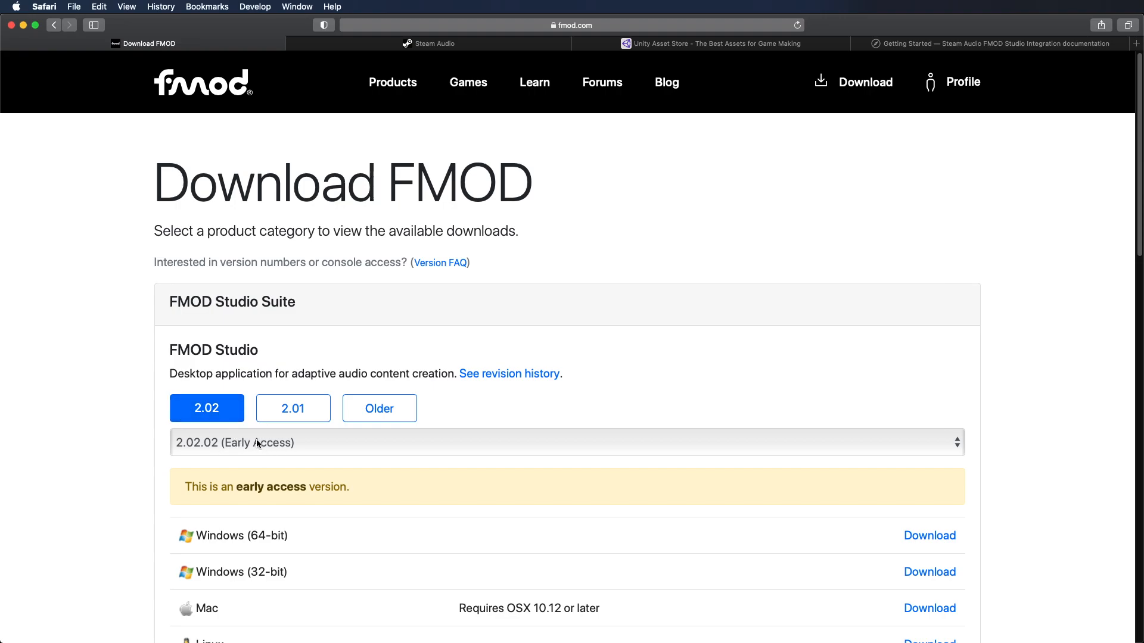
Step: Show the 2.02 downloads of FMOD for Unity in the Unity Integration section
{"action": "scroll", "coordinate": [246, 377], "scroll_direction": "down", "scroll_amount": 10}
{"action": "scroll", "coordinate": [243, 379], "scroll_direction": "down", "scroll_amount": 14}
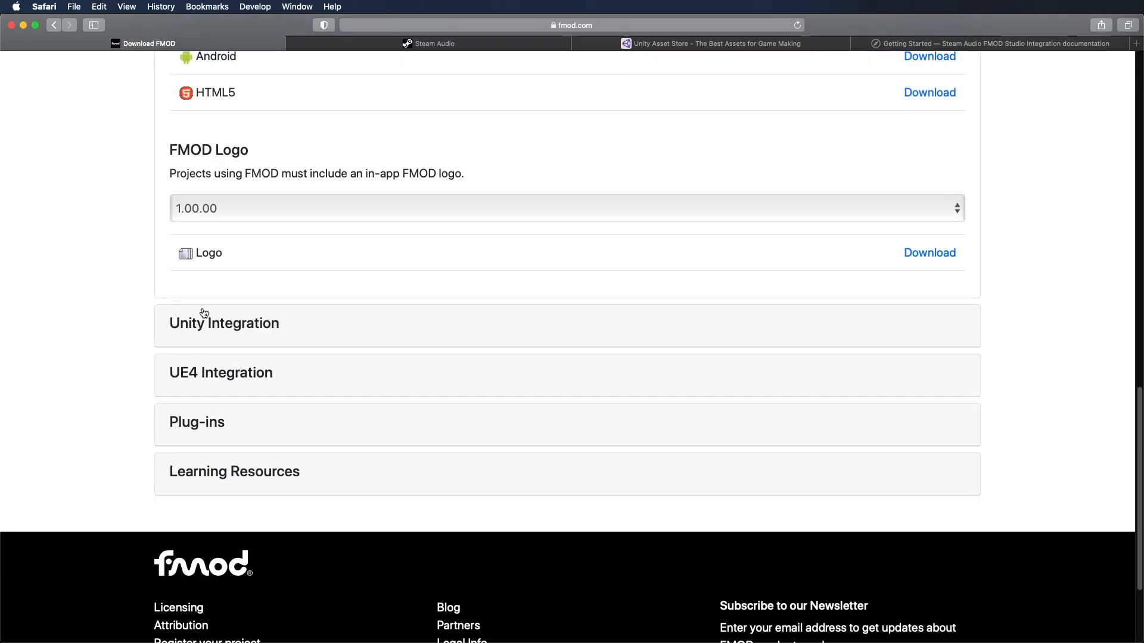
{"action": "left_click", "coordinate": [262, 331]}
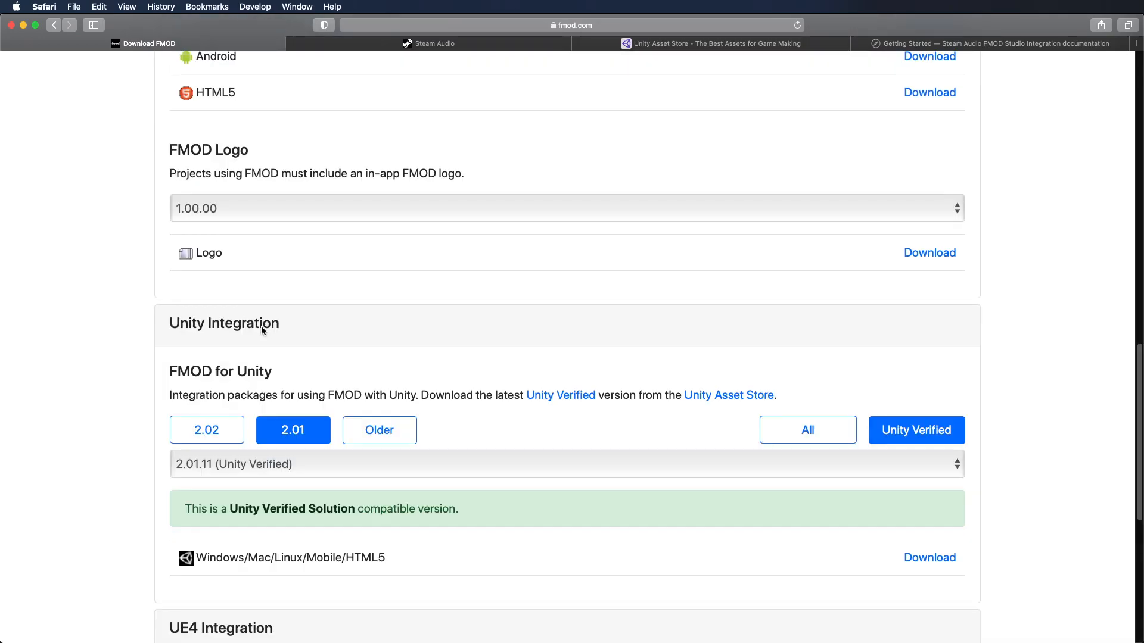
{"action": "left_click", "coordinate": [200, 431]}
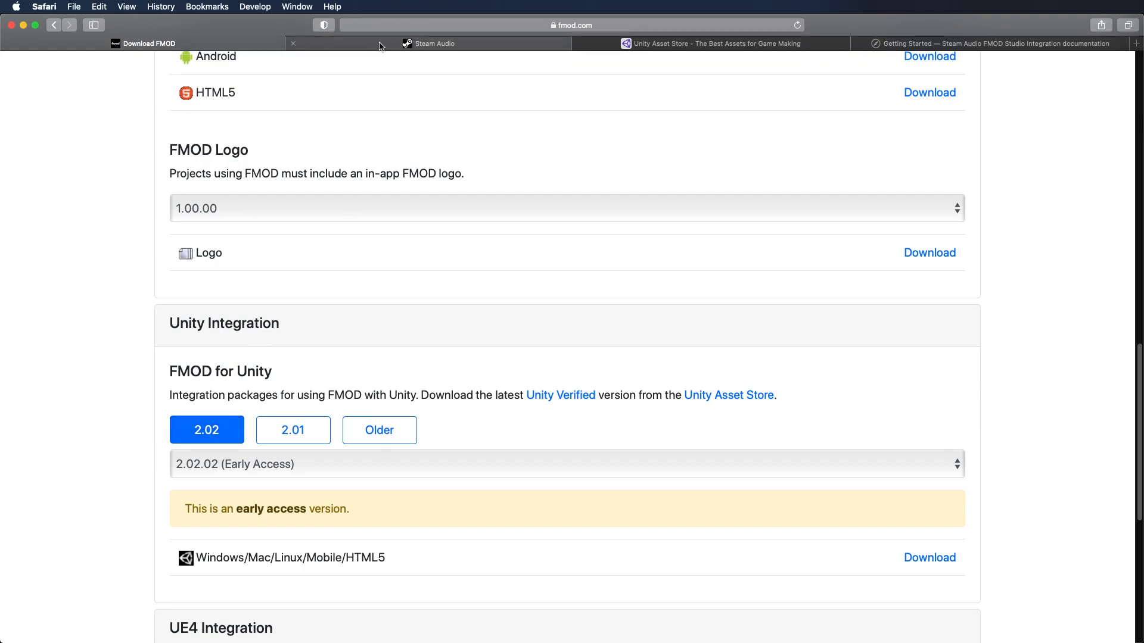
Step: View the Steam Audio download page and its full web address
{"action": "mouse_move", "coordinate": [382, 43]}
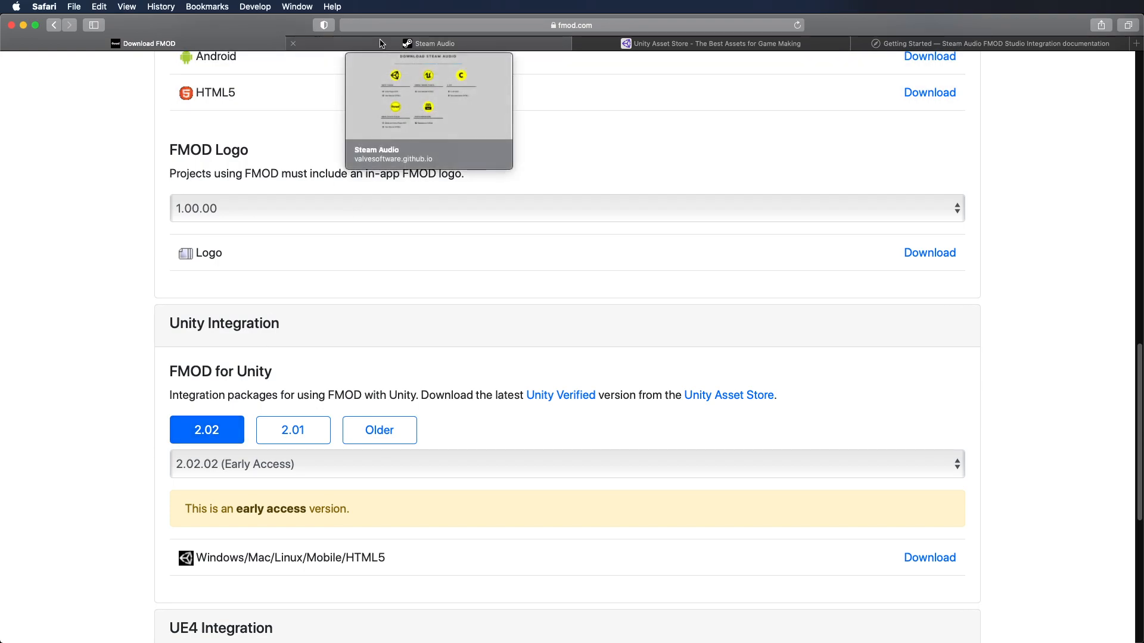
{"action": "left_click", "coordinate": [381, 44]}
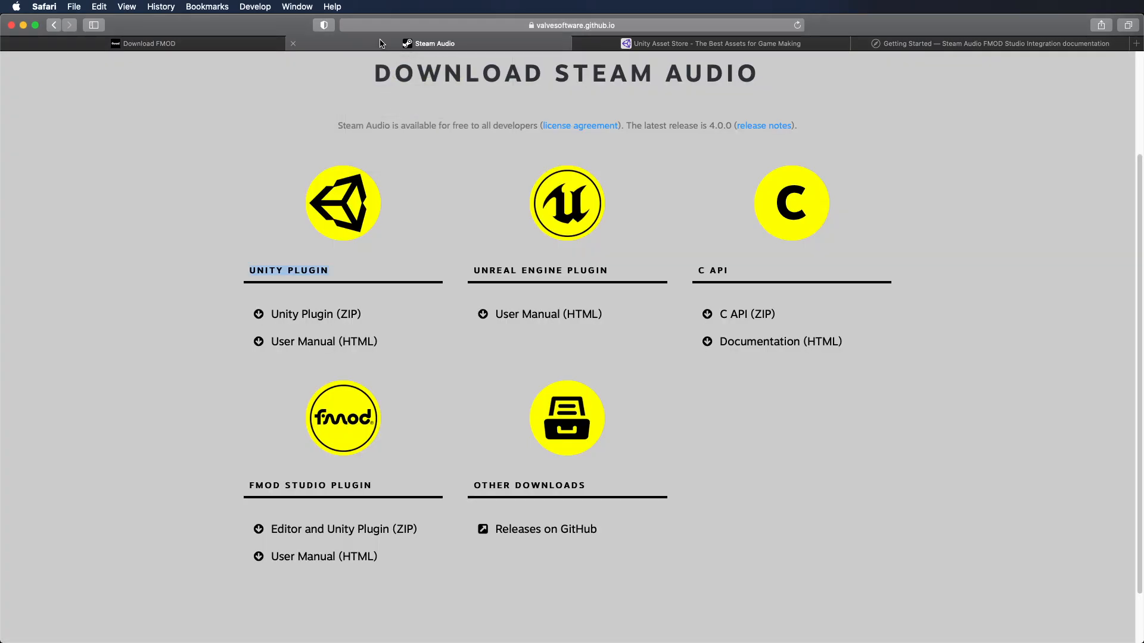
{"action": "left_click", "coordinate": [670, 25]}
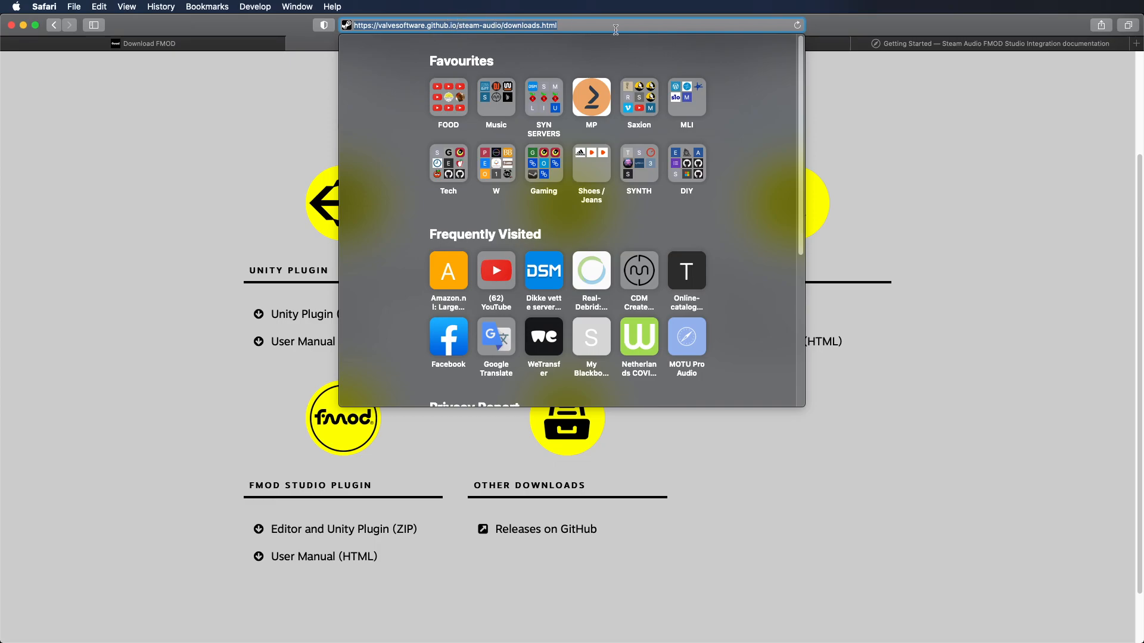
{"action": "left_click", "coordinate": [241, 104]}
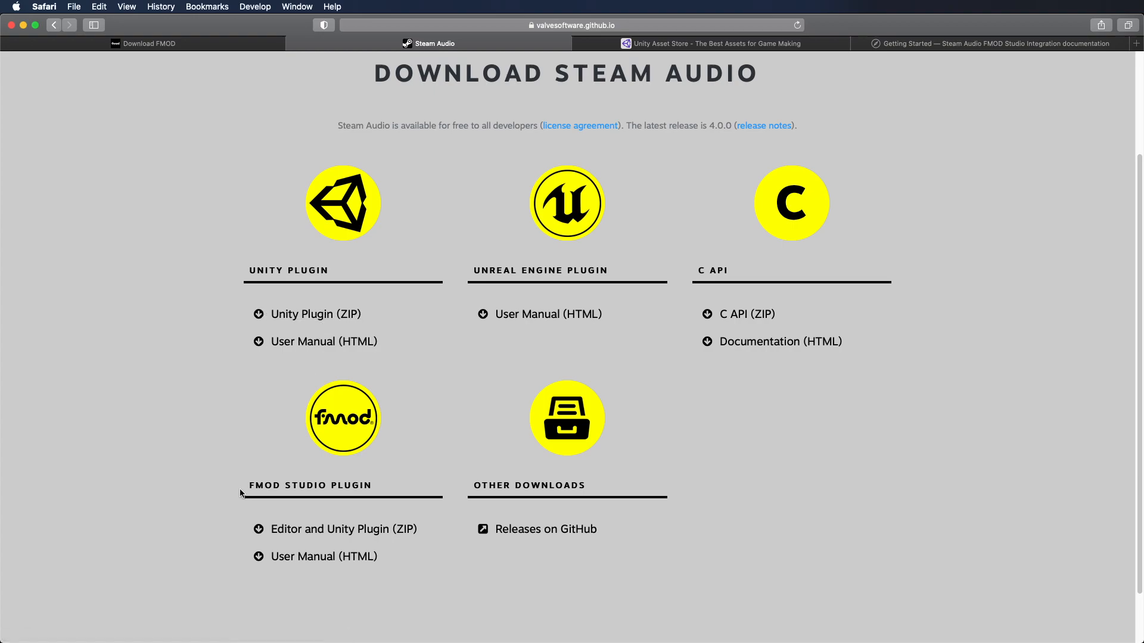
Step: Search the Unity Asset Store for "viking village URP" and open the Viking Village URP asset page
{"action": "left_click", "coordinate": [719, 45]}
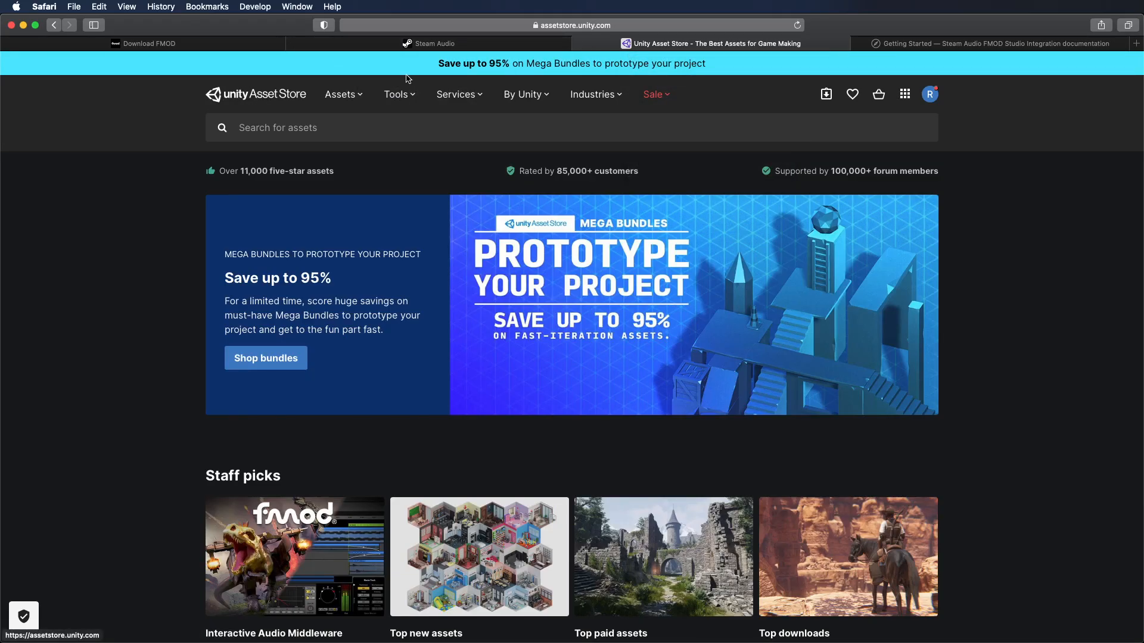
{"action": "left_click", "coordinate": [274, 129]}
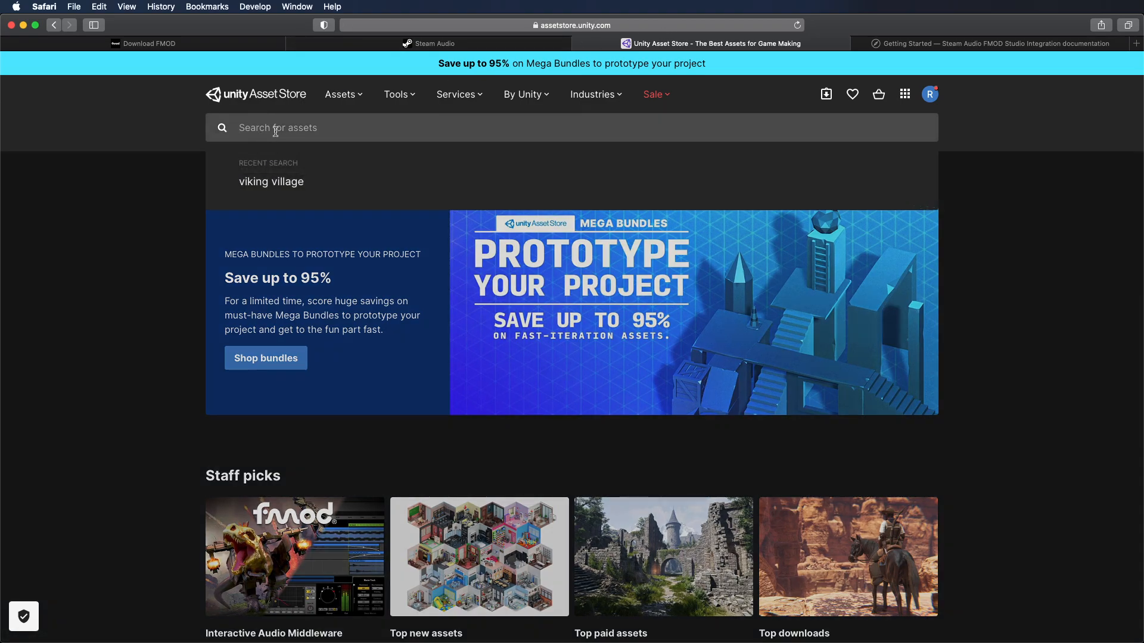
{"action": "type", "text": "viking v"}
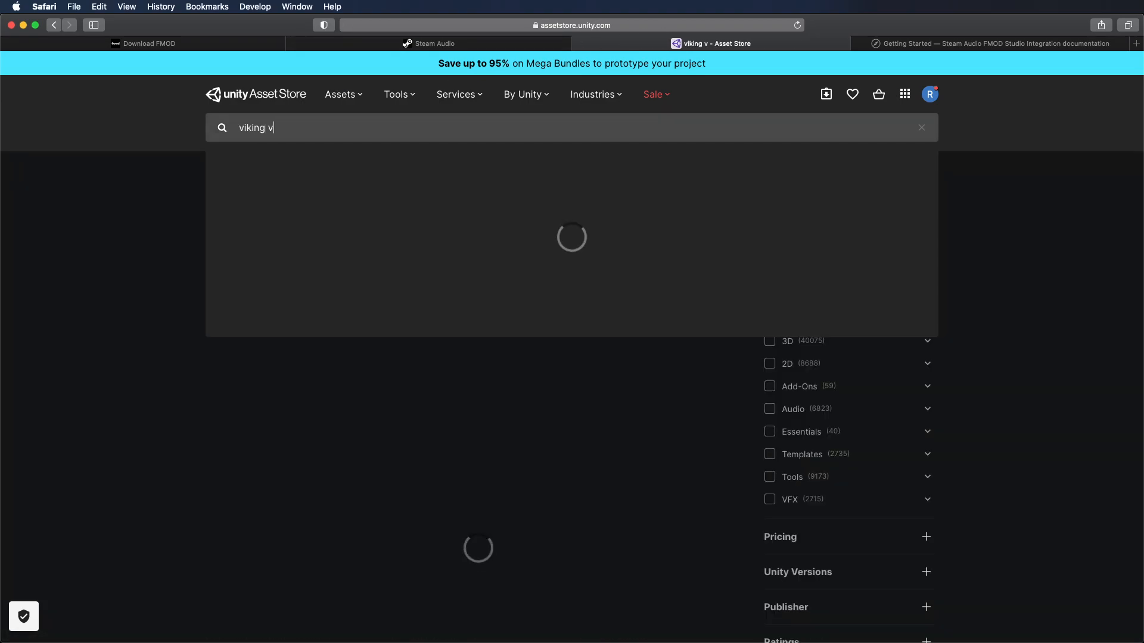
{"action": "type", "text": "illage "}
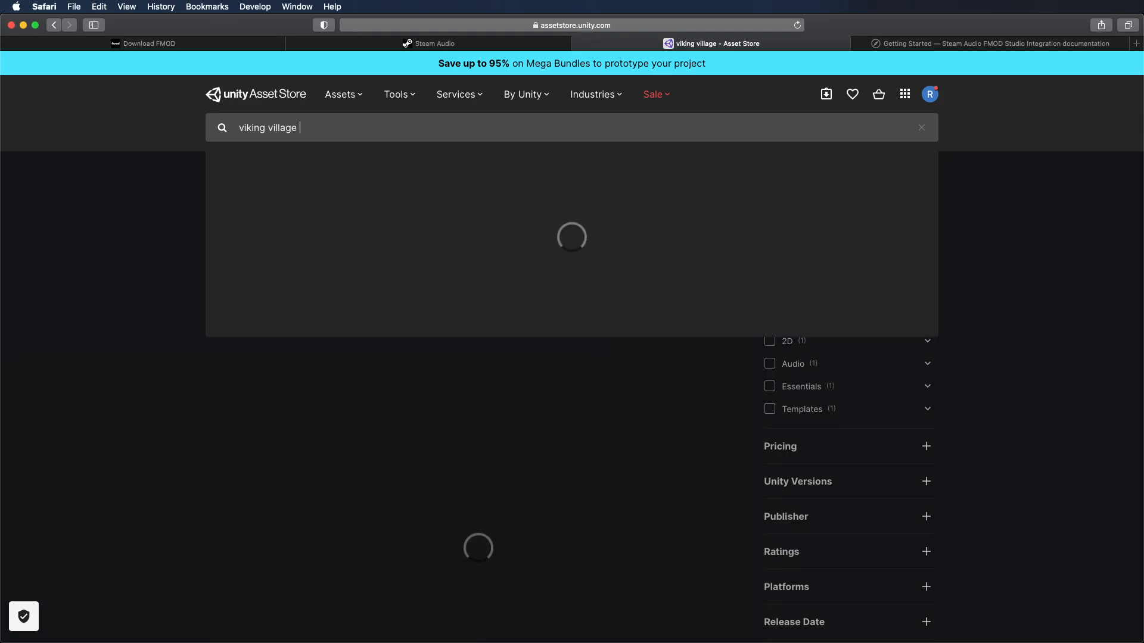
{"action": "type", "text": "URP"}
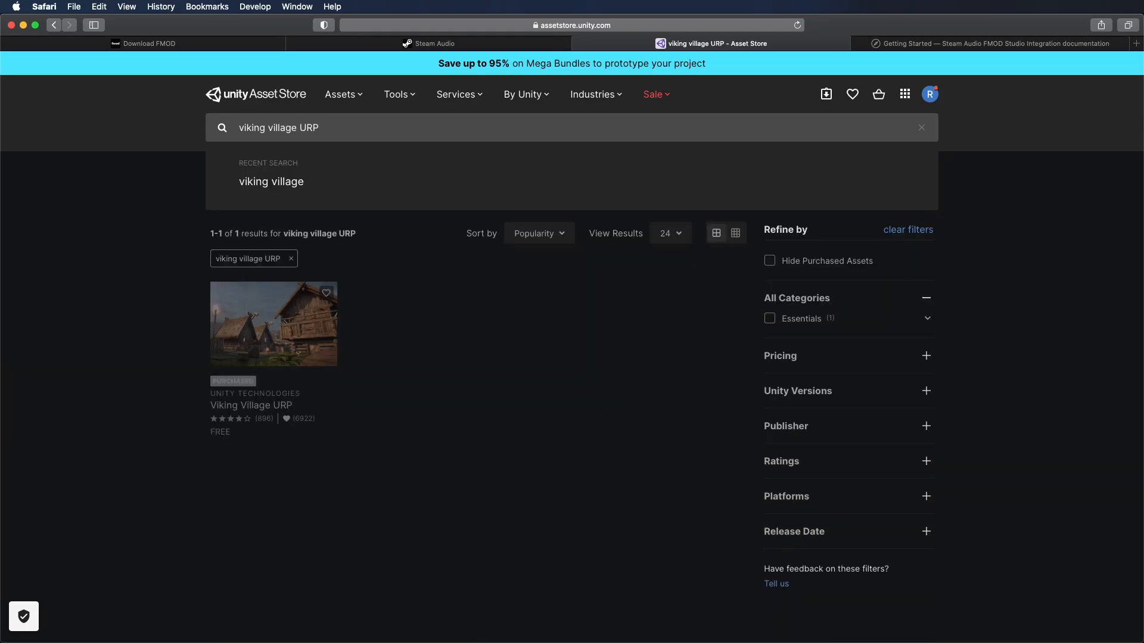
{"action": "left_click", "coordinate": [272, 328]}
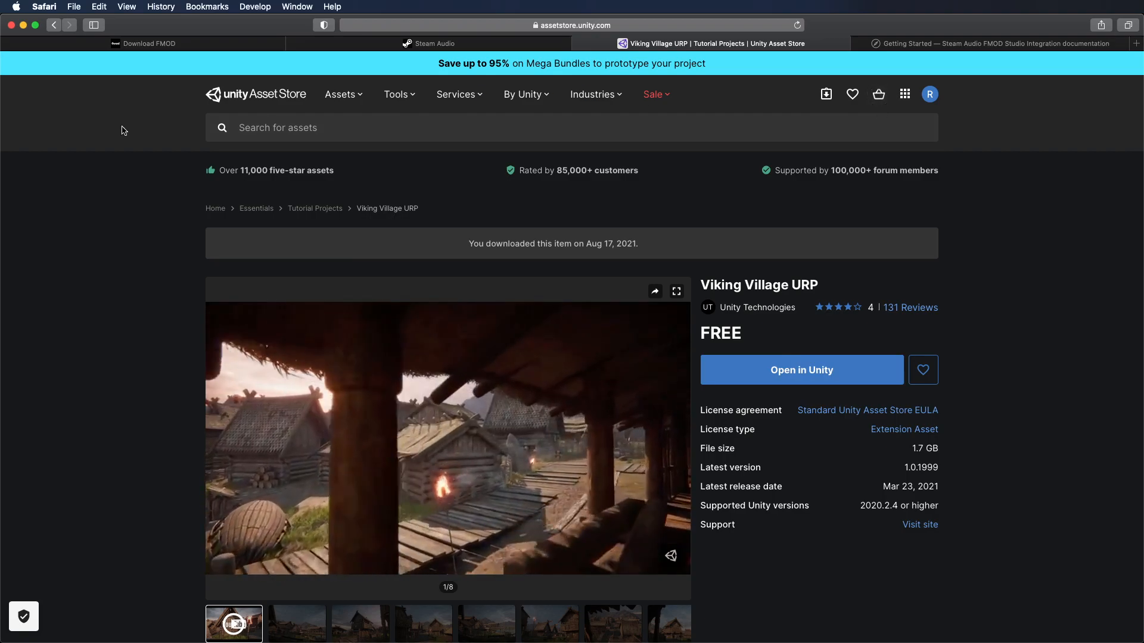
Step: Switch to Unity Hub, check the installed editor versions and return to the project list
{"action": "key", "text": "ctrl+Up"}
{"action": "left_click", "coordinate": [633, 105]}
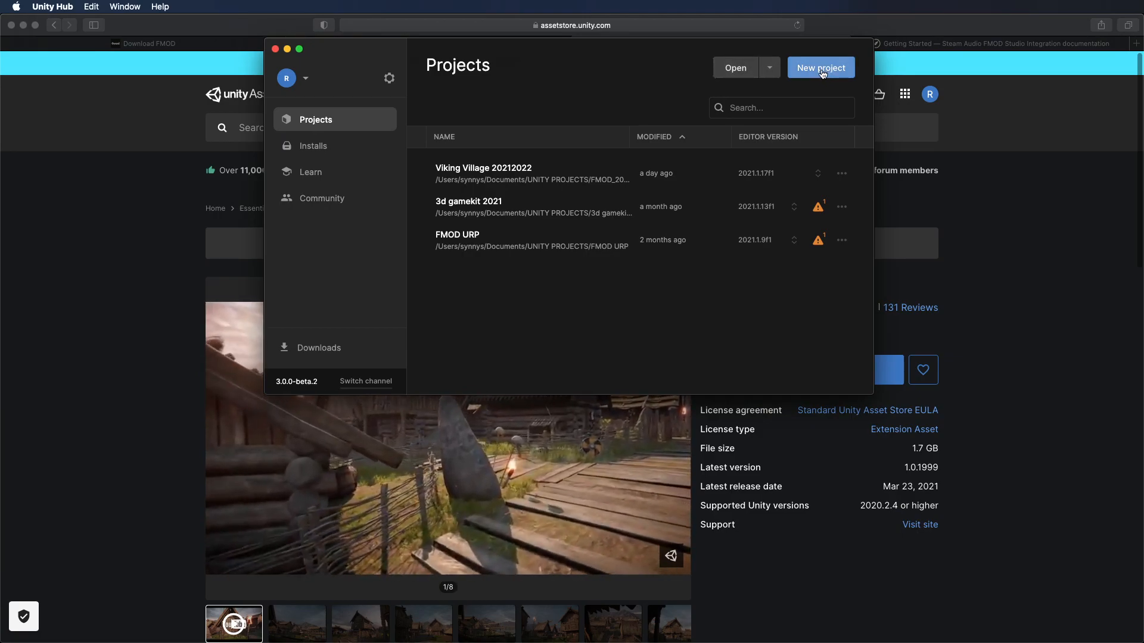
{"action": "left_click", "coordinate": [329, 148]}
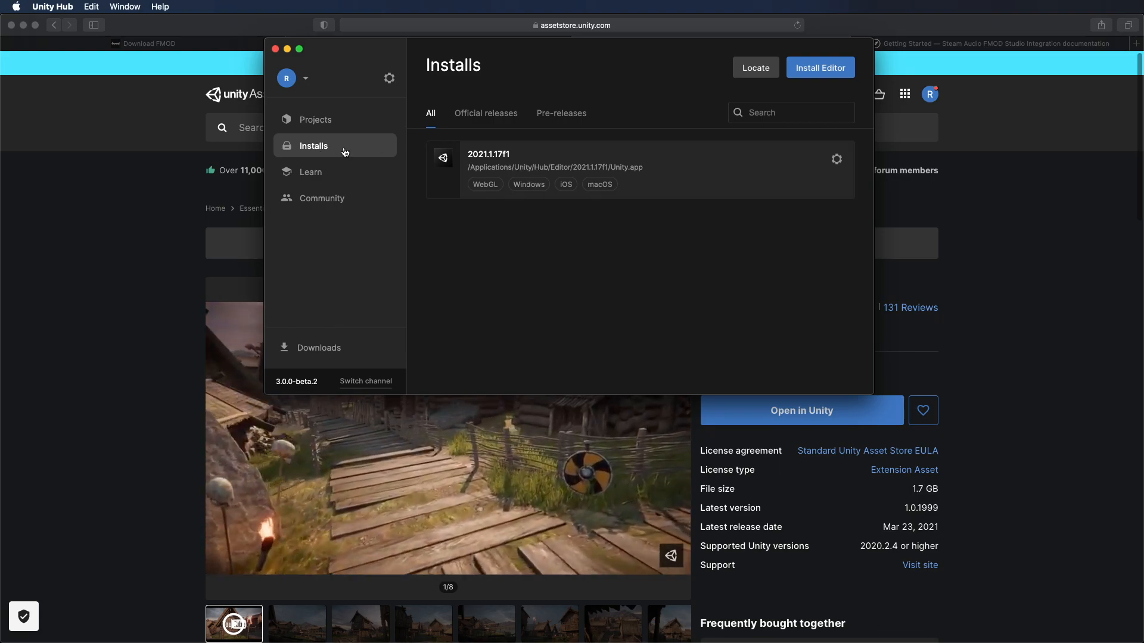
{"action": "left_click", "coordinate": [320, 125]}
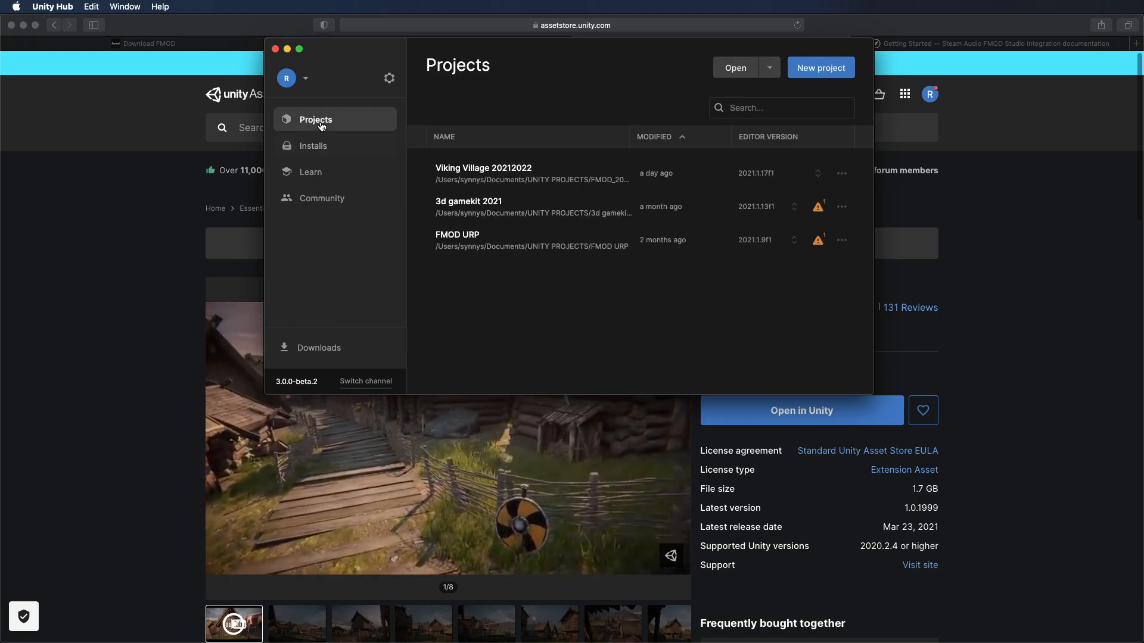
Step: Create a new project from the 3D core template, named TEST and located on the Desktop
{"action": "left_click", "coordinate": [825, 69]}
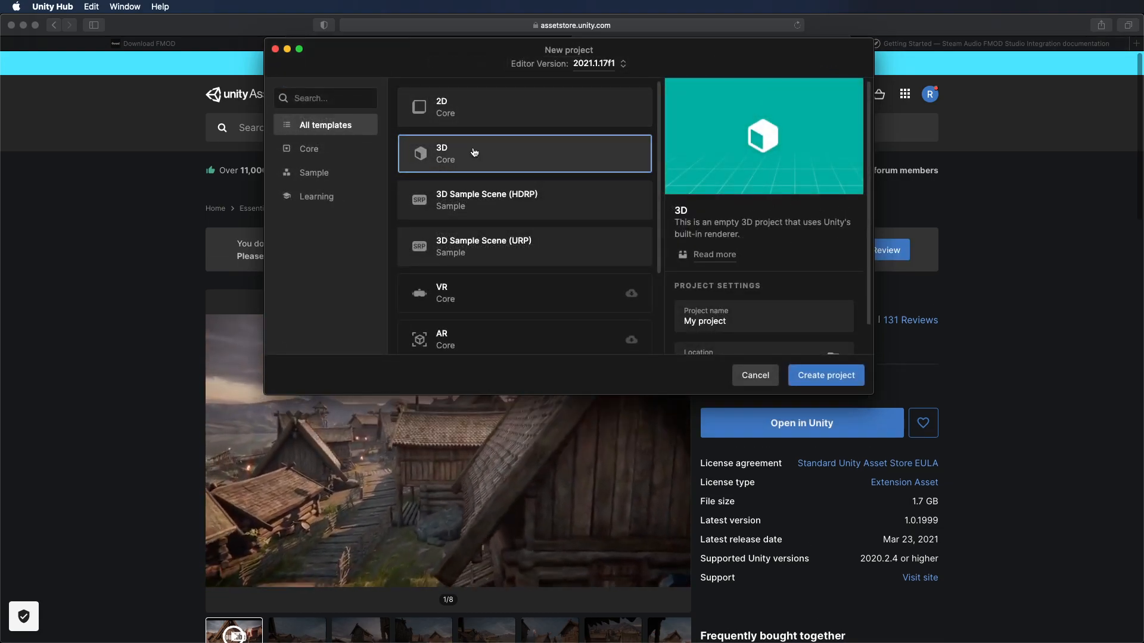
{"action": "left_click", "coordinate": [732, 325]}
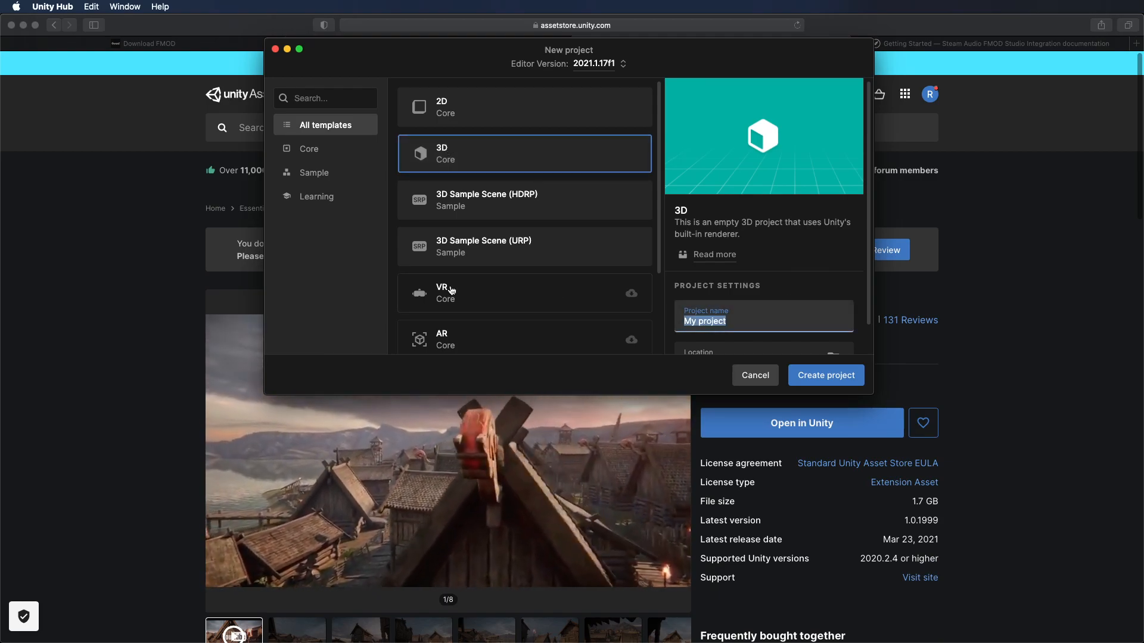
{"action": "type", "text": "TEST"}
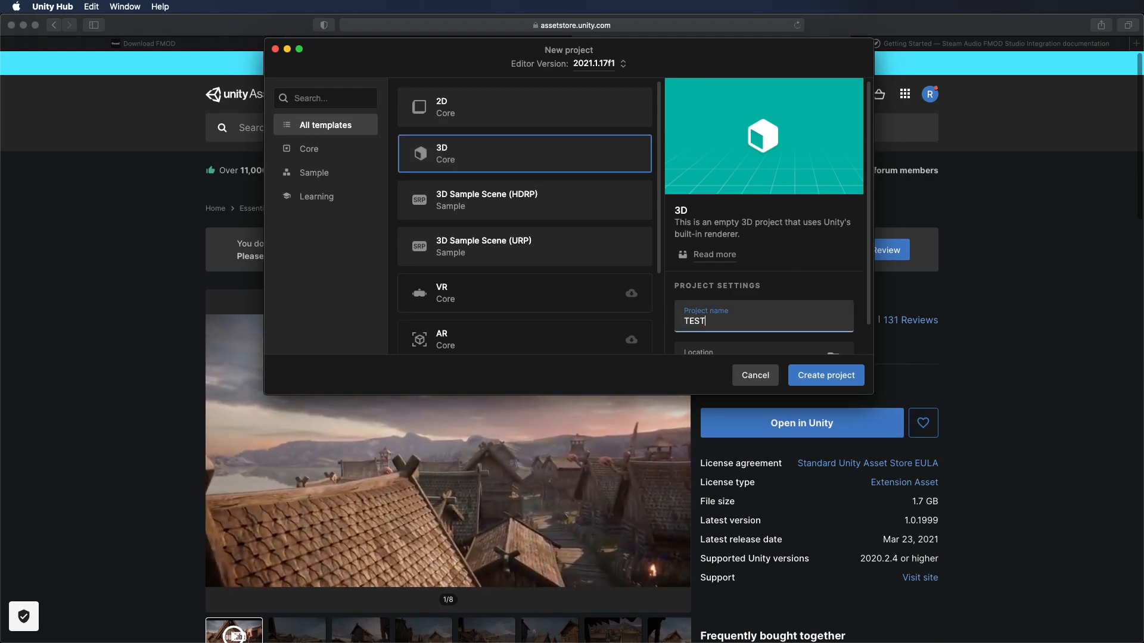
{"action": "scroll", "coordinate": [839, 262], "scroll_direction": "down", "scroll_amount": 2}
{"action": "left_click", "coordinate": [833, 328]}
{"action": "left_click", "coordinate": [390, 116]}
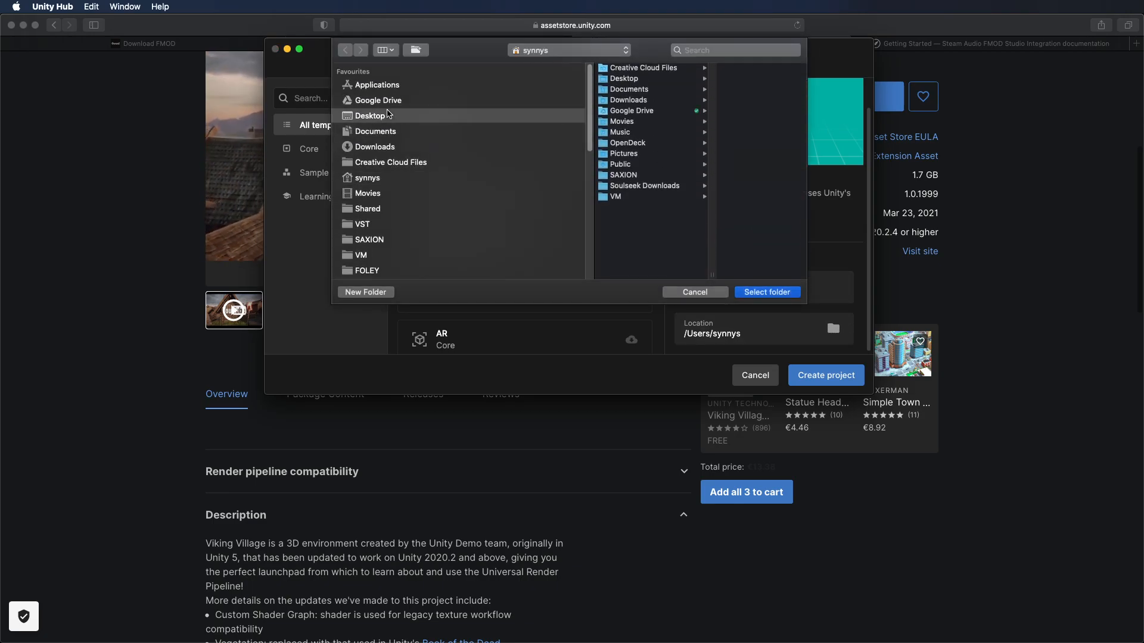
{"action": "left_click", "coordinate": [778, 292]}
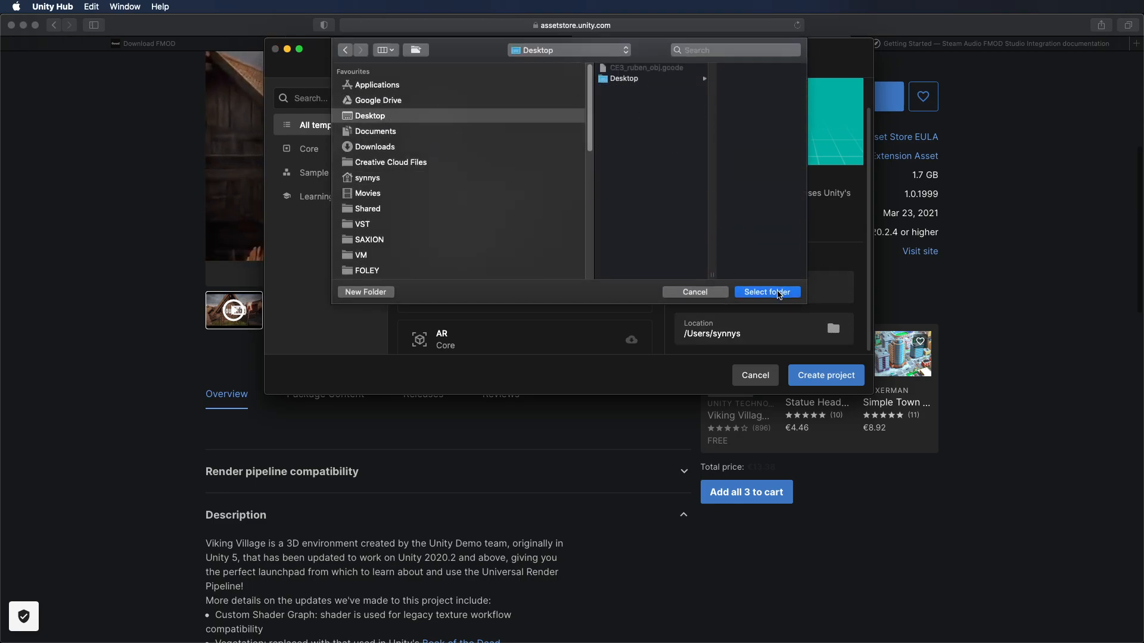
{"action": "left_click", "coordinate": [827, 375]}
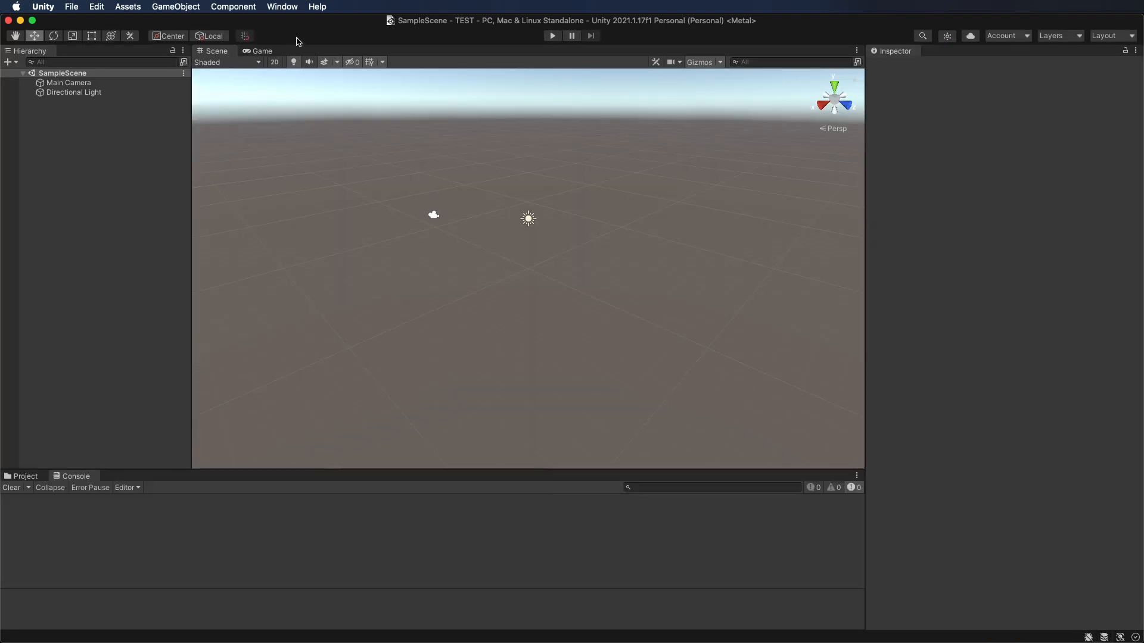
Step: Open the Package Manager and list the packages from My Assets
{"action": "left_click", "coordinate": [283, 6]}
{"action": "left_click", "coordinate": [314, 166]}
{"action": "left_click_drag", "start_coordinate": [456, 160], "coordinate": [398, 129]}
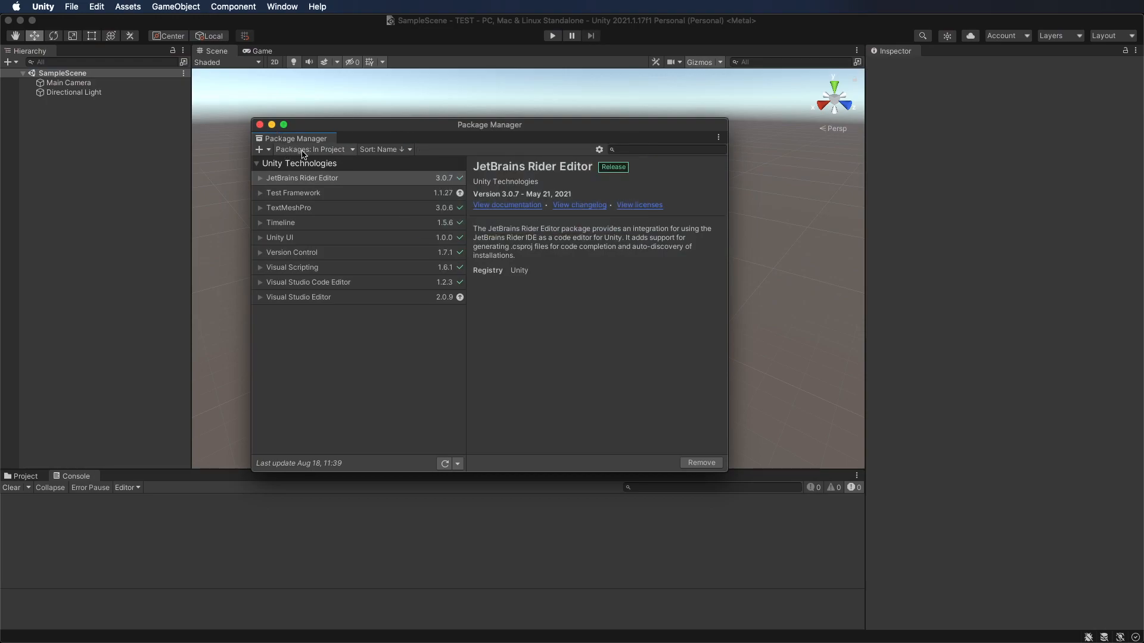
{"action": "left_click", "coordinate": [332, 150]}
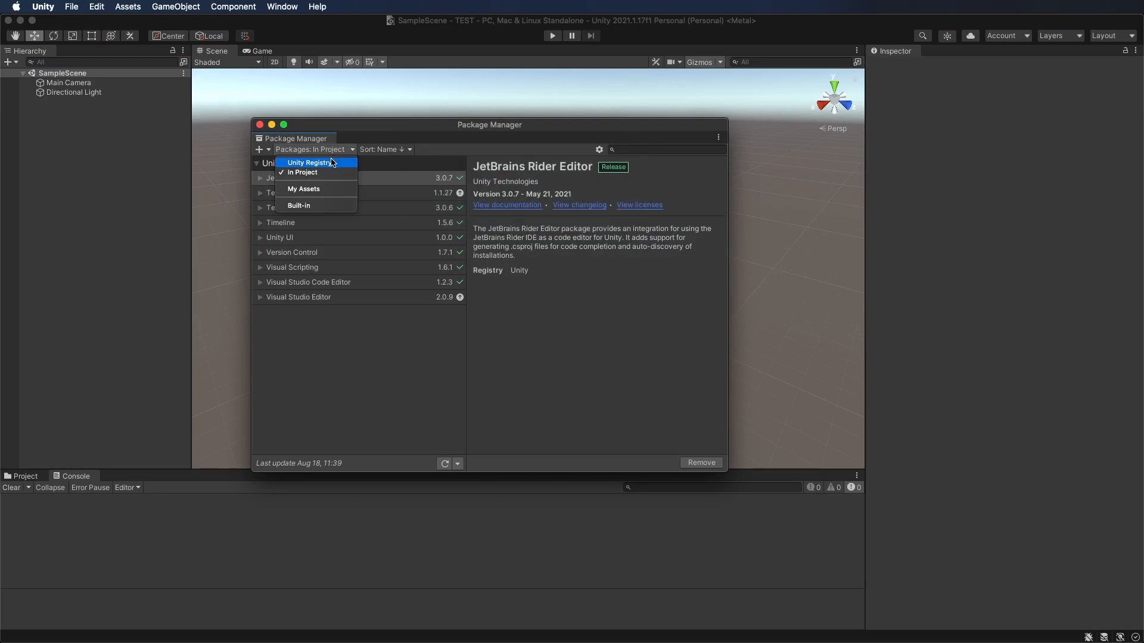
{"action": "left_click", "coordinate": [311, 190]}
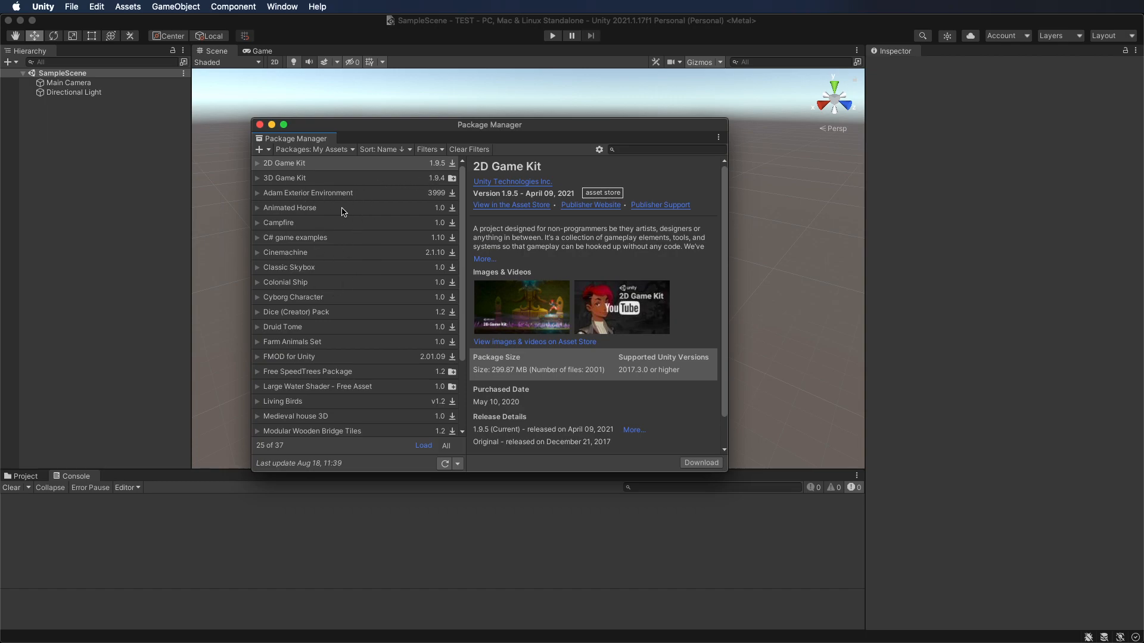
Step: Load the remaining asset packages and expand the Viking Village URP entry
{"action": "scroll", "coordinate": [401, 369], "scroll_direction": "down", "scroll_amount": 5}
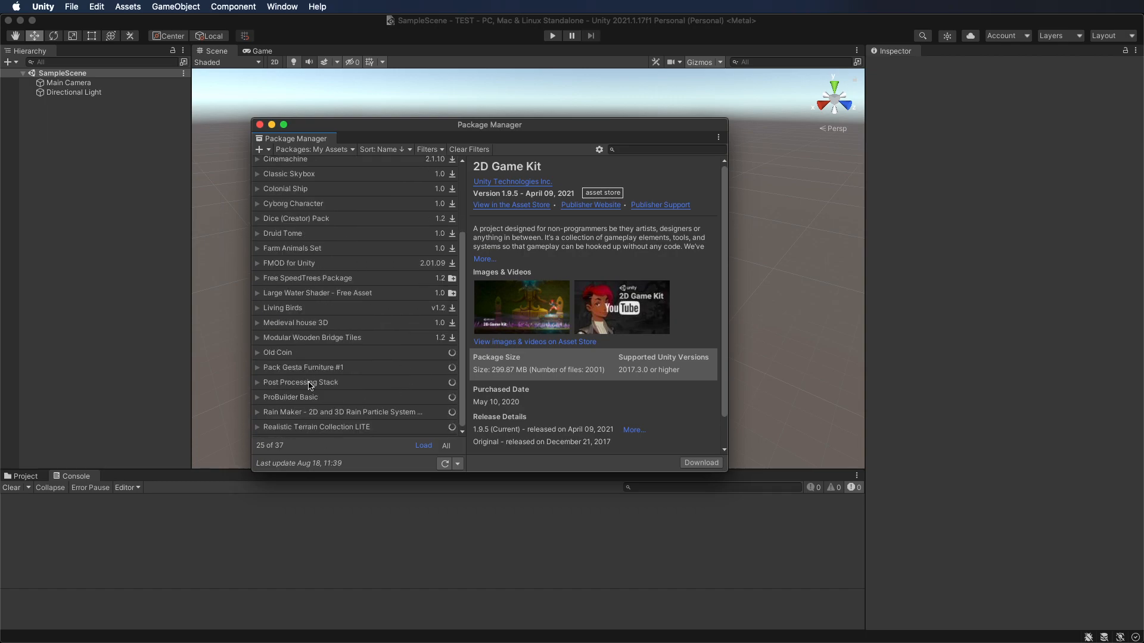
{"action": "left_click", "coordinate": [420, 447]}
{"action": "scroll", "coordinate": [400, 358], "scroll_direction": "down", "scroll_amount": 15}
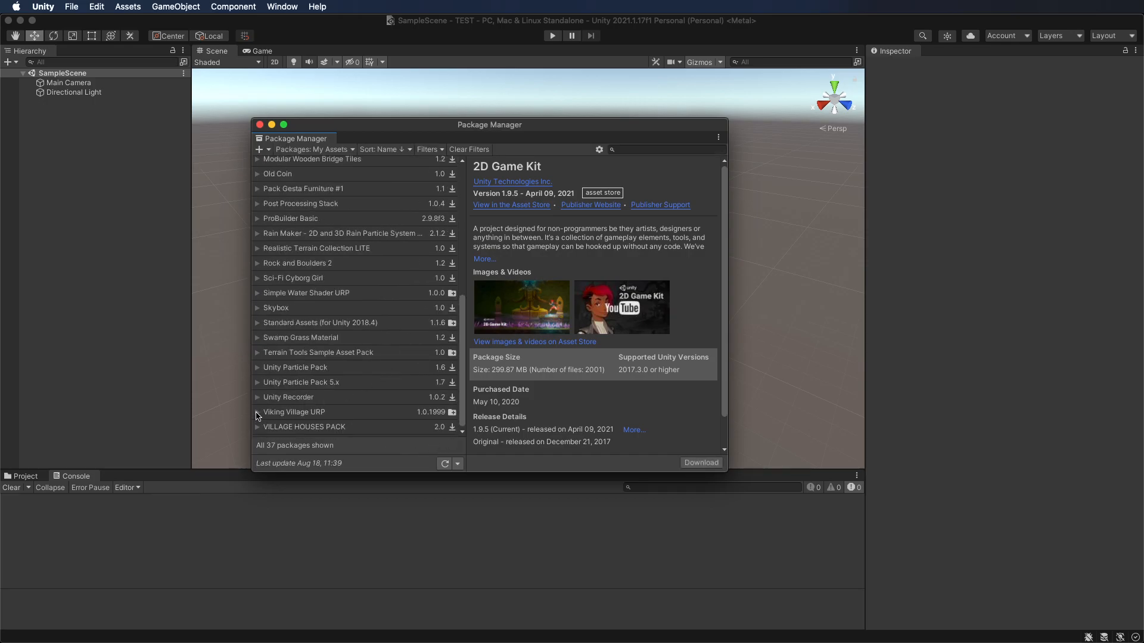
{"action": "left_click", "coordinate": [258, 412]}
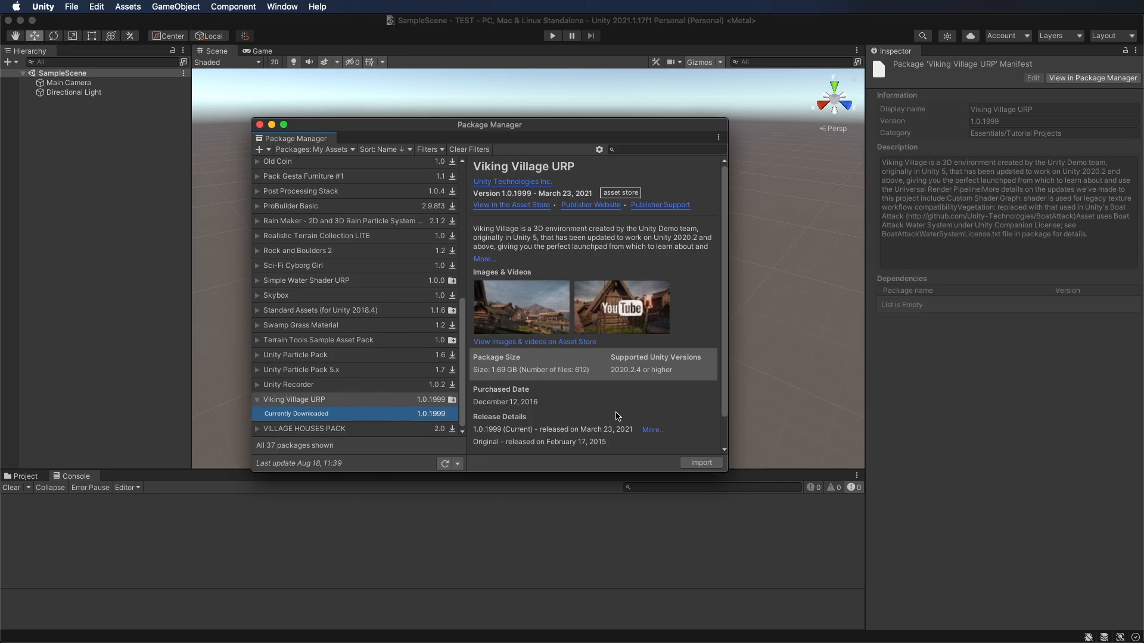
Step: Start importing Viking Village URP, accept overwriting the project settings, and choose to install or upgrade its package dependencies
{"action": "left_click", "coordinate": [695, 465]}
{"action": "left_click", "coordinate": [686, 465]}
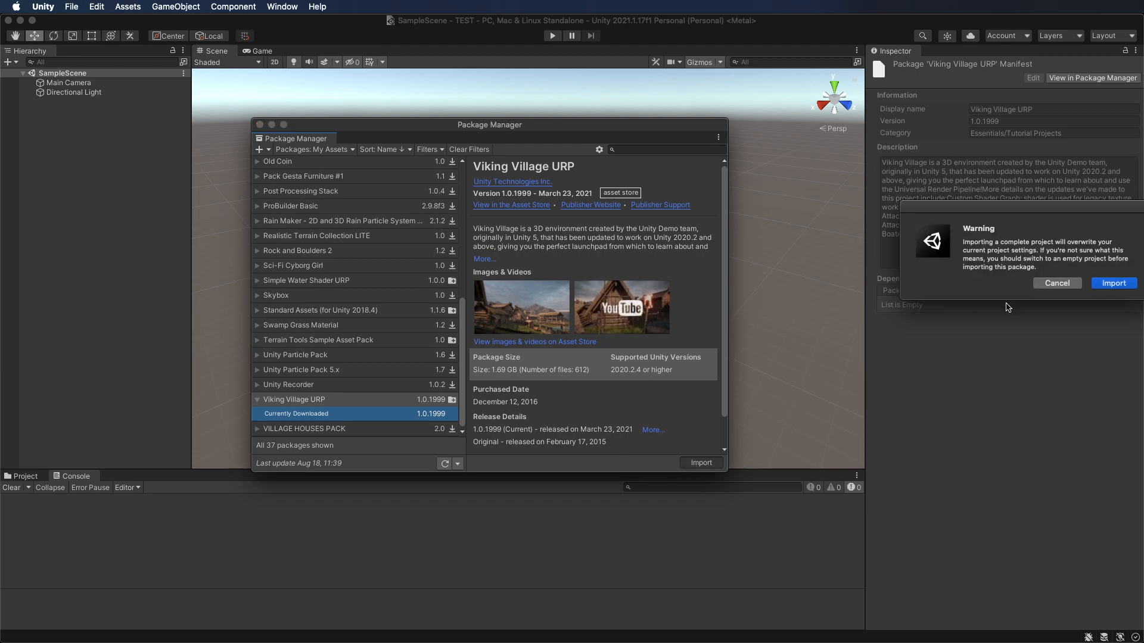
{"action": "left_click_drag", "start_coordinate": [1024, 208], "coordinate": [627, 263]}
{"action": "left_click", "coordinate": [712, 345]}
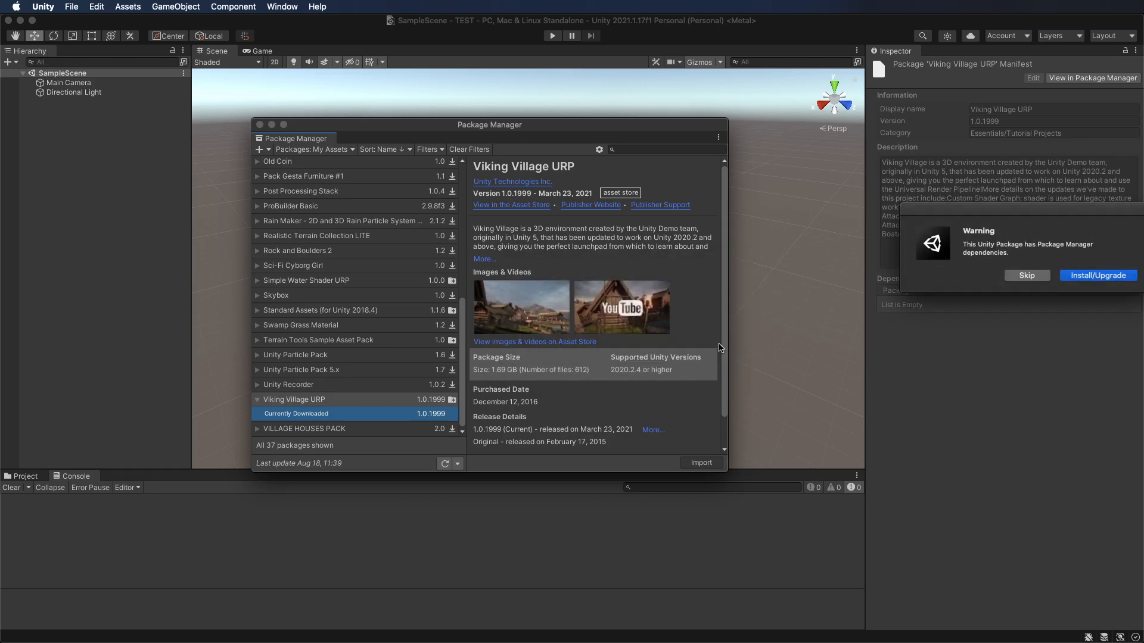
{"action": "left_click_drag", "start_coordinate": [1078, 211], "coordinate": [636, 275]}
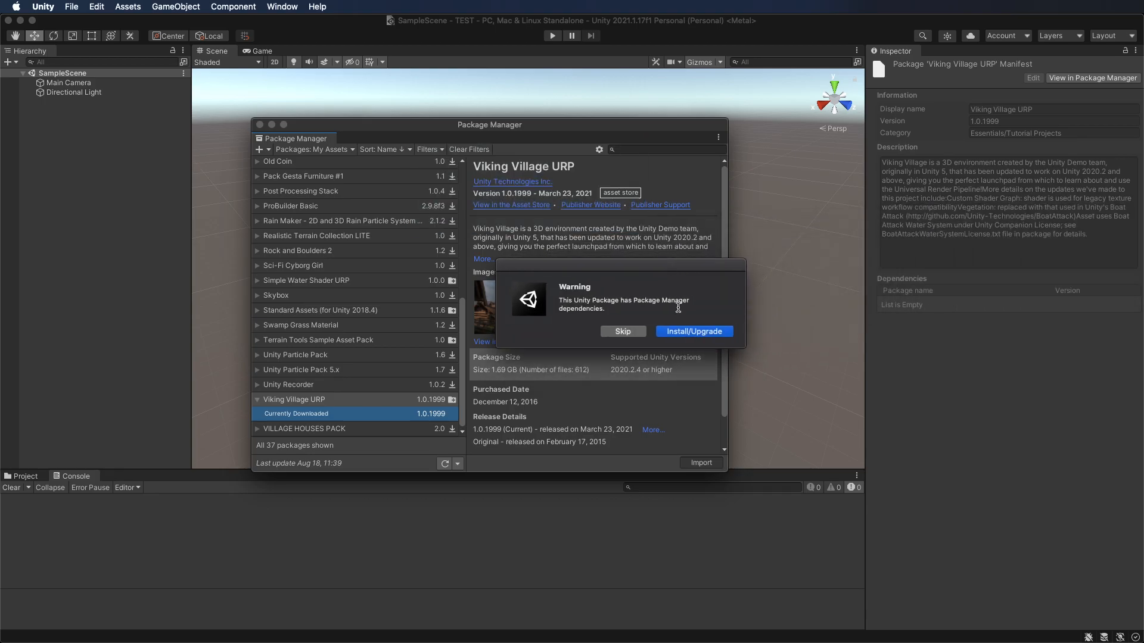
{"action": "left_click", "coordinate": [686, 336]}
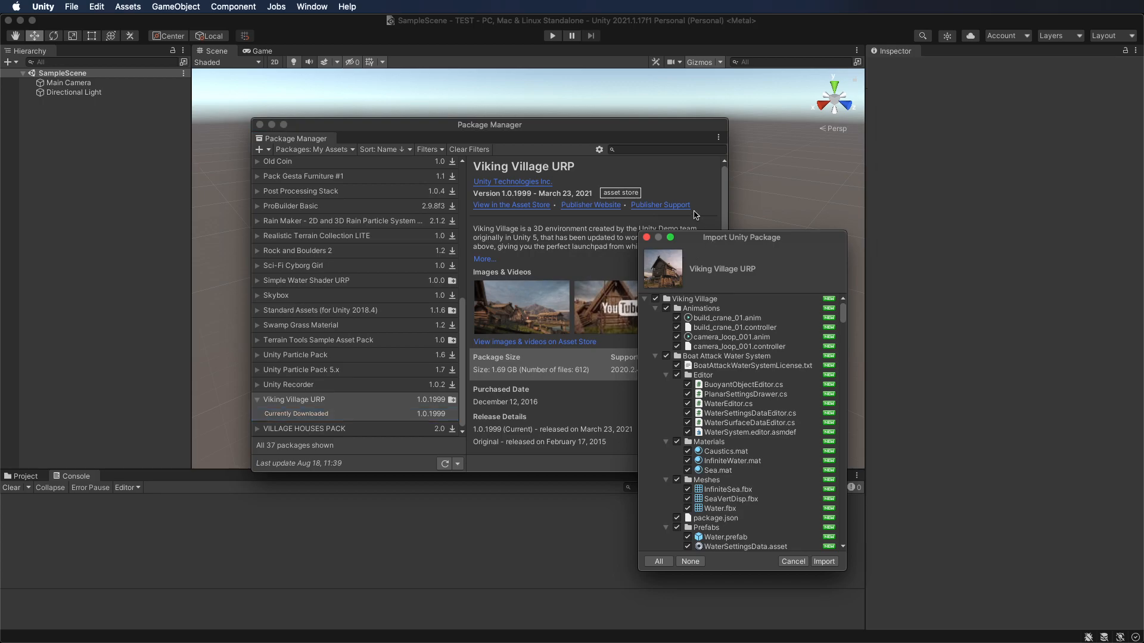
Step: Import all the listed Viking Village URP files into the project and close the Package Manager
{"action": "left_click_drag", "start_coordinate": [737, 242], "coordinate": [701, 131]}
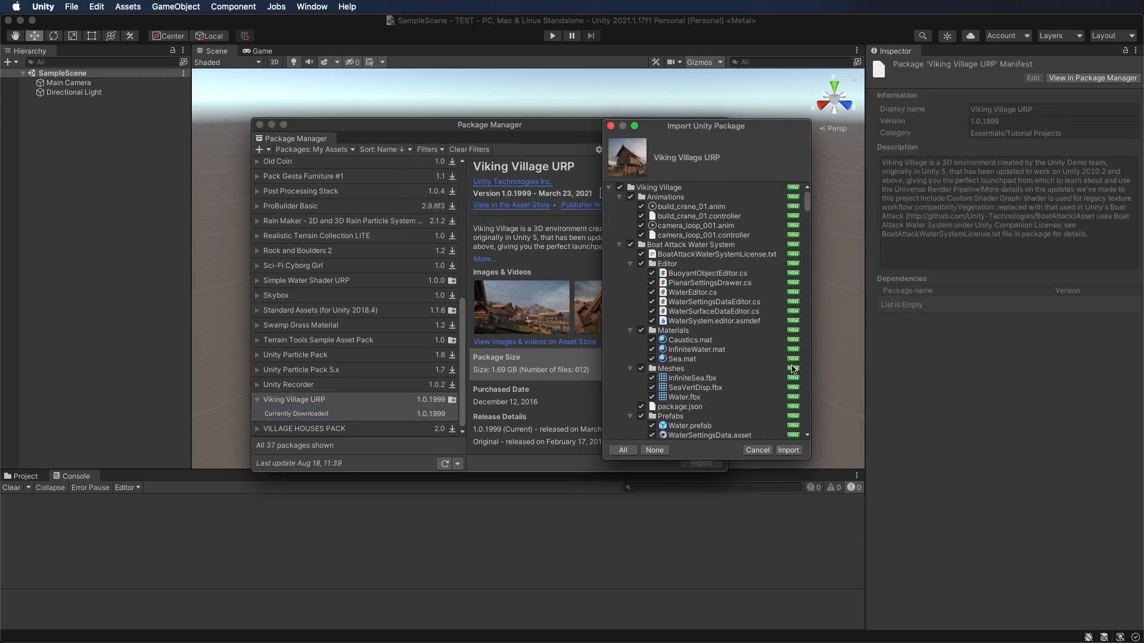
{"action": "left_click", "coordinate": [788, 451]}
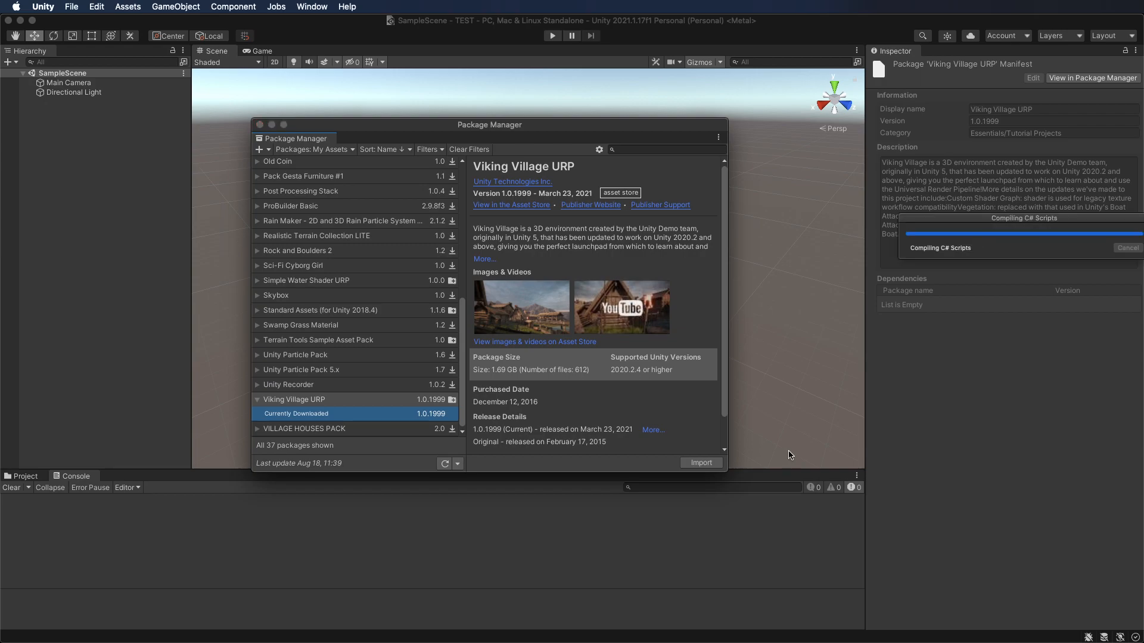
{"action": "left_click_drag", "start_coordinate": [1005, 221], "coordinate": [566, 242]}
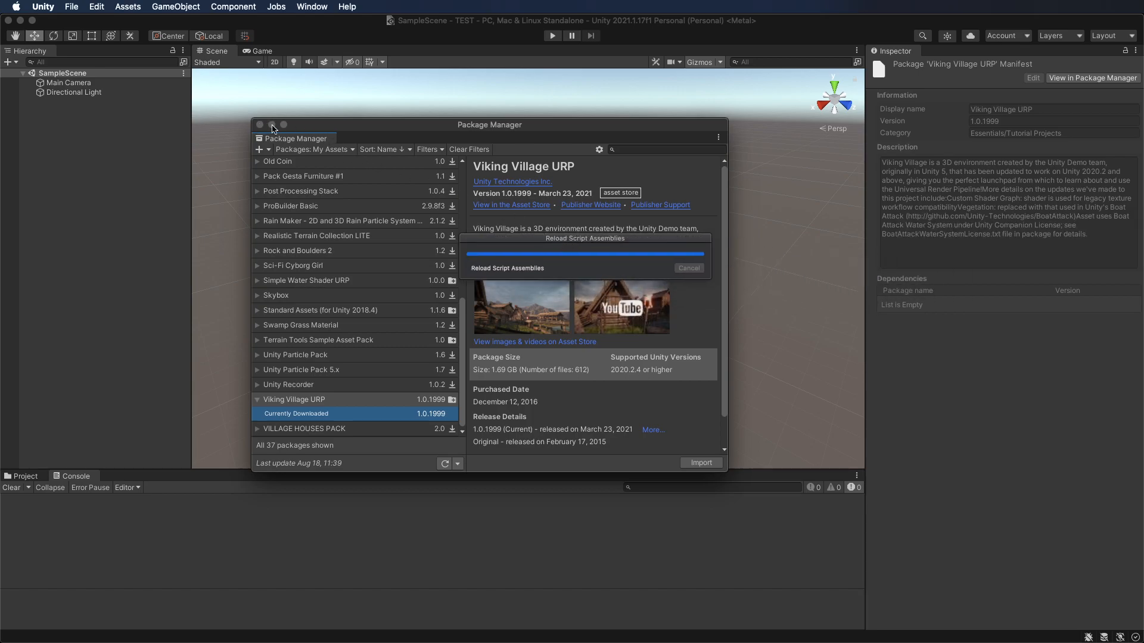
{"action": "left_click_drag", "start_coordinate": [307, 130], "coordinate": [291, 138]}
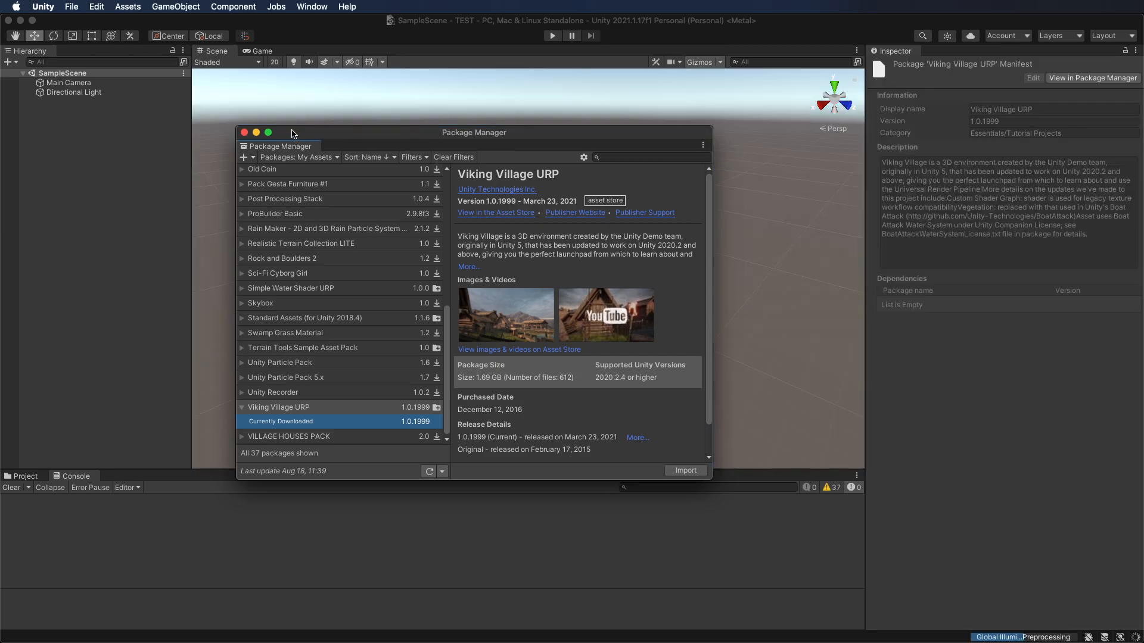
{"action": "left_click", "coordinate": [243, 133]}
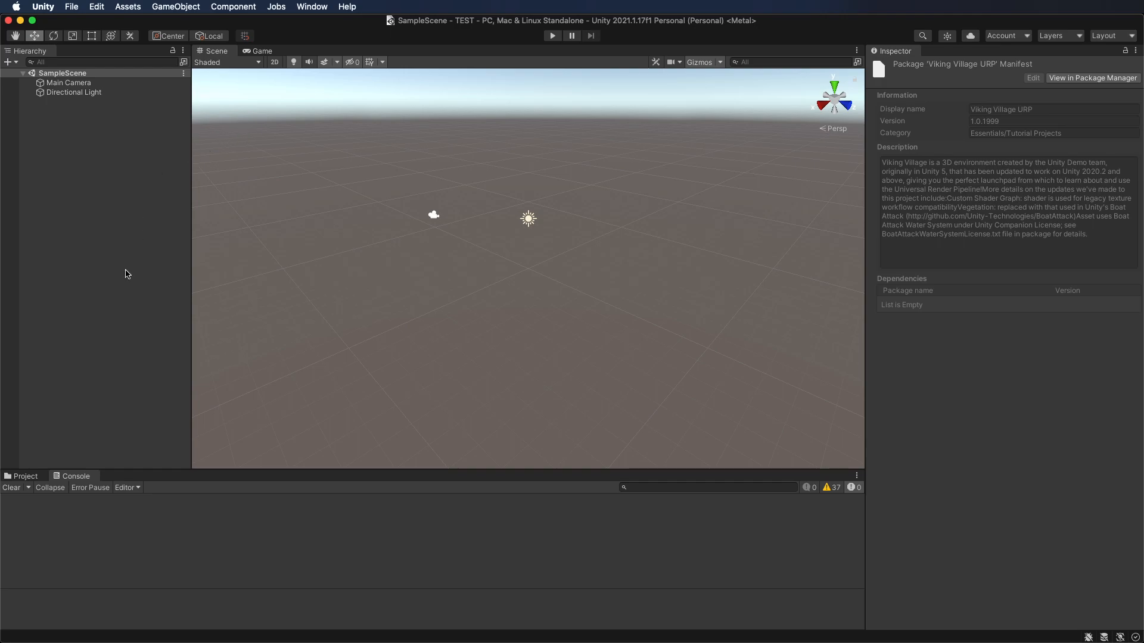
Step: Open the The_Viking_Village scene from the project's Viking Village/Scenes folder
{"action": "left_click", "coordinate": [25, 476]}
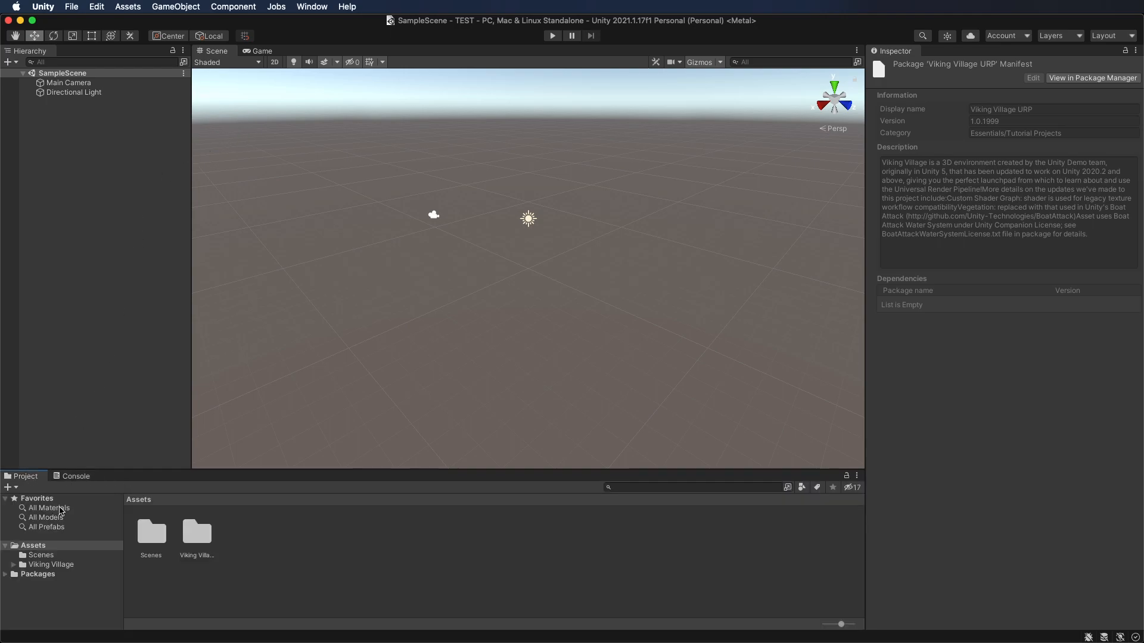
{"action": "left_click", "coordinate": [48, 565]}
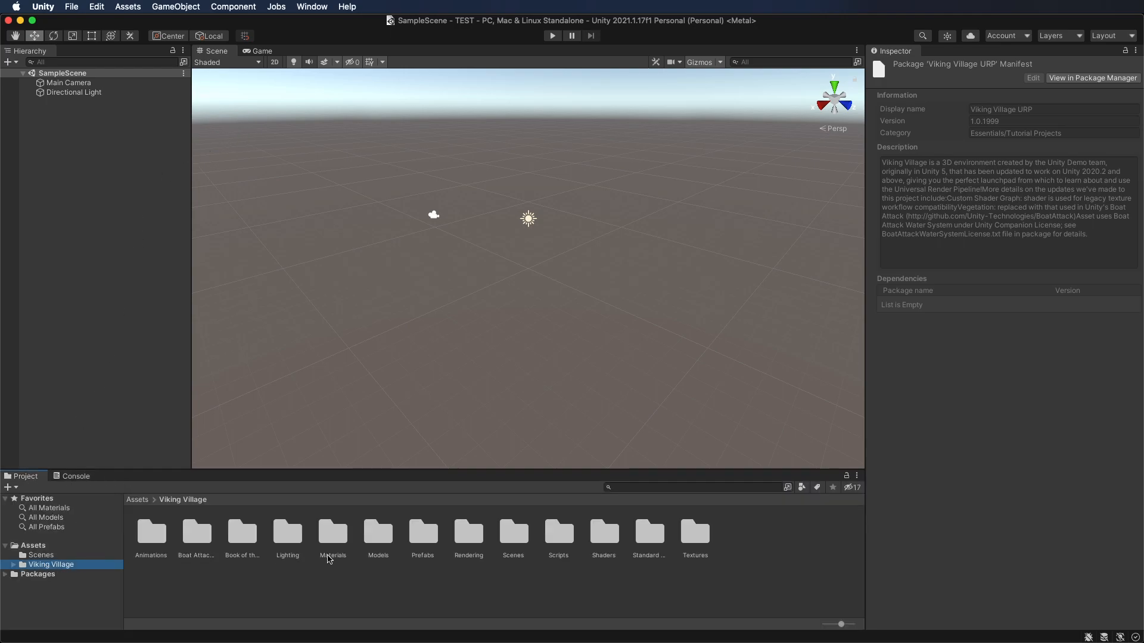
{"action": "double_click", "coordinate": [514, 537]}
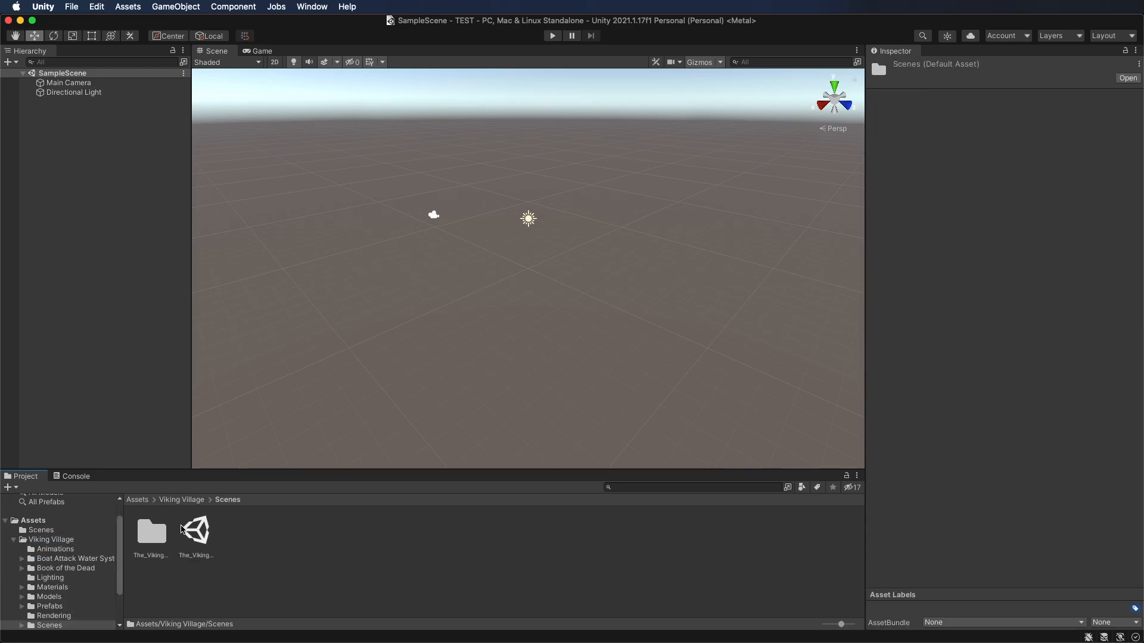
{"action": "left_click", "coordinate": [196, 530]}
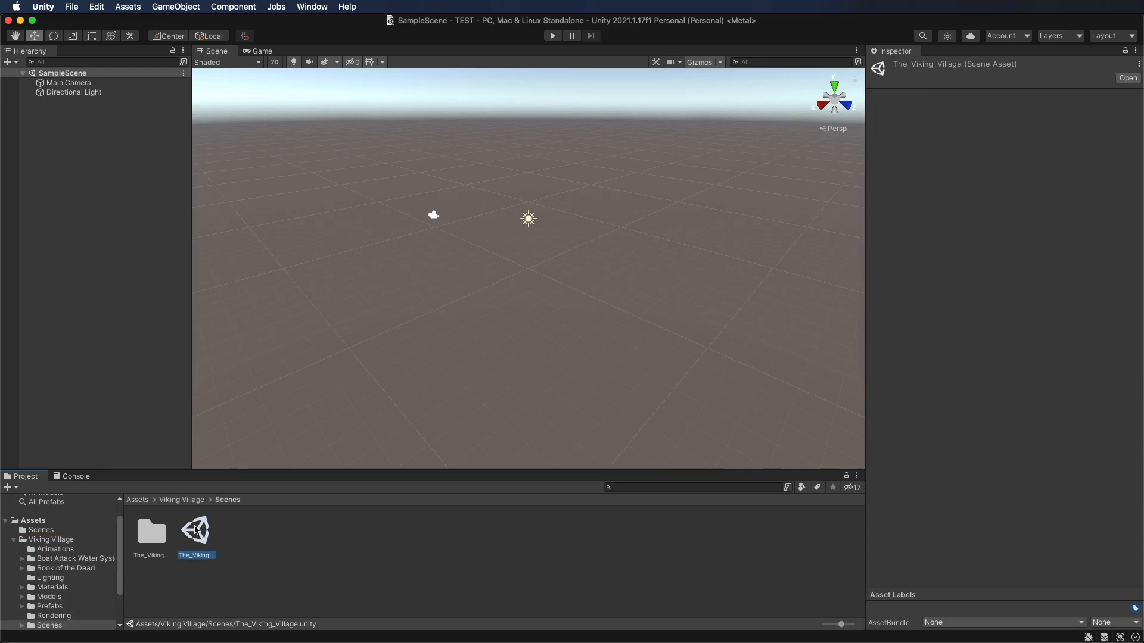
{"action": "double_click", "coordinate": [196, 530]}
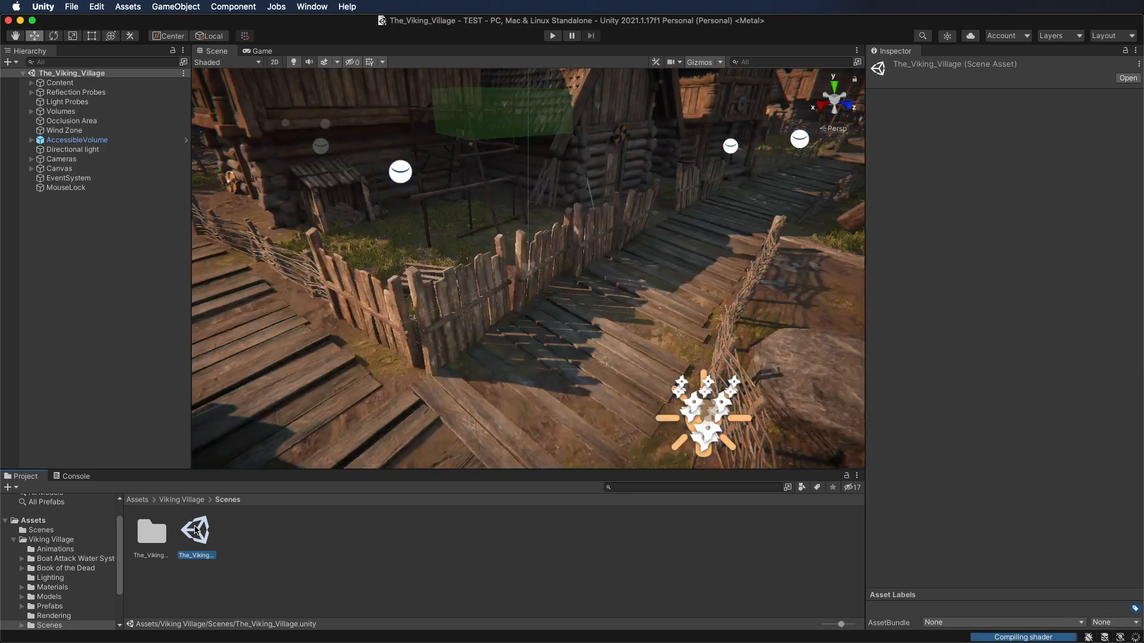
Step: Look over the village in the Scene view, play the scene to preview it, and stop playback
{"action": "scroll", "coordinate": [512, 293], "scroll_direction": "down", "scroll_amount": 15}
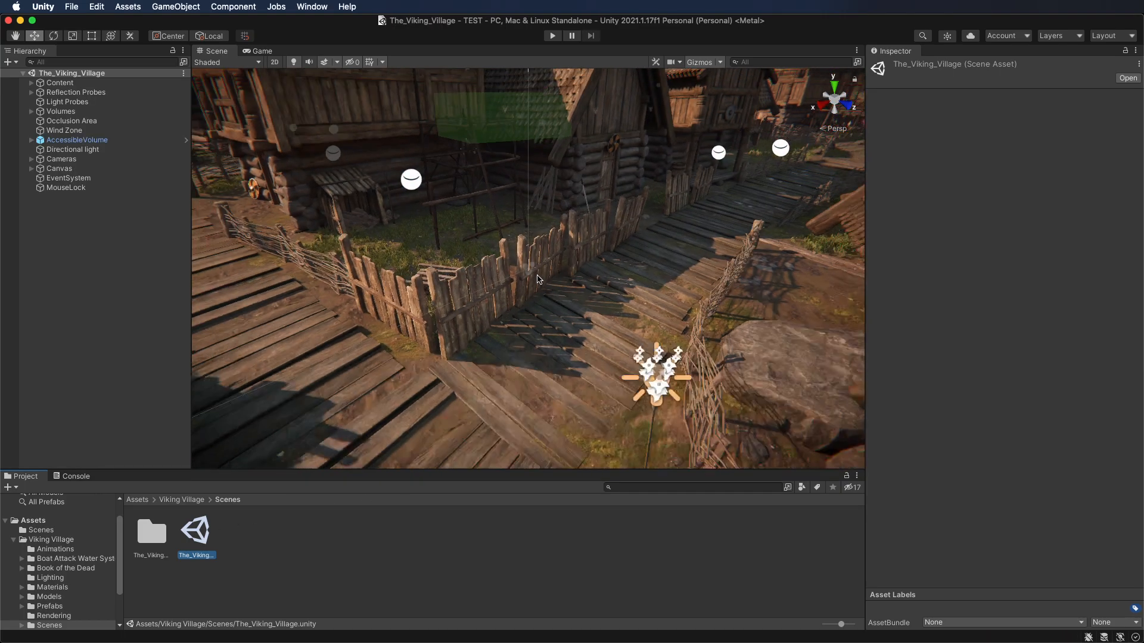
{"action": "scroll", "coordinate": [538, 279], "scroll_direction": "down", "scroll_amount": 10}
{"action": "scroll", "coordinate": [537, 279], "scroll_direction": "up", "scroll_amount": 15}
{"action": "right_click_drag", "start_coordinate": [586, 258], "coordinate": [635, 232]}
{"action": "key", "text": "d"}
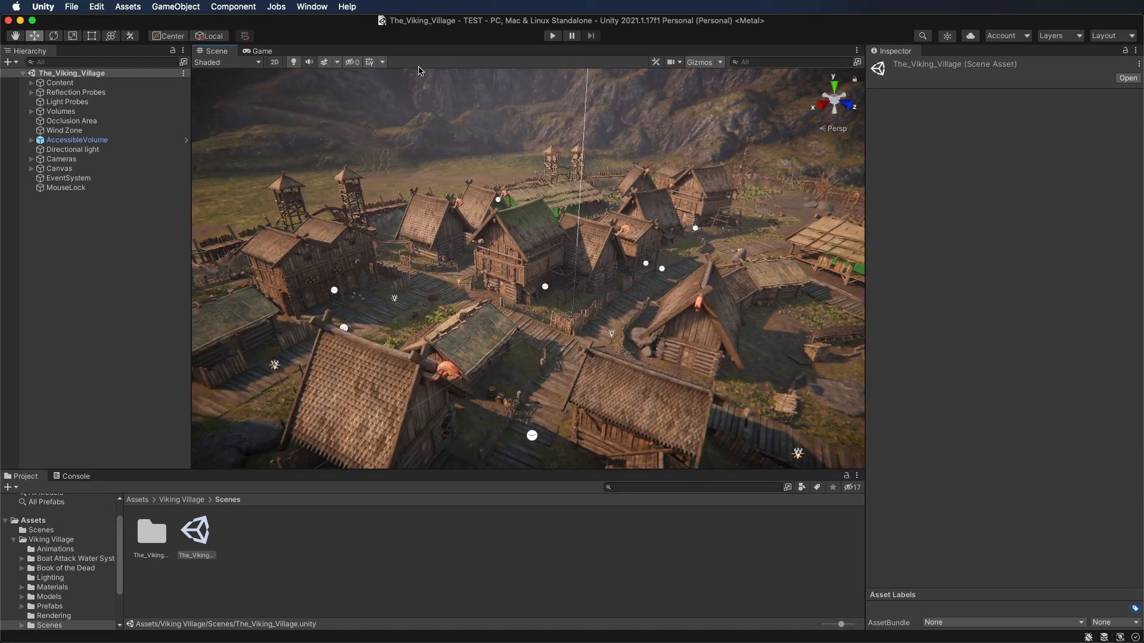
{"action": "left_click", "coordinate": [553, 36]}
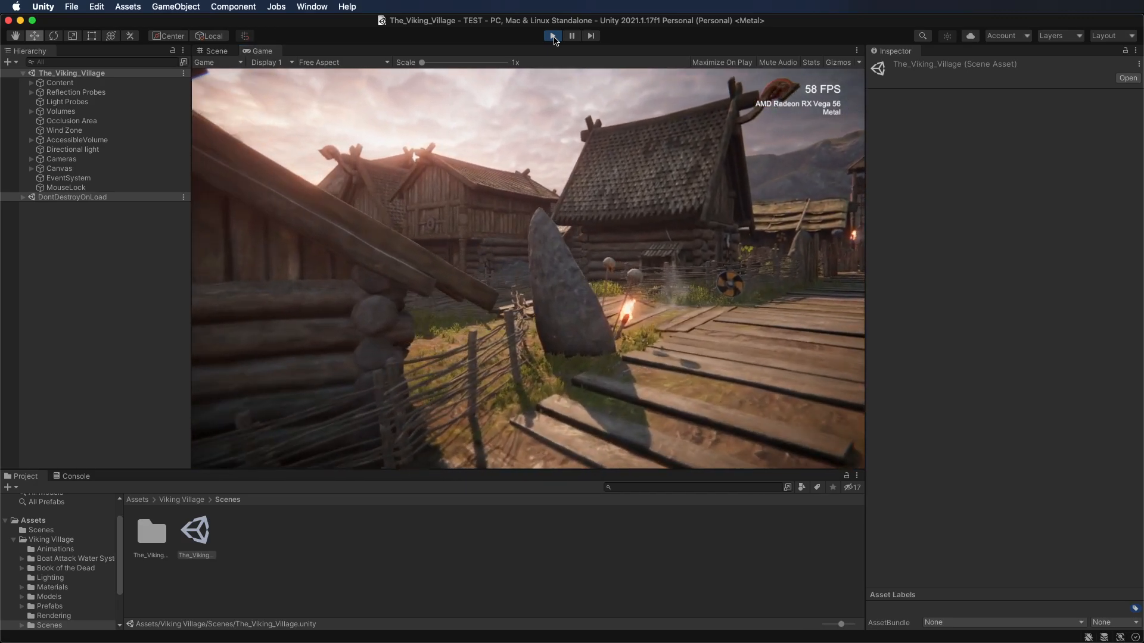
{"action": "left_click", "coordinate": [553, 36]}
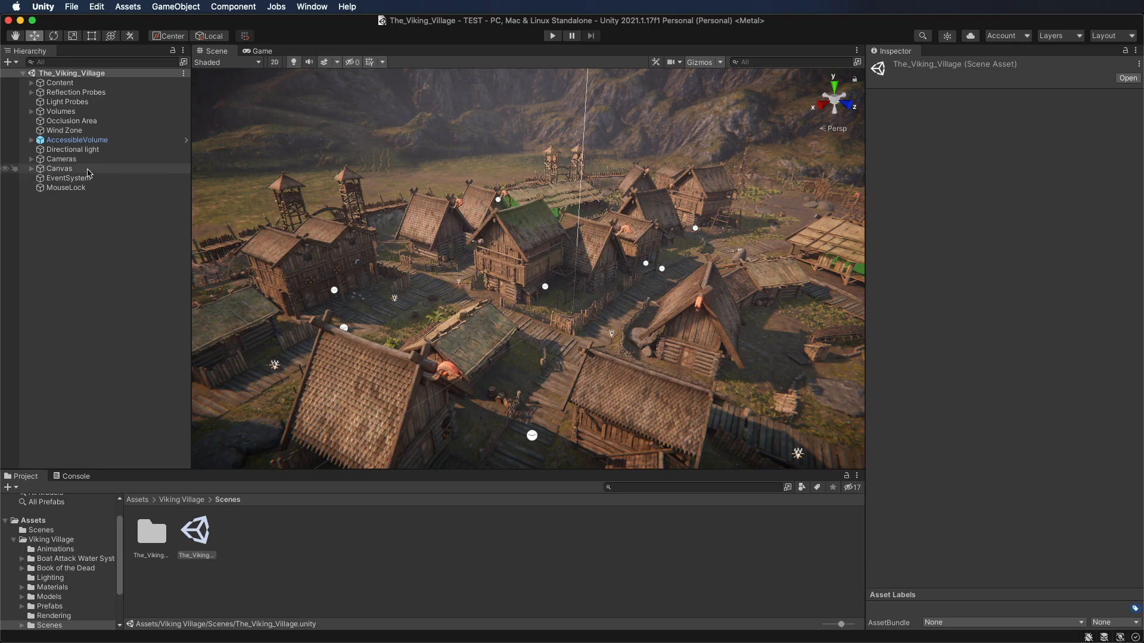
Step: Expand the Cameras object and its FlyingRigidBodyFPSController child, and inspect the CameraLoop camera's components
{"action": "left_click", "coordinate": [67, 160]}
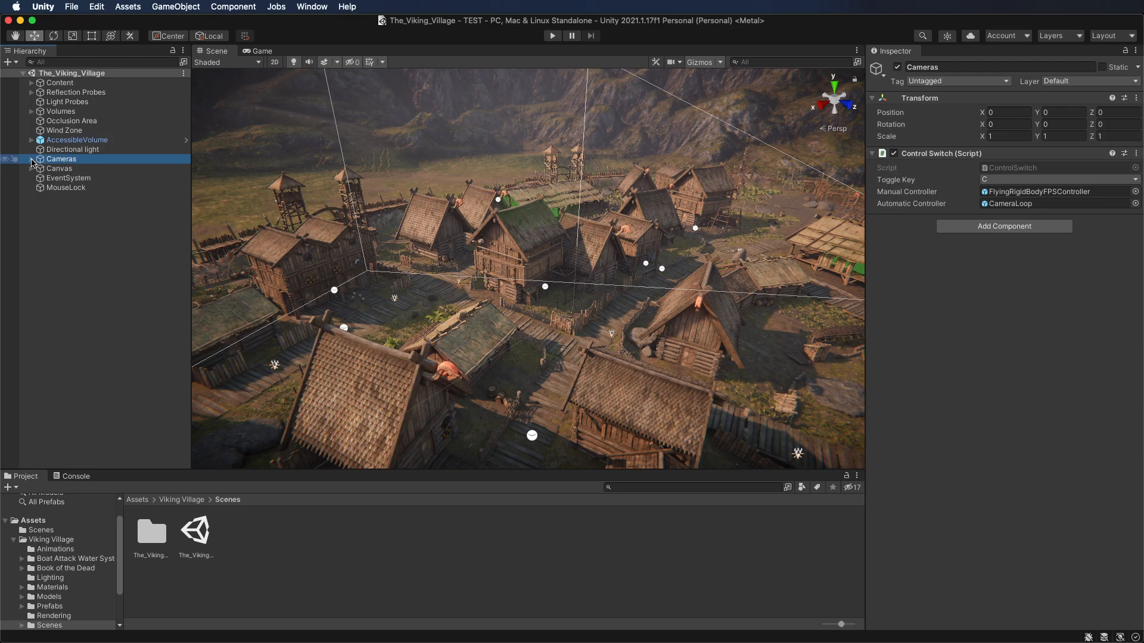
{"action": "left_click", "coordinate": [31, 160]}
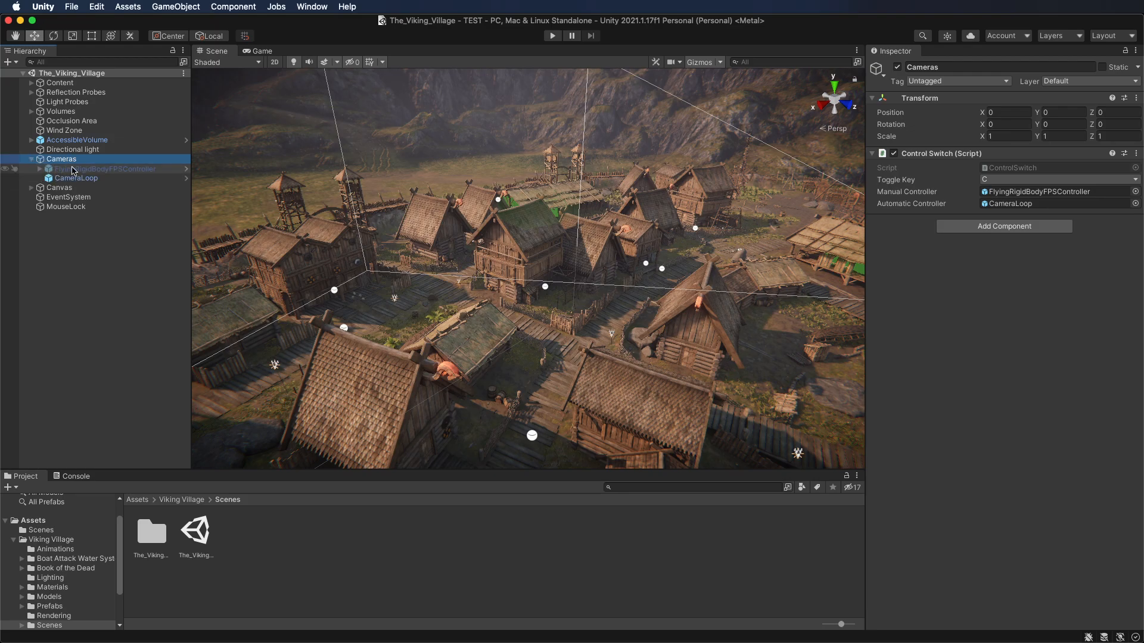
{"action": "left_click", "coordinate": [40, 169]}
{"action": "left_click", "coordinate": [70, 178]}
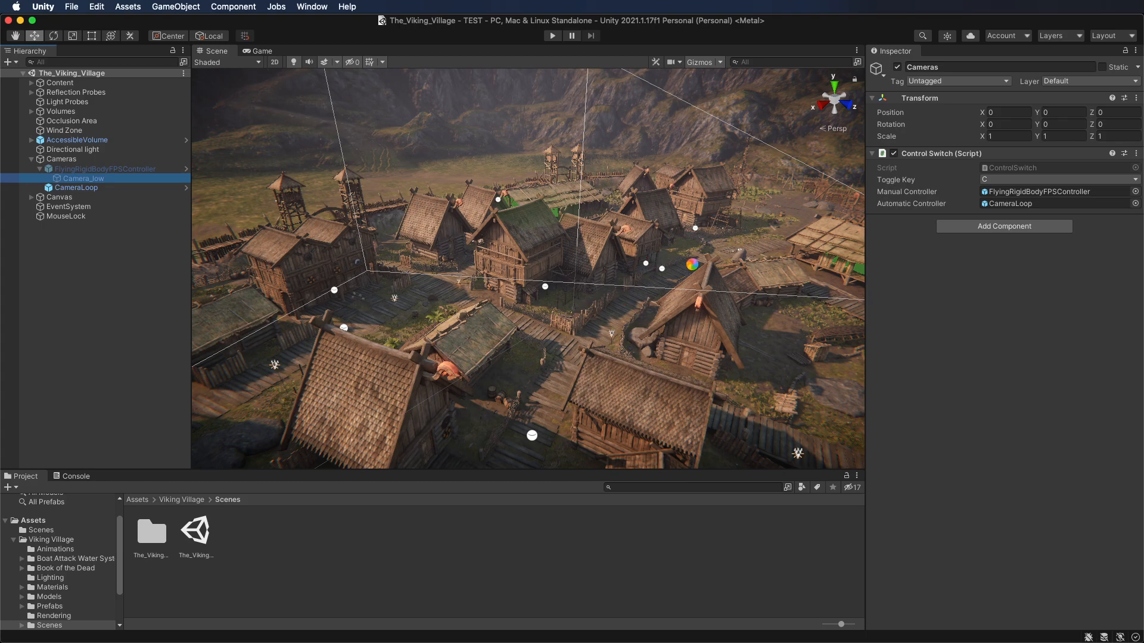
{"action": "left_click", "coordinate": [67, 187]}
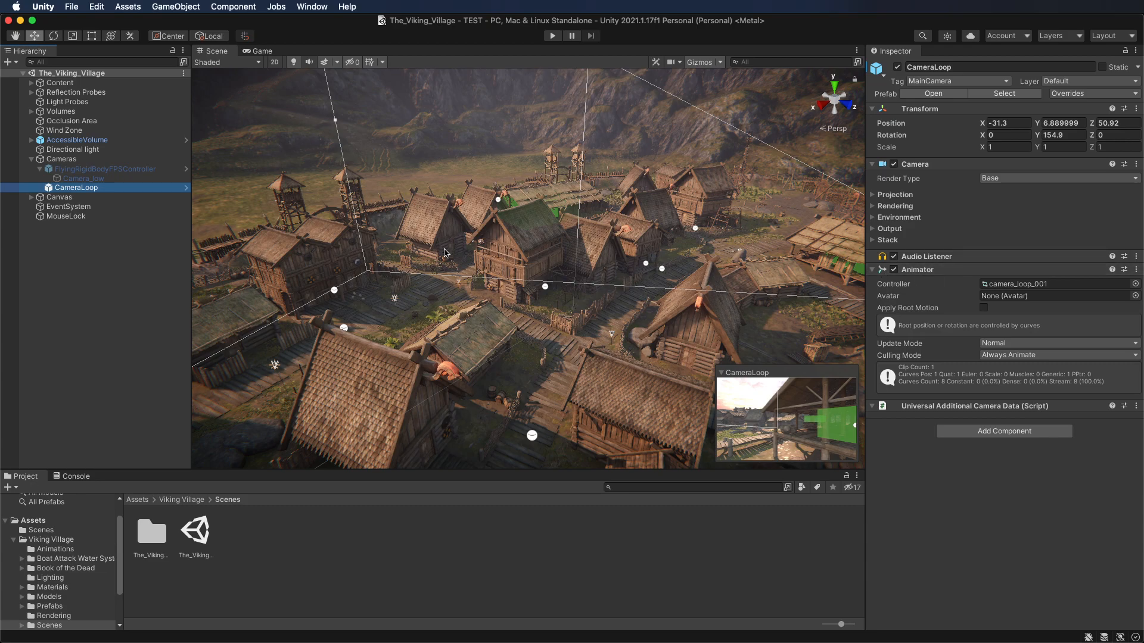
Step: Open the Cameras object's ControlSwitch script, change the SetControllerState argument in Awake to false, save it and return to Unity
{"action": "left_click", "coordinate": [72, 159]}
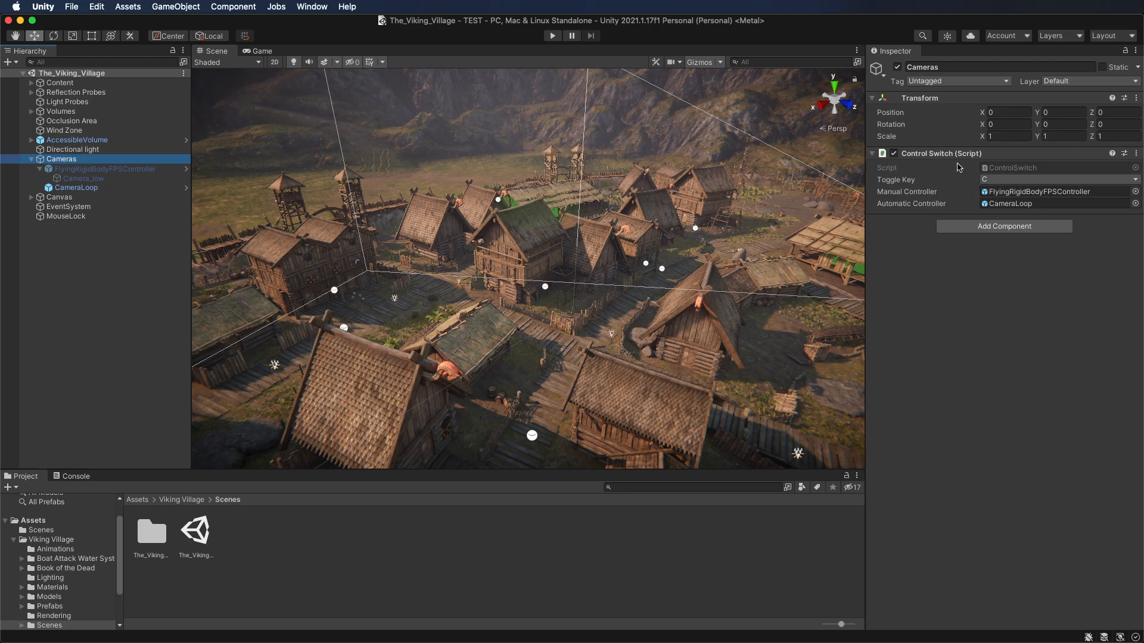
{"action": "double_click", "coordinate": [1006, 172]}
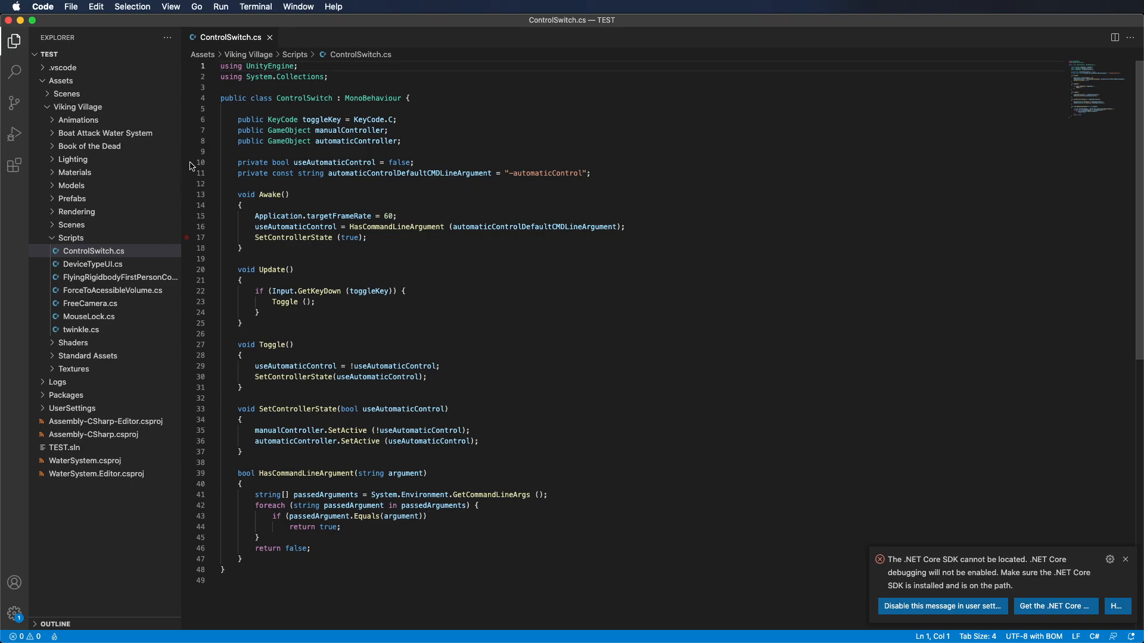
{"action": "left_click_drag", "start_coordinate": [254, 237], "coordinate": [332, 239]}
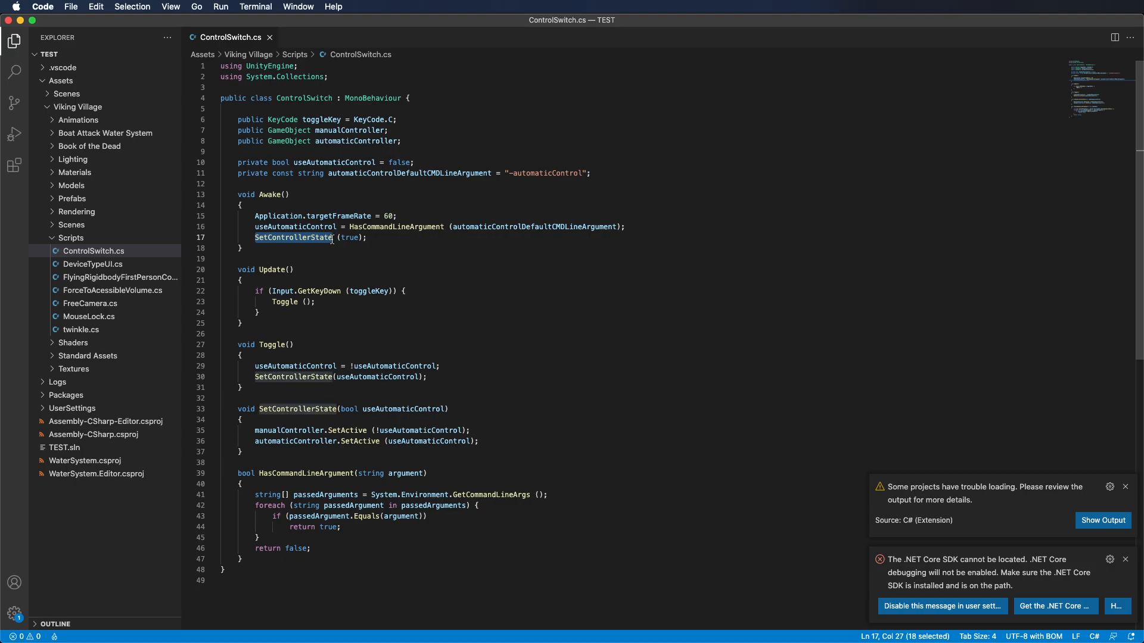
{"action": "double_click", "coordinate": [349, 239]}
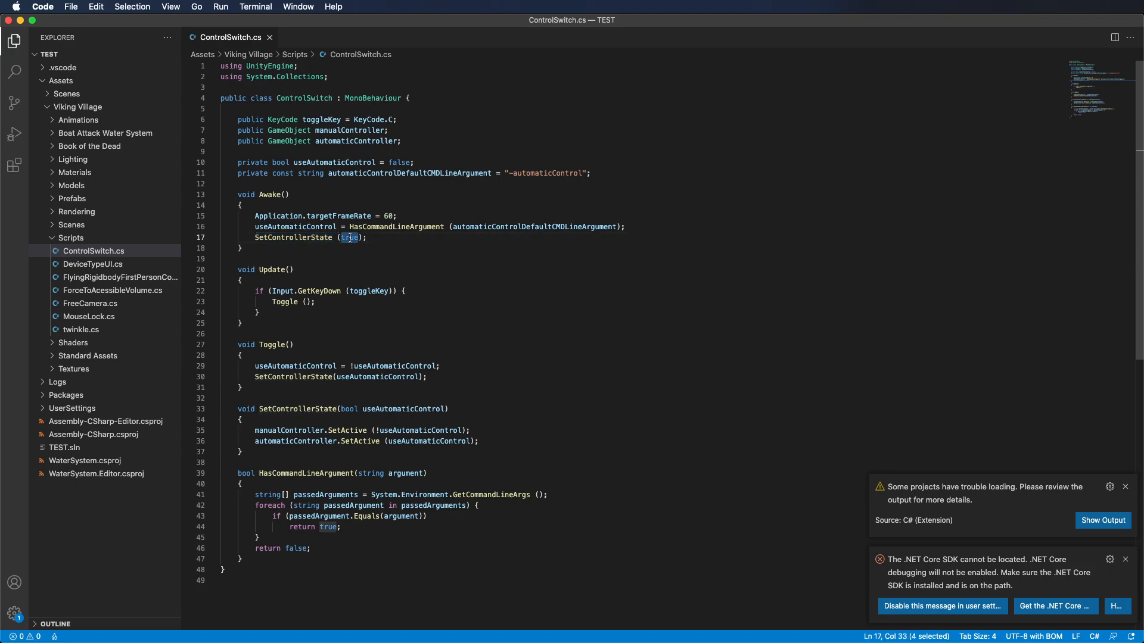
{"action": "type", "text": "false"}
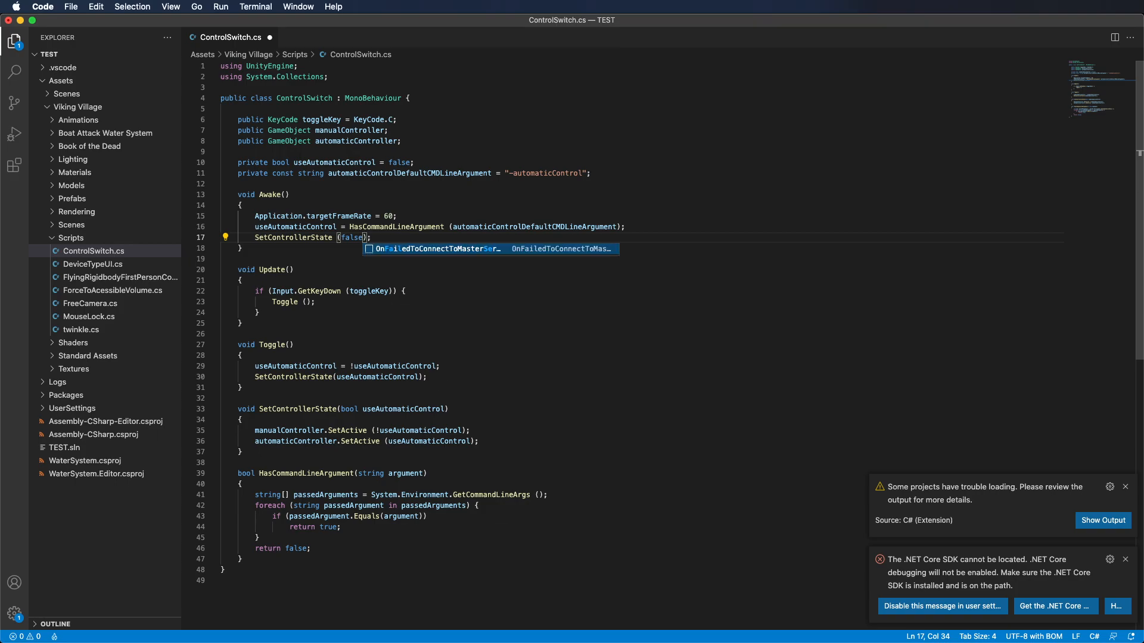
{"action": "key", "text": "super+s"}
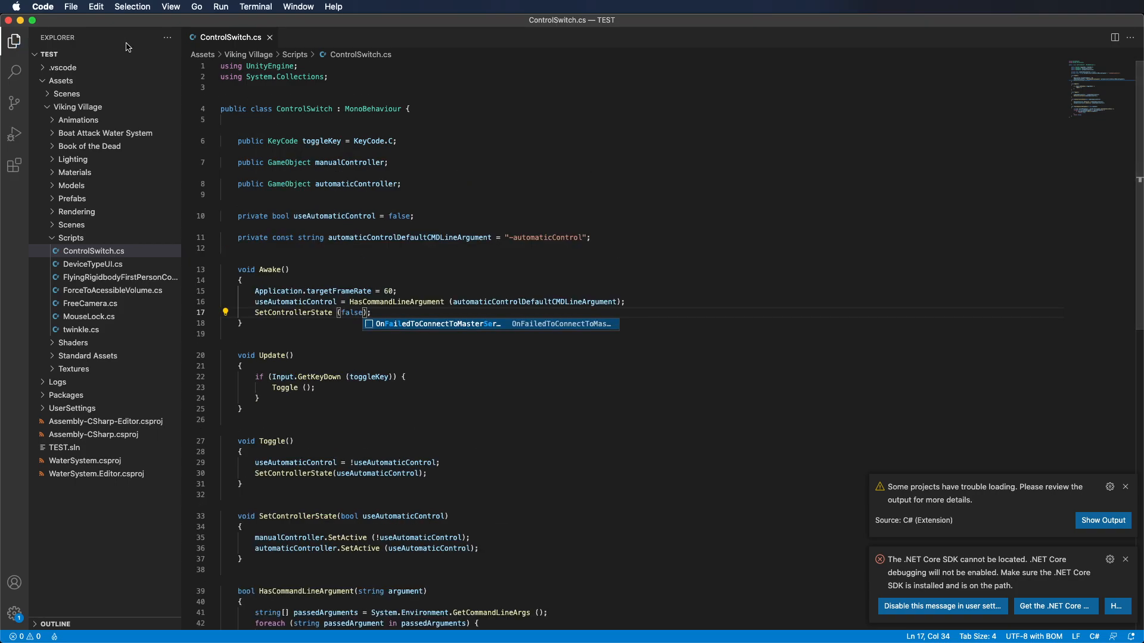
{"action": "left_click", "coordinate": [9, 21]}
{"action": "left_click", "coordinate": [320, 34]}
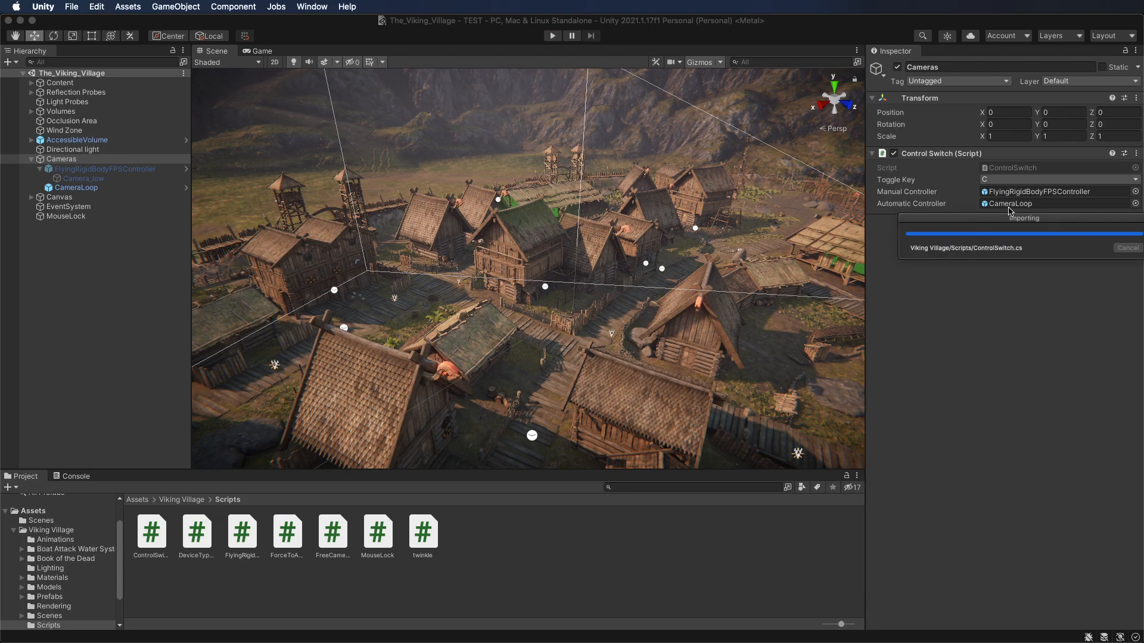
Step: Play the scene, walk forward with the first-person controller, toggle to the automatic camera and back, and stop playback
{"action": "left_click", "coordinate": [551, 36]}
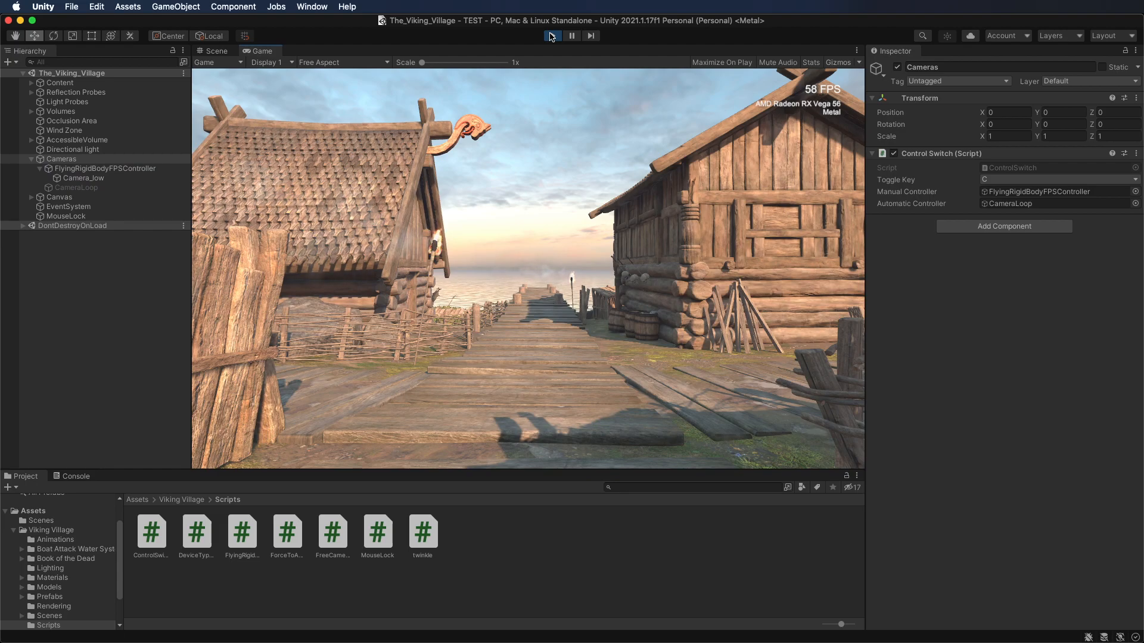
{"action": "key", "text": "w"}
{"action": "key", "text": "w"}
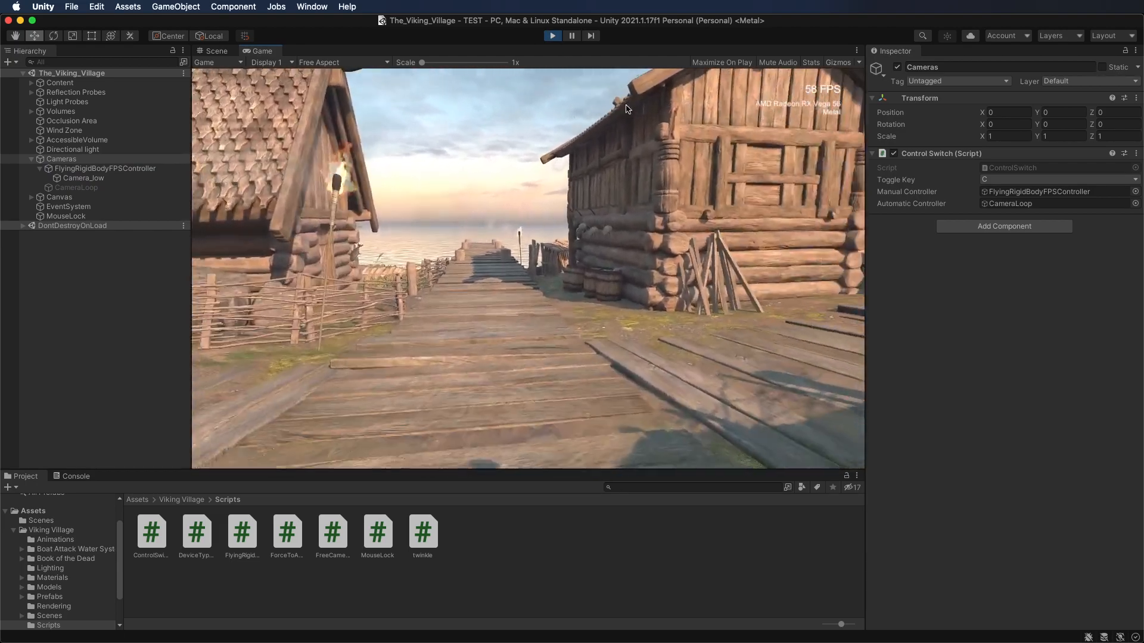
{"action": "key", "text": "w"}
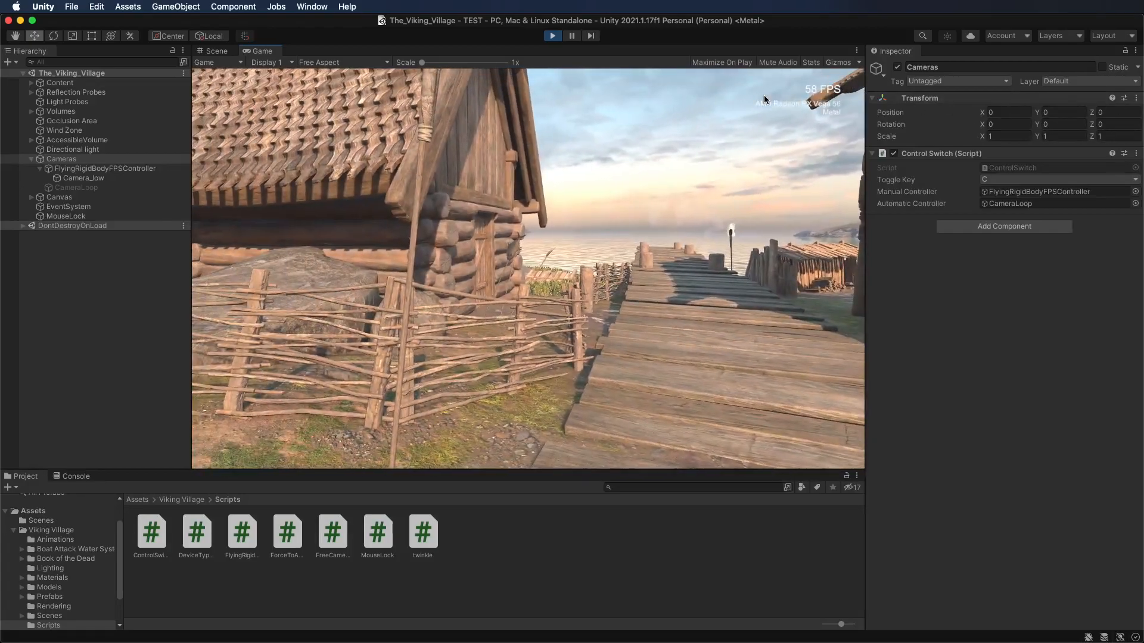
{"action": "key", "text": "c"}
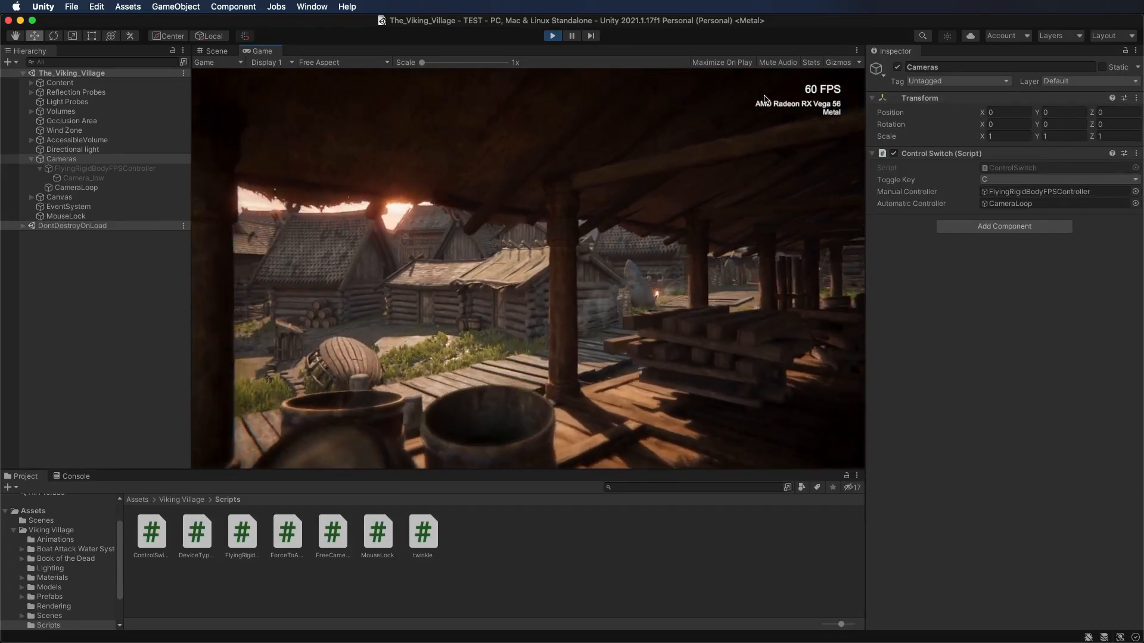
{"action": "key", "text": "c"}
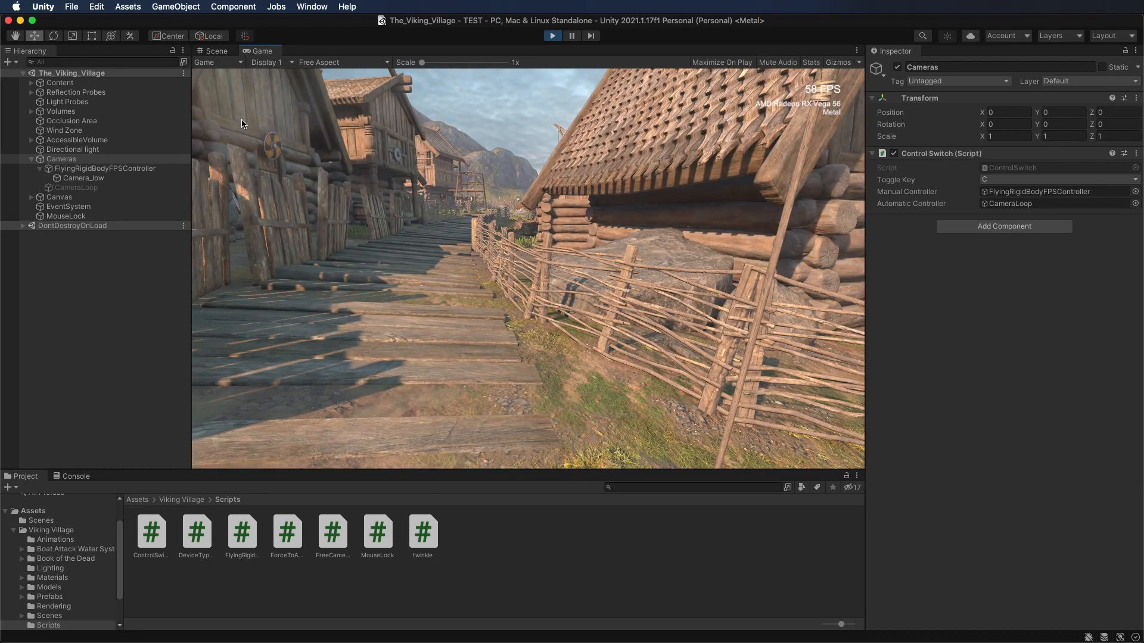
{"action": "key", "text": "super+p"}
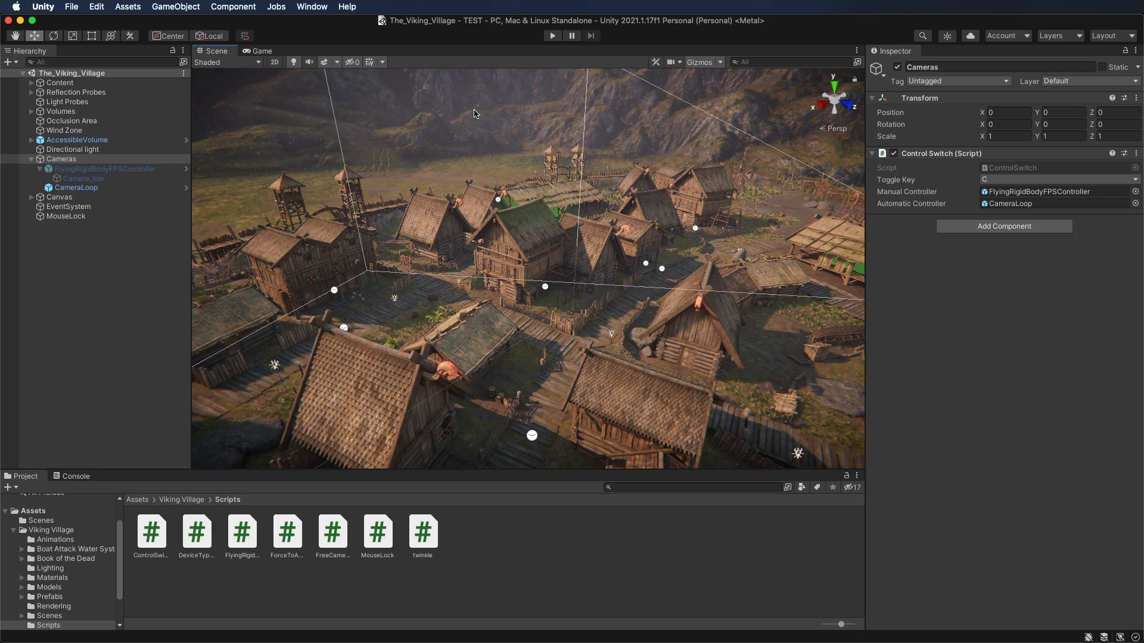
Step: Switch to FMOD Studio and create a new 3D Timeline event named music in the untitled project
{"action": "key", "text": "ctrl+Up"}
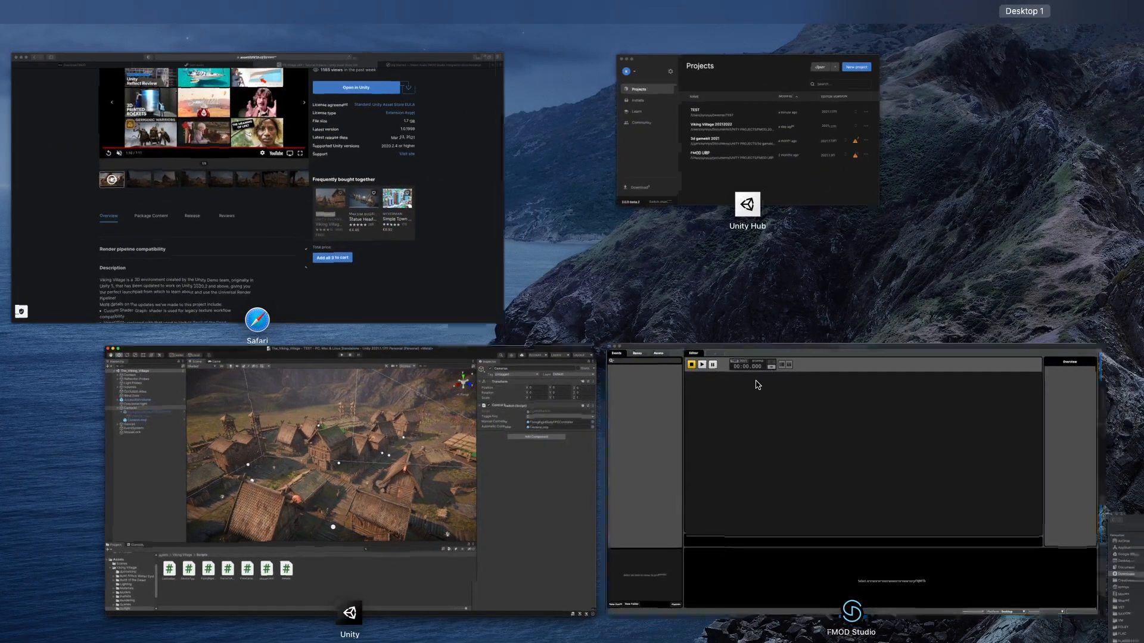
{"action": "left_click", "coordinate": [758, 384]}
{"action": "left_click", "coordinate": [106, 7]}
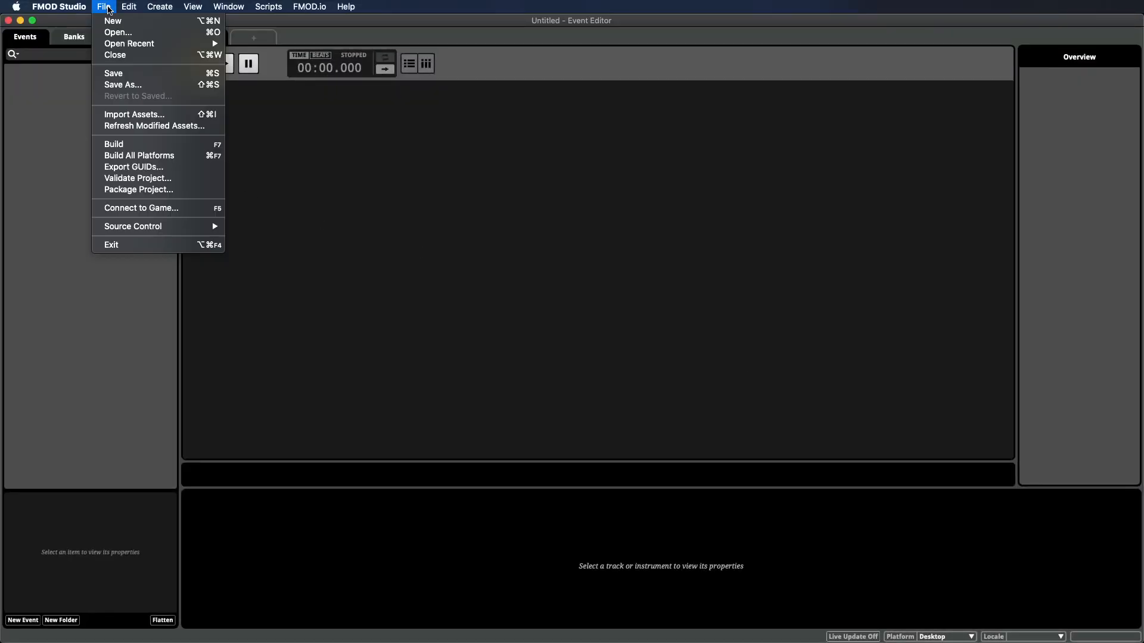
{"action": "left_click", "coordinate": [59, 236]}
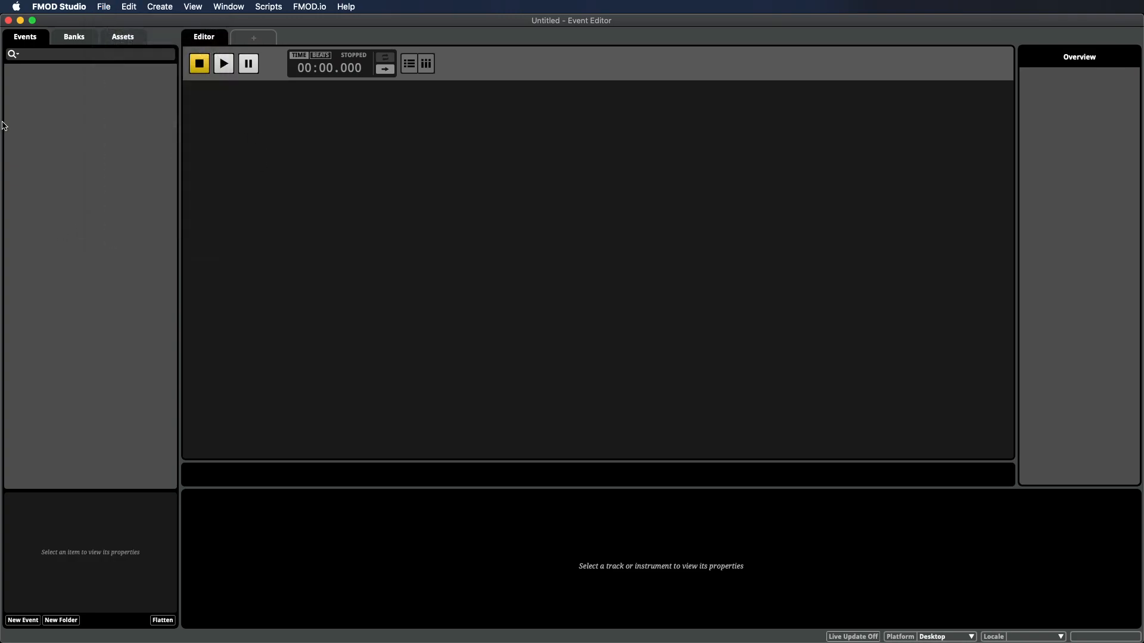
{"action": "right_click", "coordinate": [51, 85]}
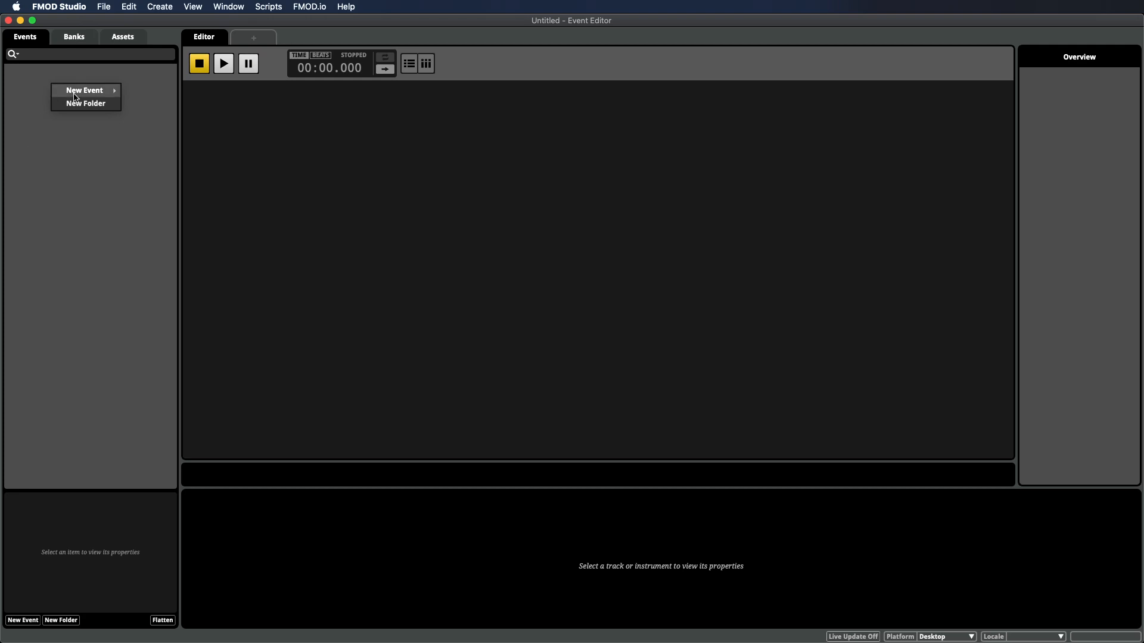
{"action": "mouse_move", "coordinate": [77, 93]}
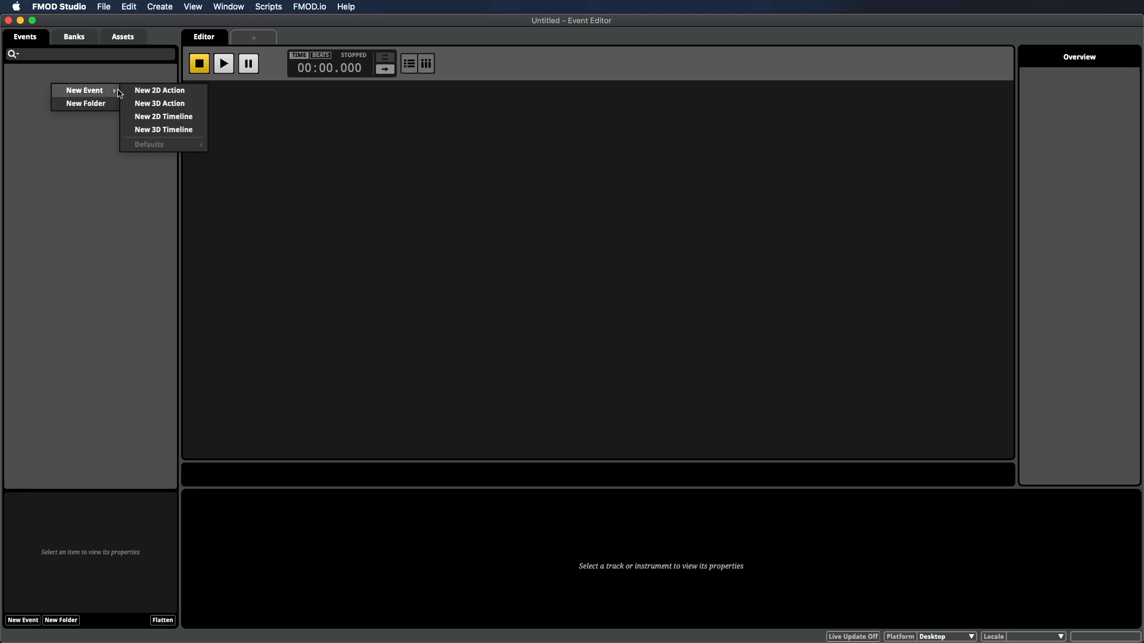
{"action": "left_click", "coordinate": [156, 130]}
{"action": "type", "text": "musi"}
{"action": "key", "text": "Return"}
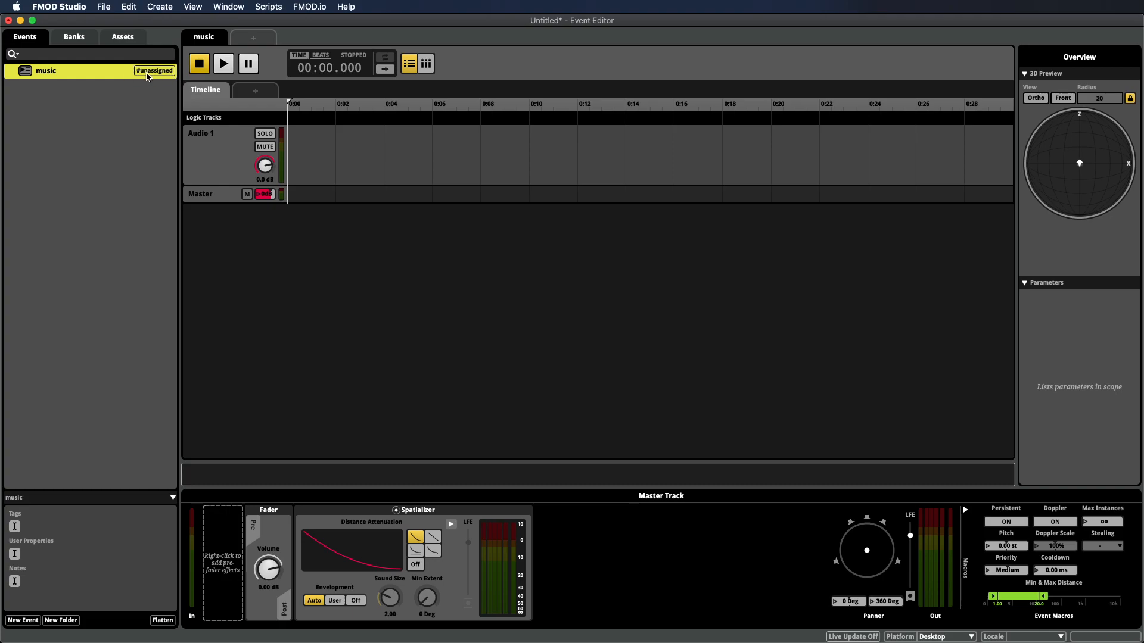
Step: Check the project's available banks, and assign the music event to the Master bank
{"action": "left_click", "coordinate": [75, 40]}
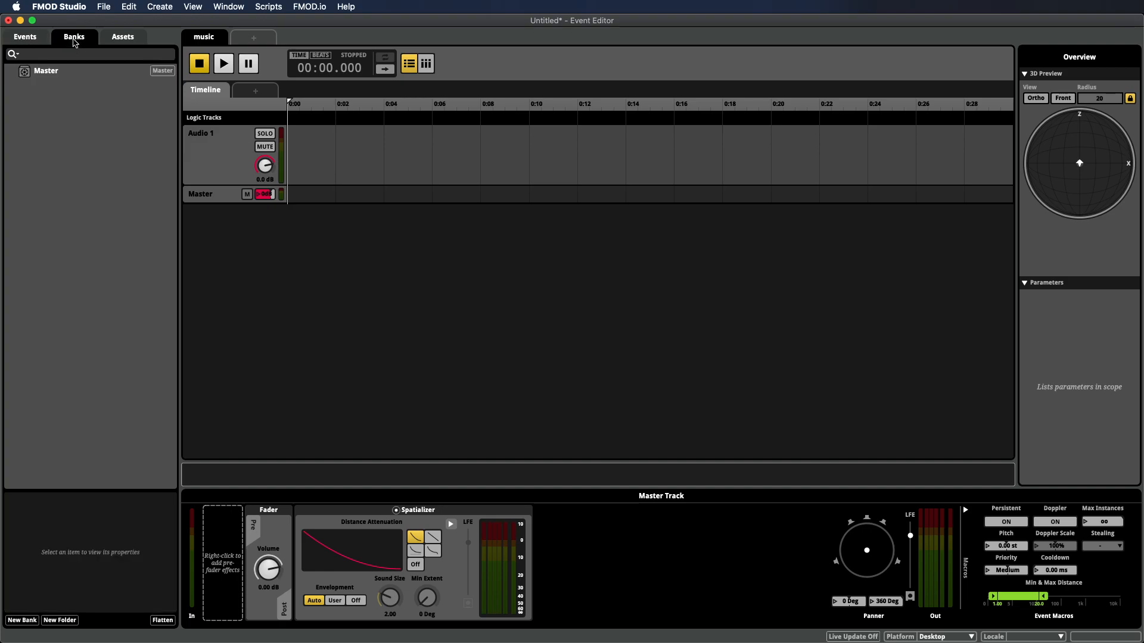
{"action": "left_click", "coordinate": [51, 71]}
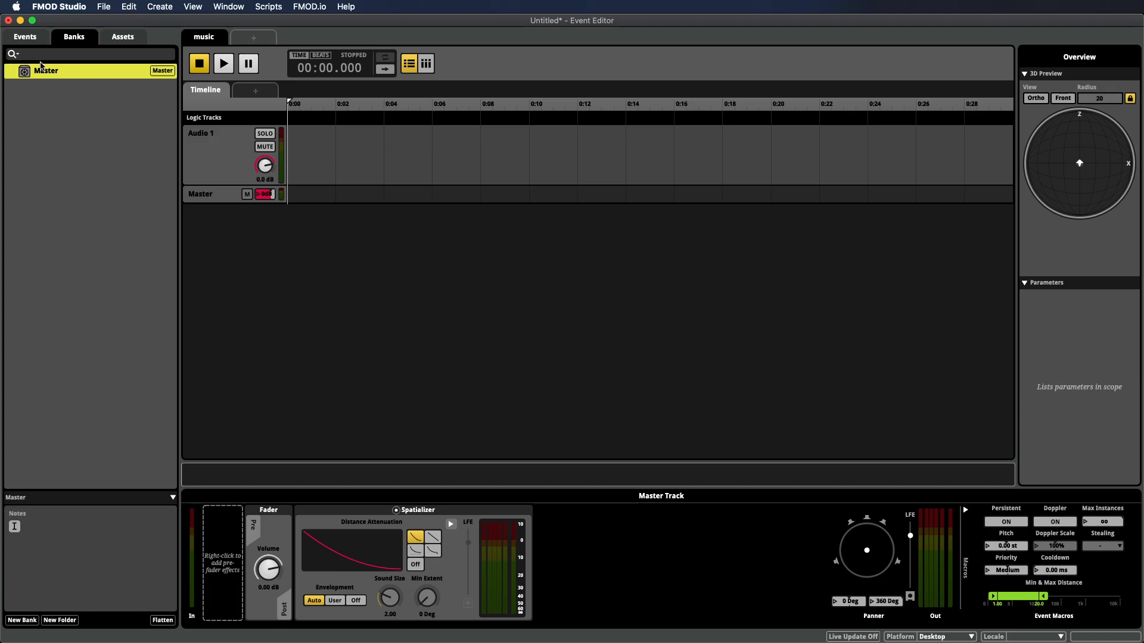
{"action": "left_click", "coordinate": [26, 40]}
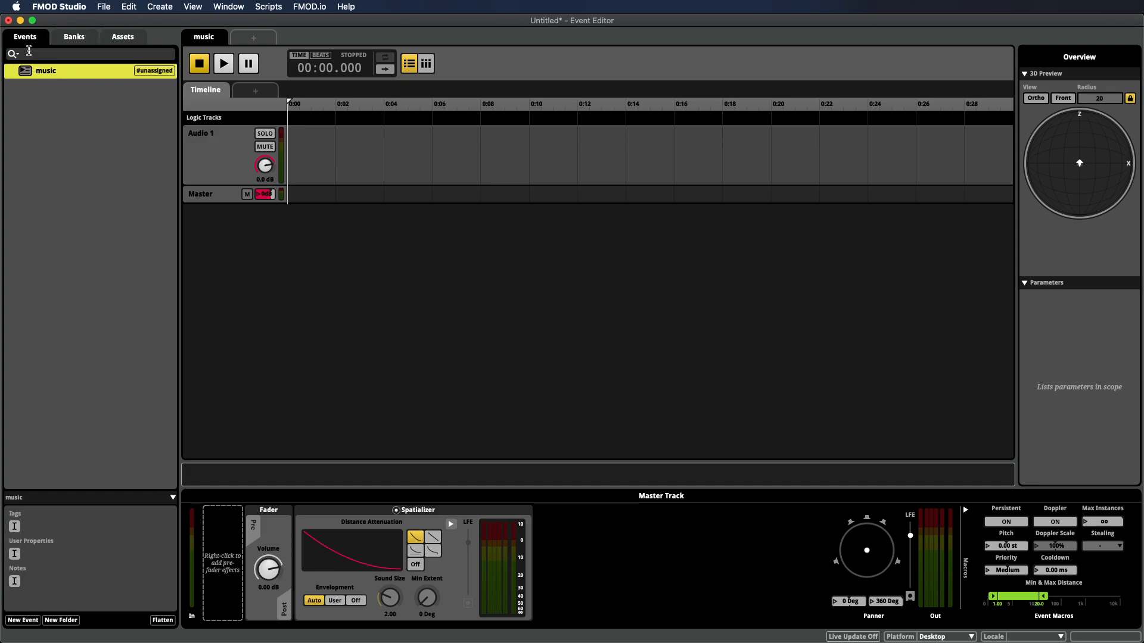
{"action": "right_click", "coordinate": [52, 74]}
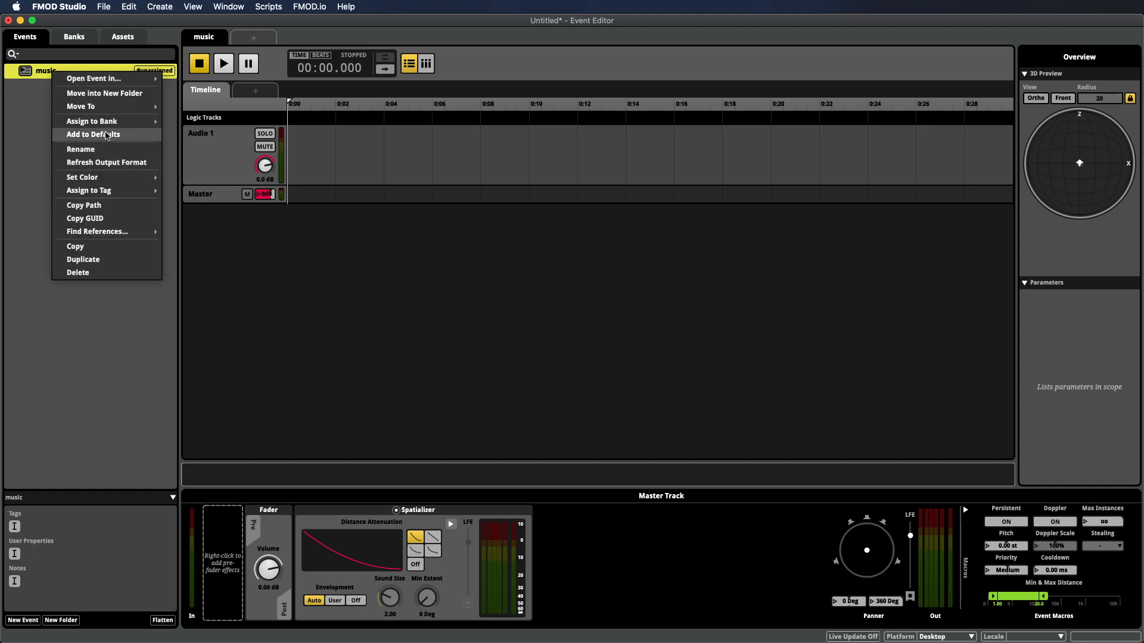
{"action": "mouse_move", "coordinate": [110, 124]}
{"action": "mouse_move", "coordinate": [184, 123]}
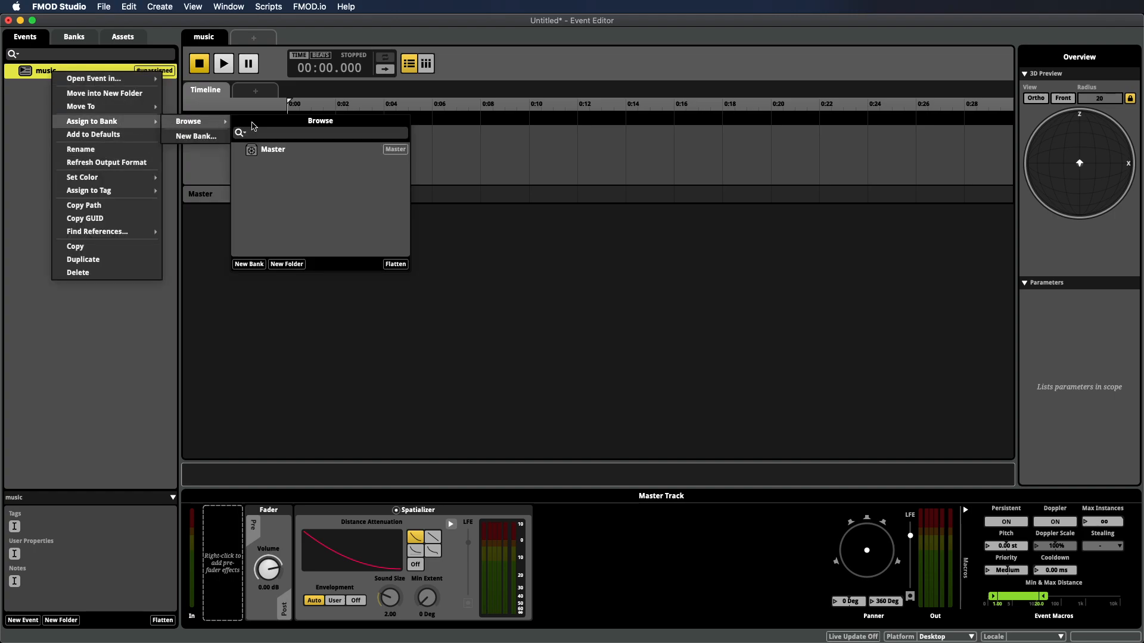
{"action": "left_click", "coordinate": [285, 156]}
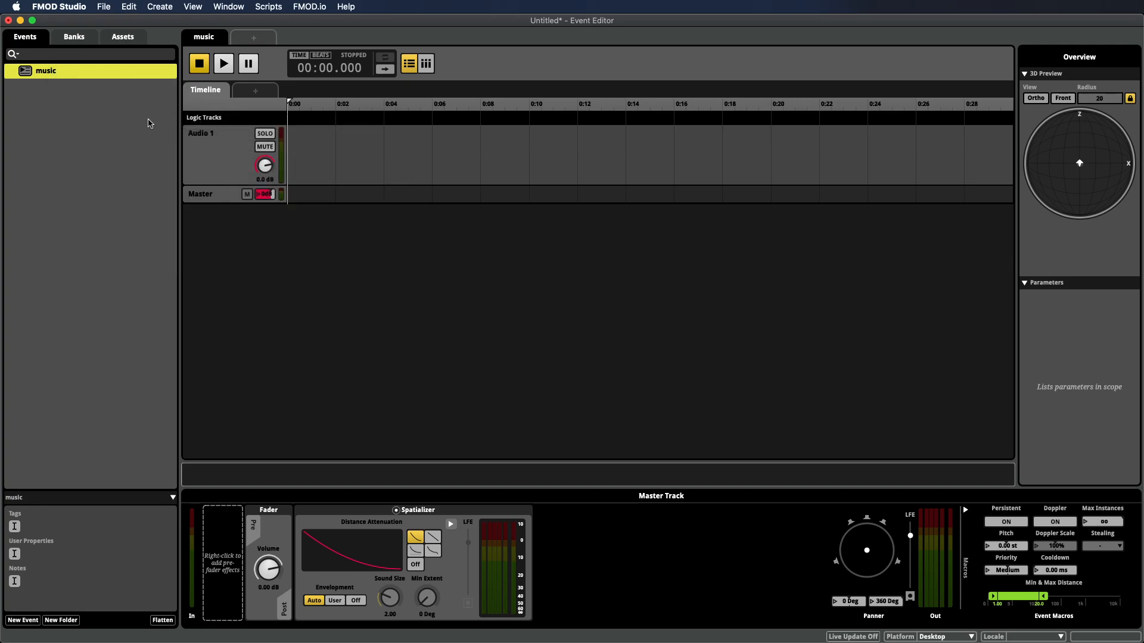
Step: Expand the Master bank to check that it contains the music event, and return to the events list
{"action": "left_click", "coordinate": [74, 38]}
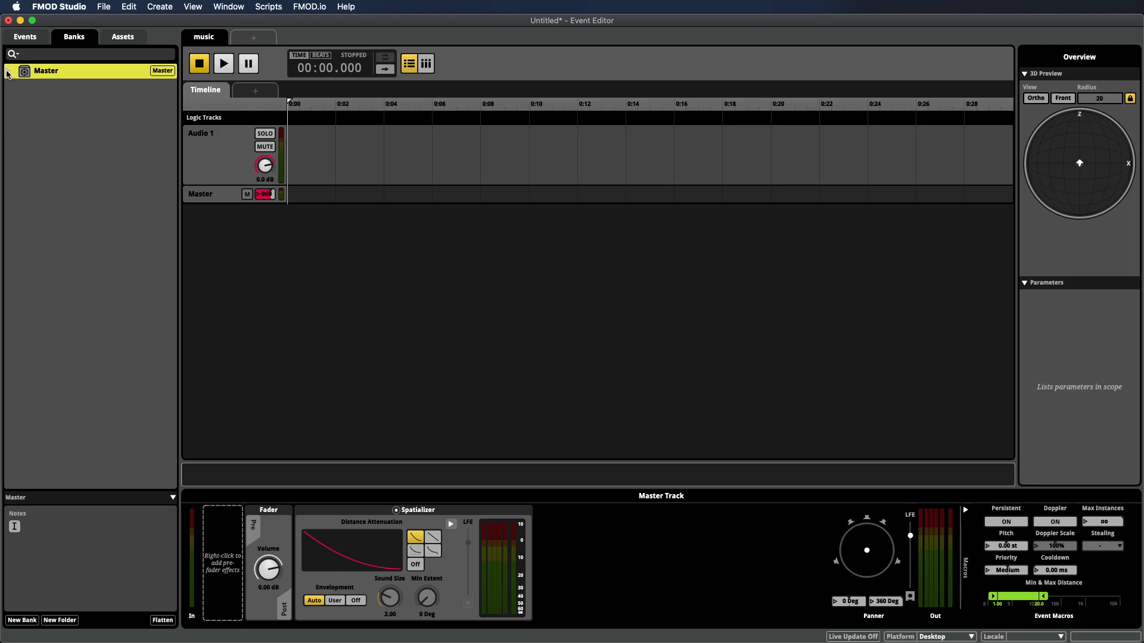
{"action": "left_click", "coordinate": [8, 72]}
{"action": "left_click", "coordinate": [53, 87]}
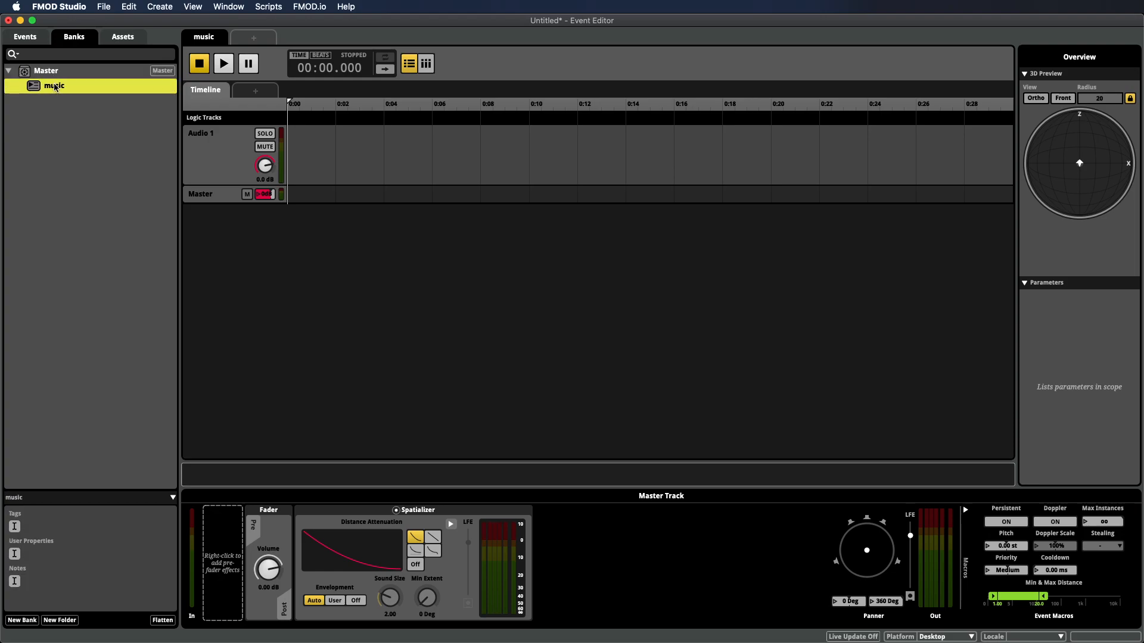
{"action": "left_click", "coordinate": [51, 72]}
{"action": "left_click", "coordinate": [26, 39]}
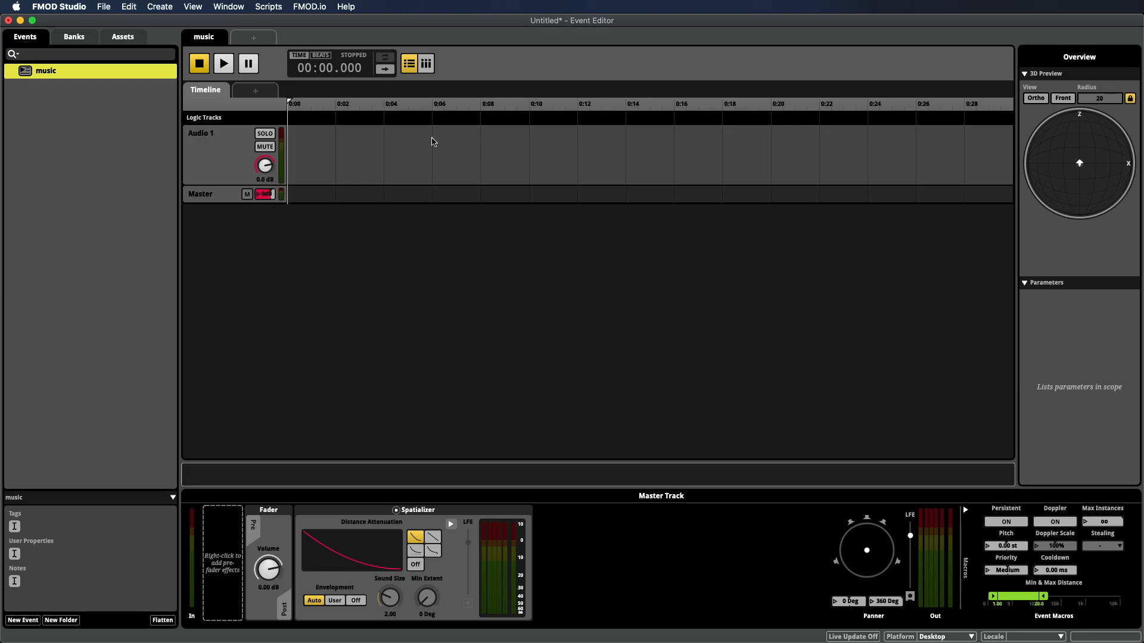
Step: Bring Aphex Twin - Fingerbib.flac from Finder's NEEDED RESOURCES folder onto the music event's Audio 1 track and align its start to 0:00
{"action": "key", "text": "ctrl+Up"}
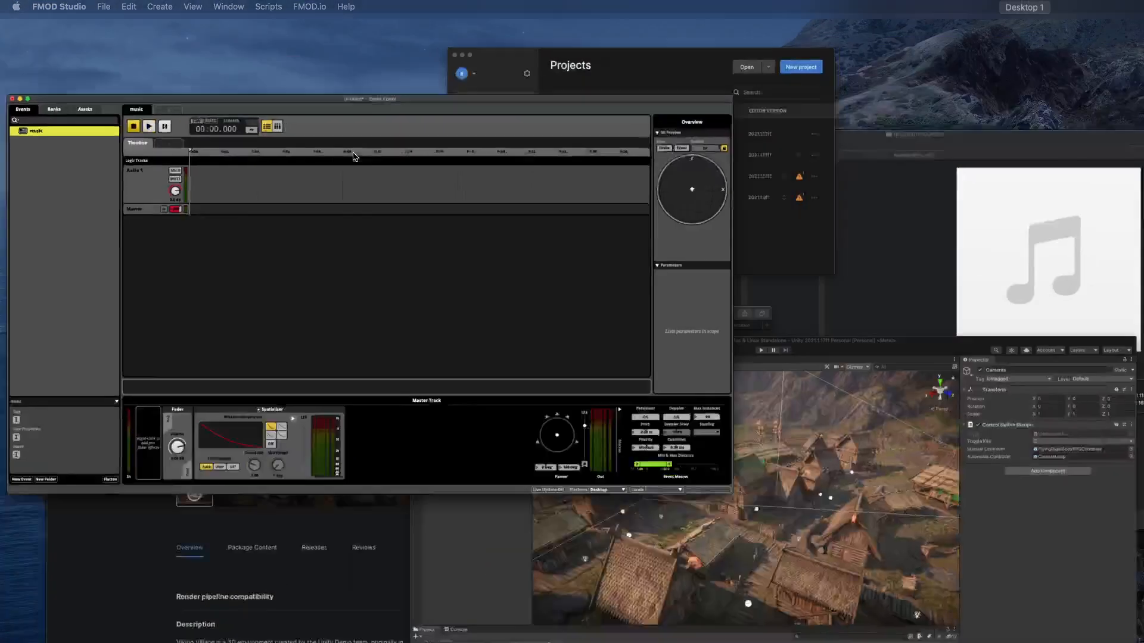
{"action": "left_click", "coordinate": [989, 281]}
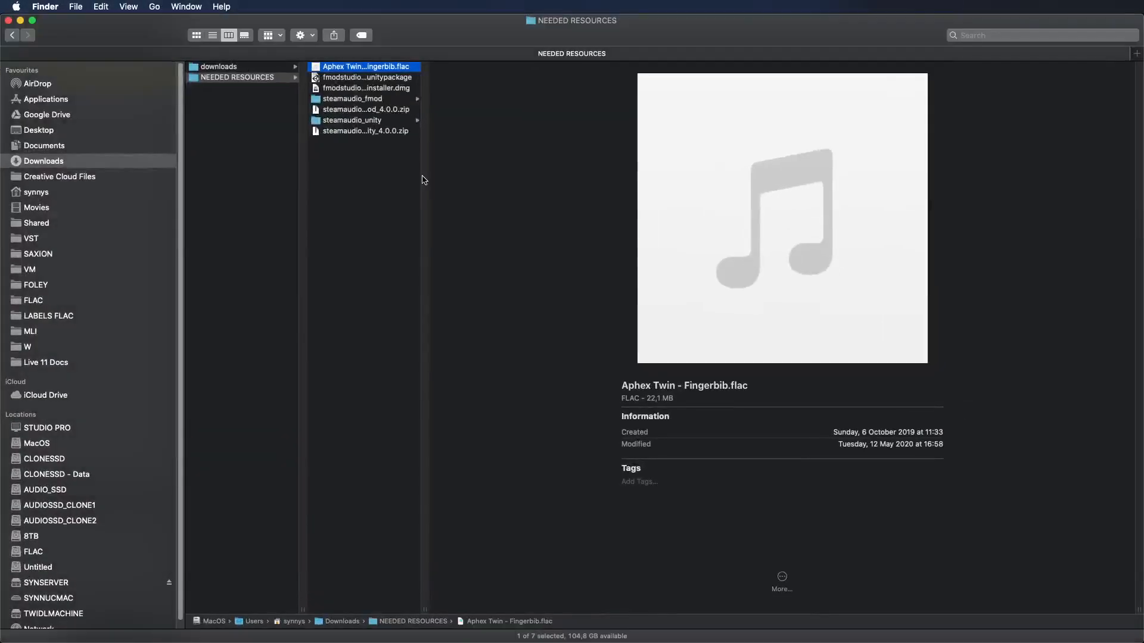
{"action": "double_click", "coordinate": [410, 42]}
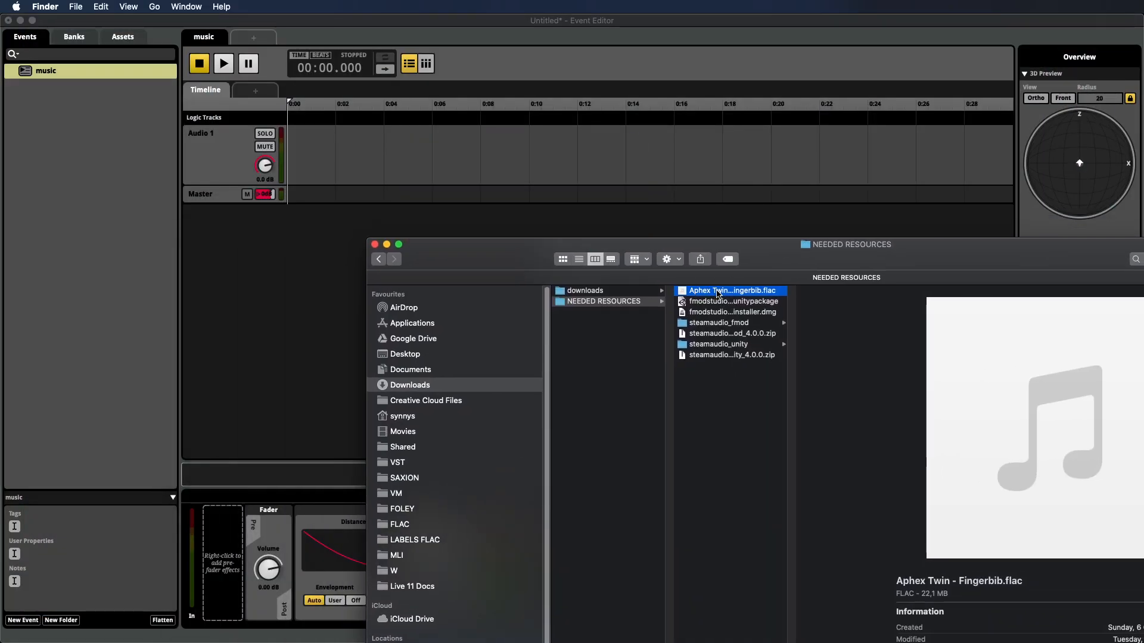
{"action": "left_click_drag", "start_coordinate": [718, 294], "coordinate": [327, 150]}
{"action": "left_click_drag", "start_coordinate": [524, 143], "coordinate": [396, 149]}
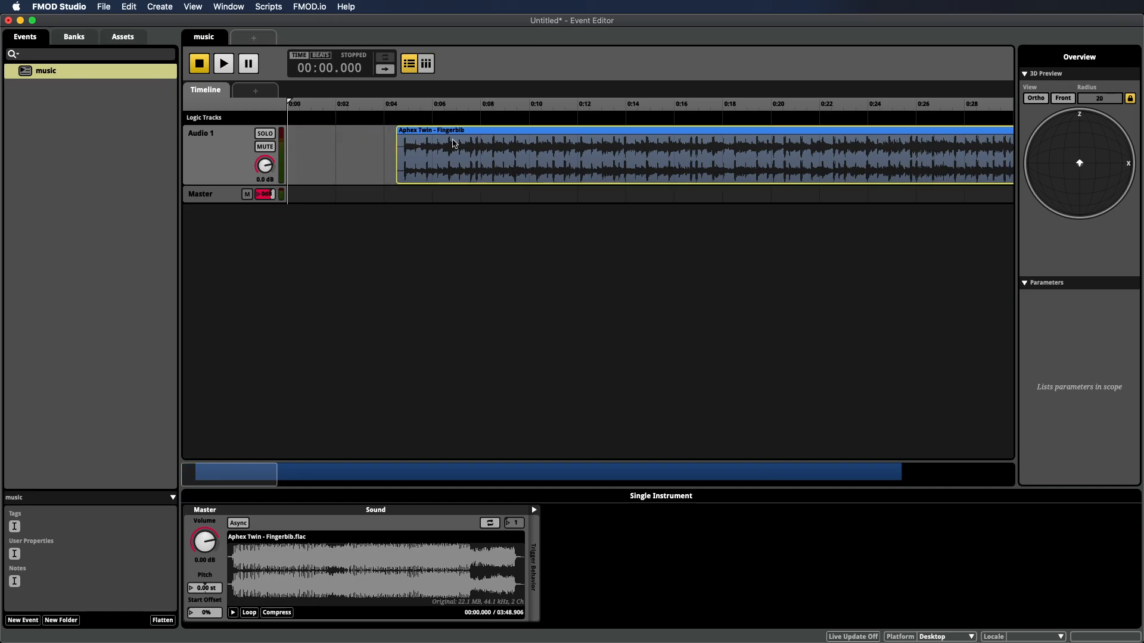
{"action": "left_click_drag", "start_coordinate": [498, 149], "coordinate": [377, 151]}
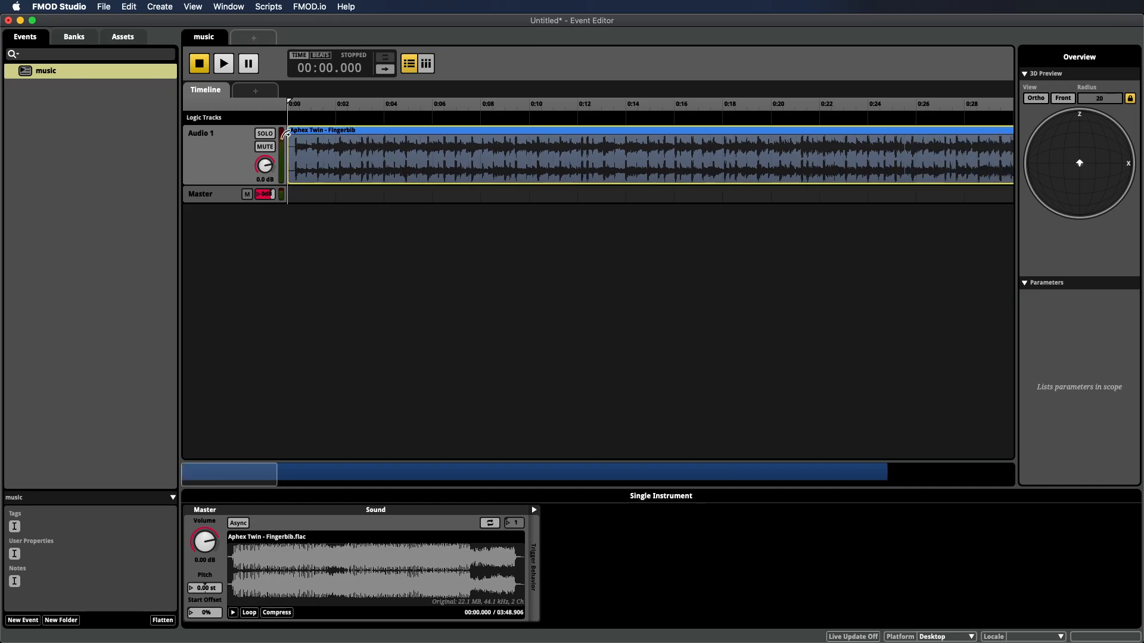
Step: Add a loop region spanning the full Aphex Twin - Fingerbib clip on the music event's timeline
{"action": "right_click", "coordinate": [408, 148]}
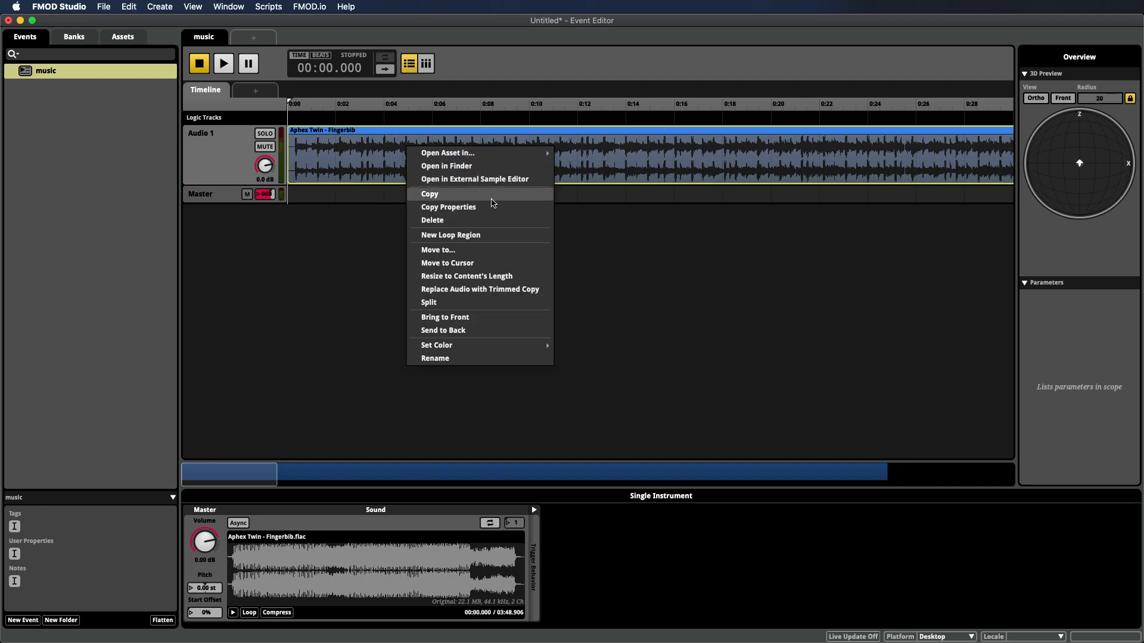
{"action": "left_click", "coordinate": [459, 235]}
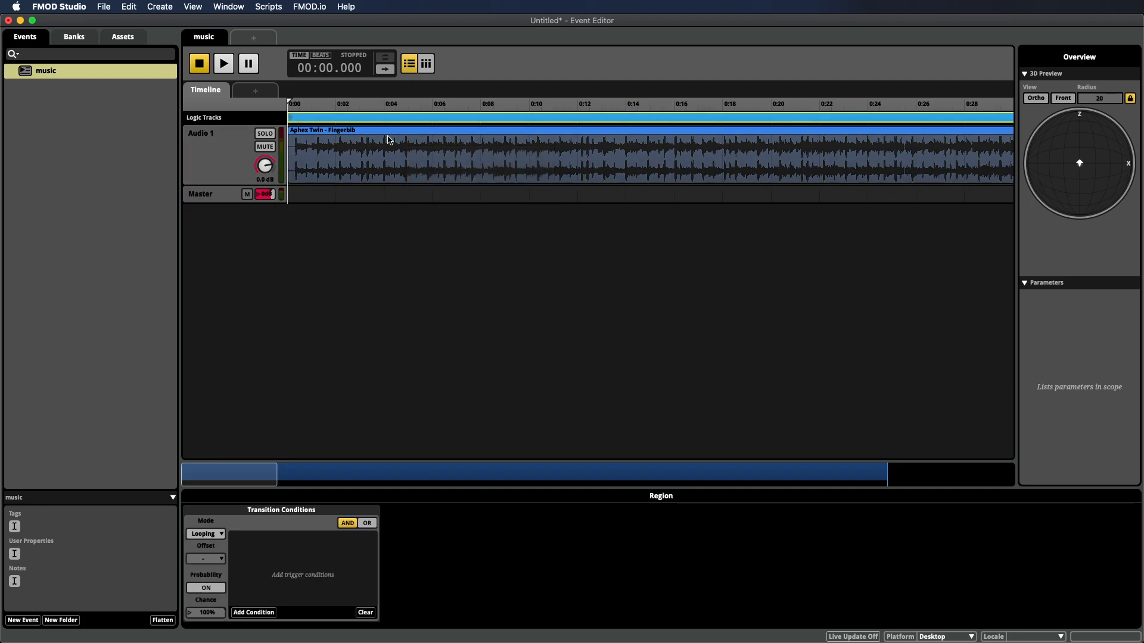
{"action": "scroll", "coordinate": [393, 125], "scroll_direction": "down", "scroll_amount": 5}
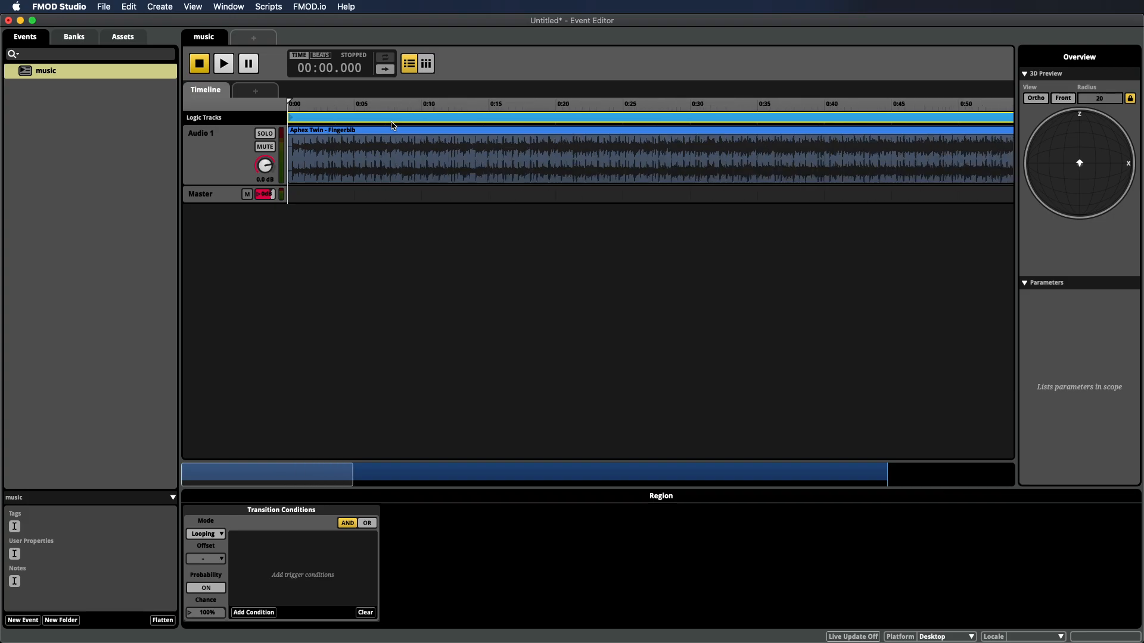
Step: Play the music event from the start, jump ahead to about 1:18, and stop playback
{"action": "left_click", "coordinate": [225, 63]}
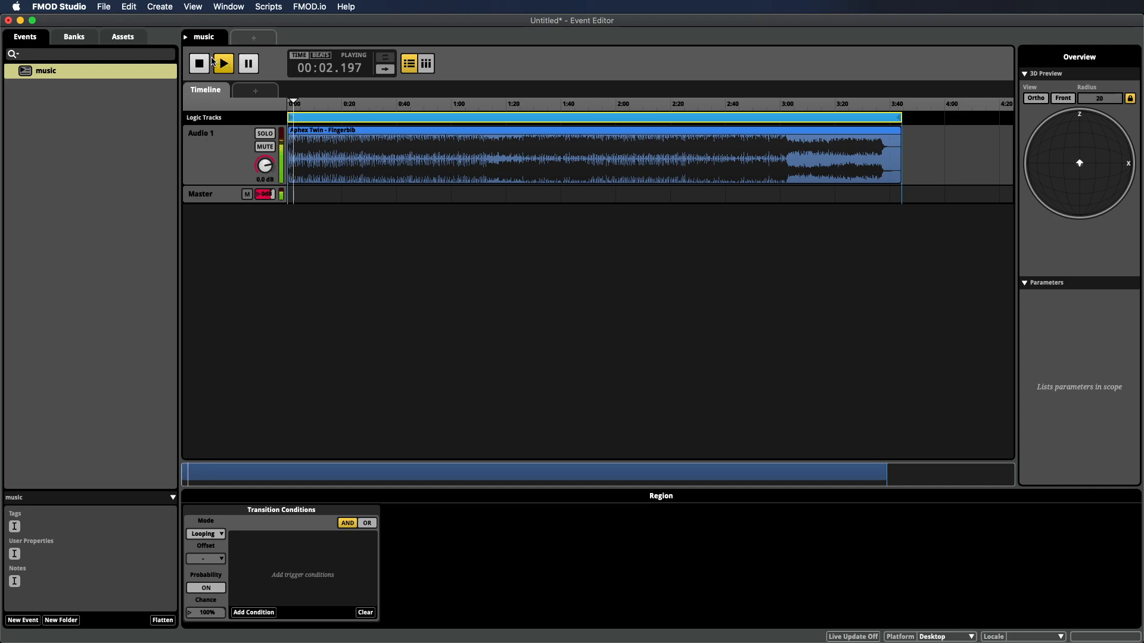
{"action": "left_click", "coordinate": [501, 107]}
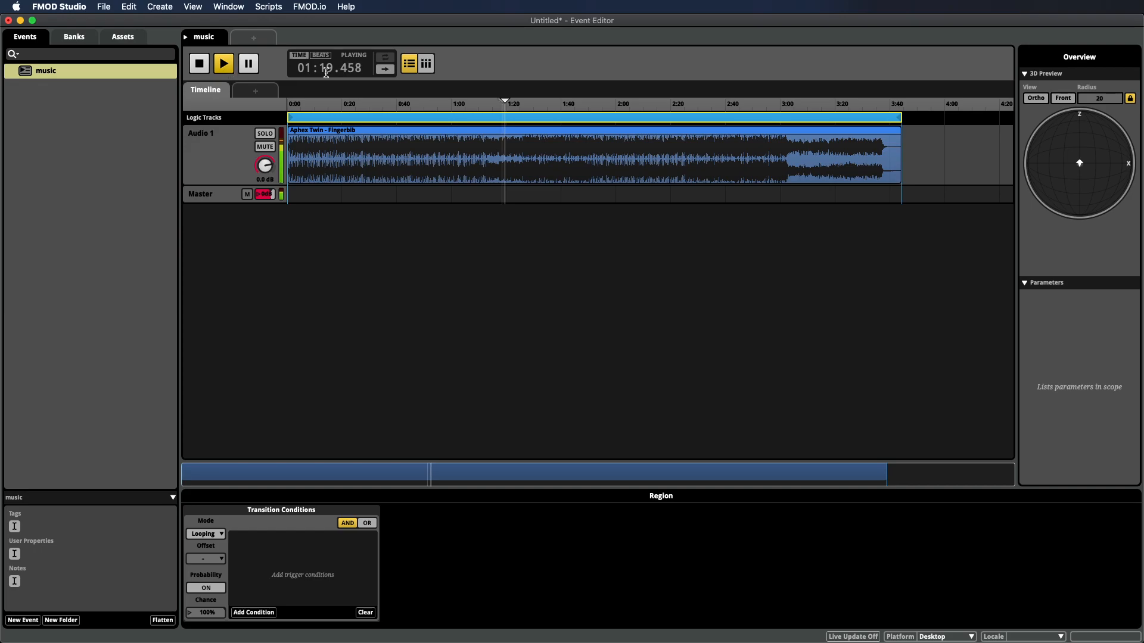
{"action": "left_click", "coordinate": [198, 65]}
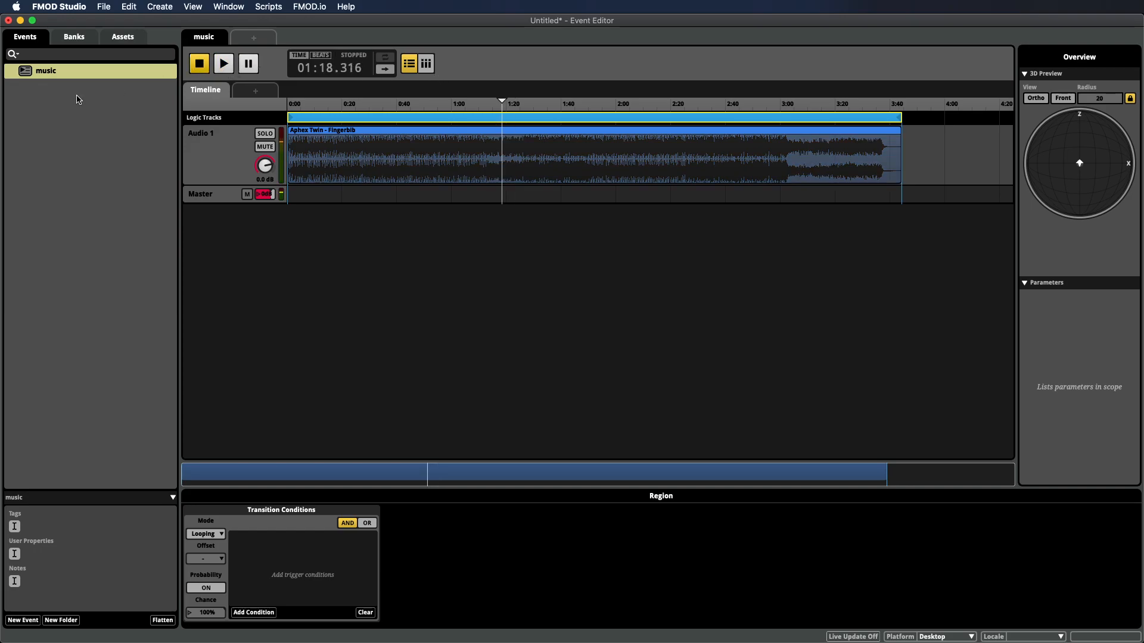
Step: Save the FMOD project as test_fmod in a new folder named FMOD_PROJECT inside the Desktop's TEST folder
{"action": "left_click", "coordinate": [103, 6]}
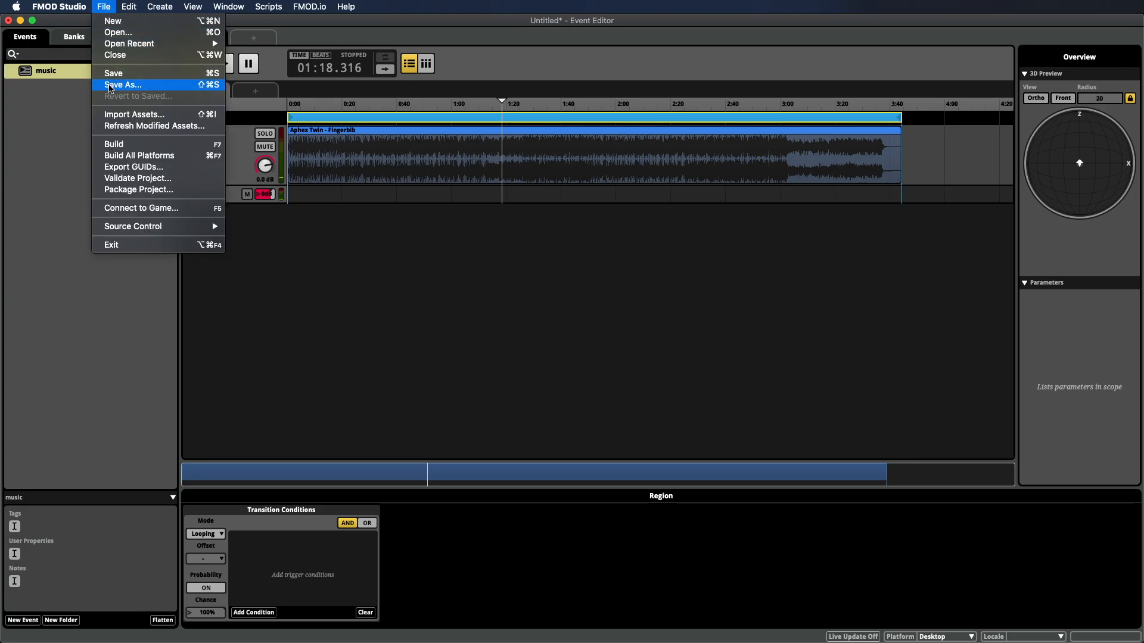
{"action": "left_click", "coordinate": [111, 87]}
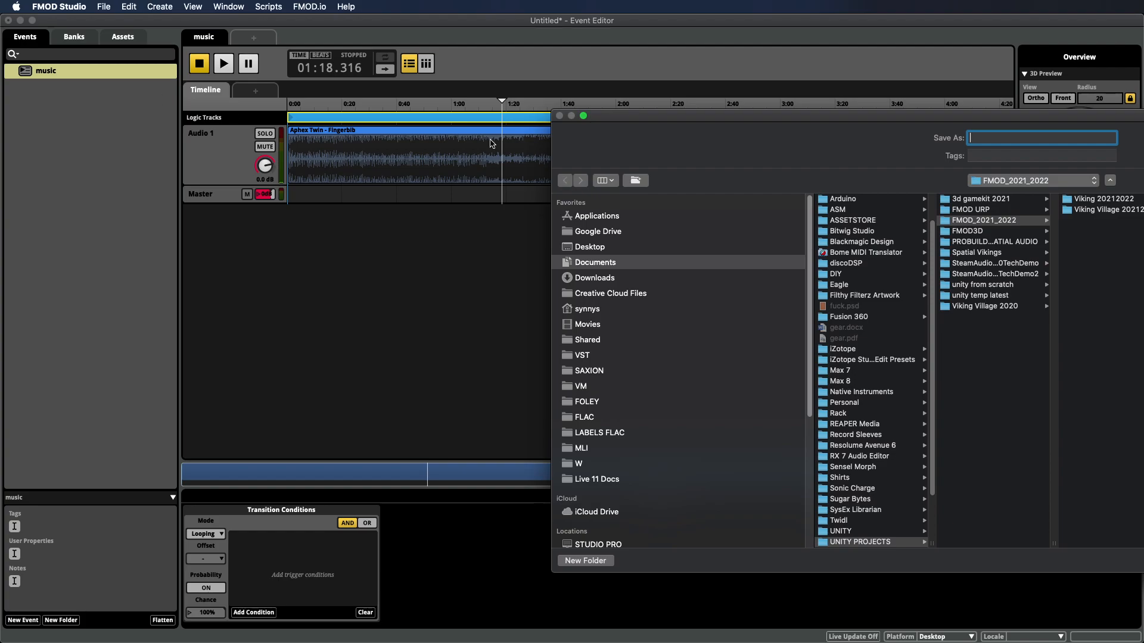
{"action": "left_click", "coordinate": [602, 248]}
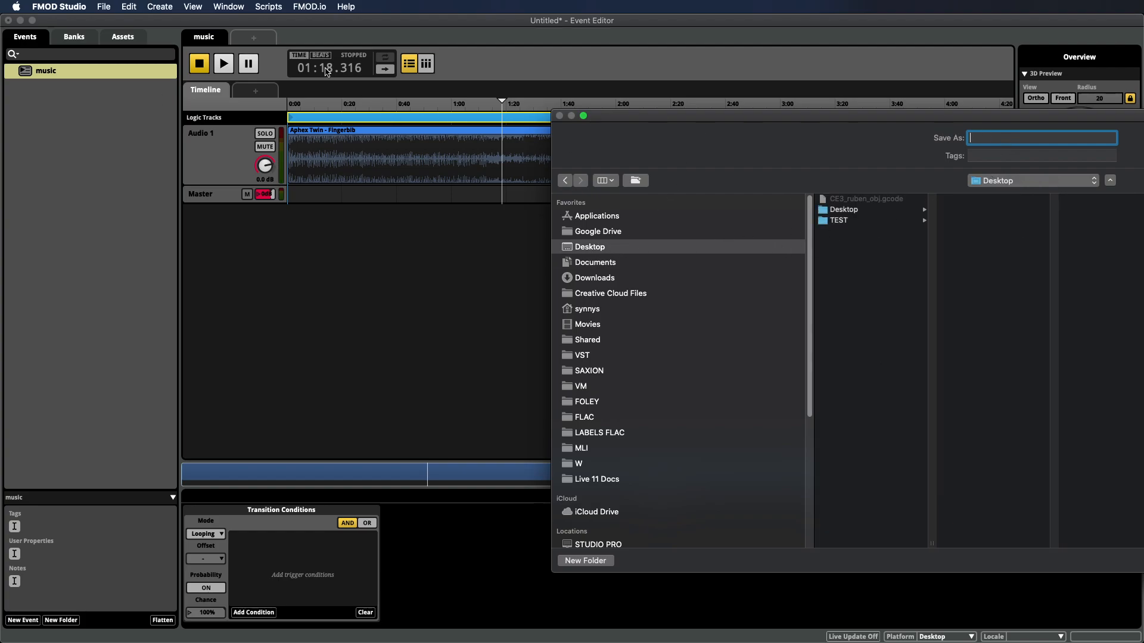
{"action": "left_click", "coordinate": [846, 222]}
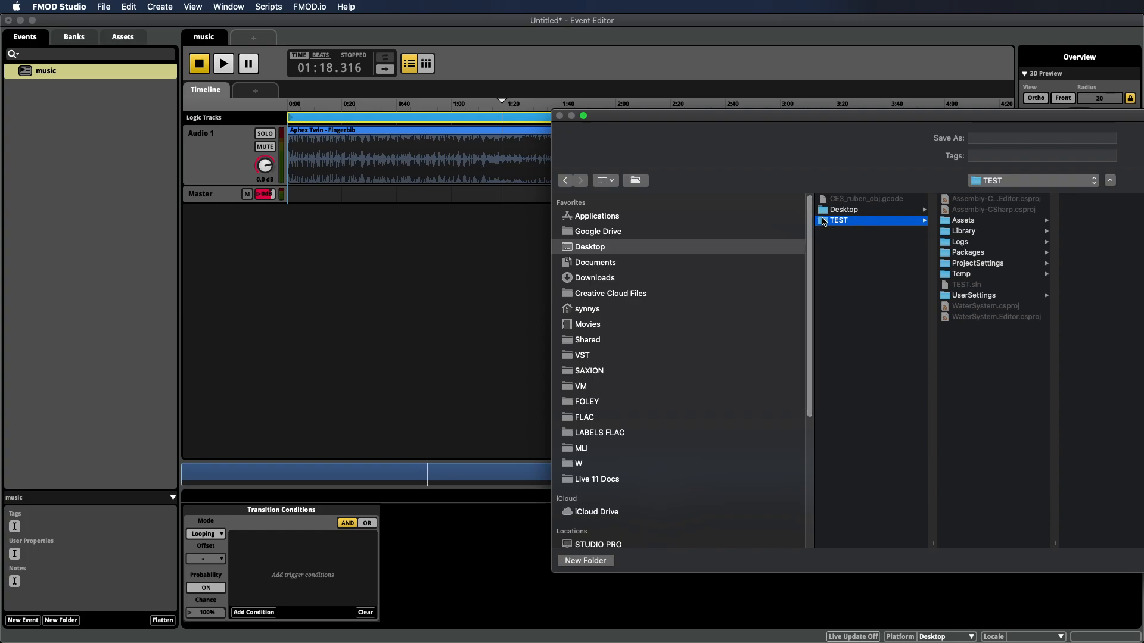
{"action": "left_click", "coordinate": [593, 563]}
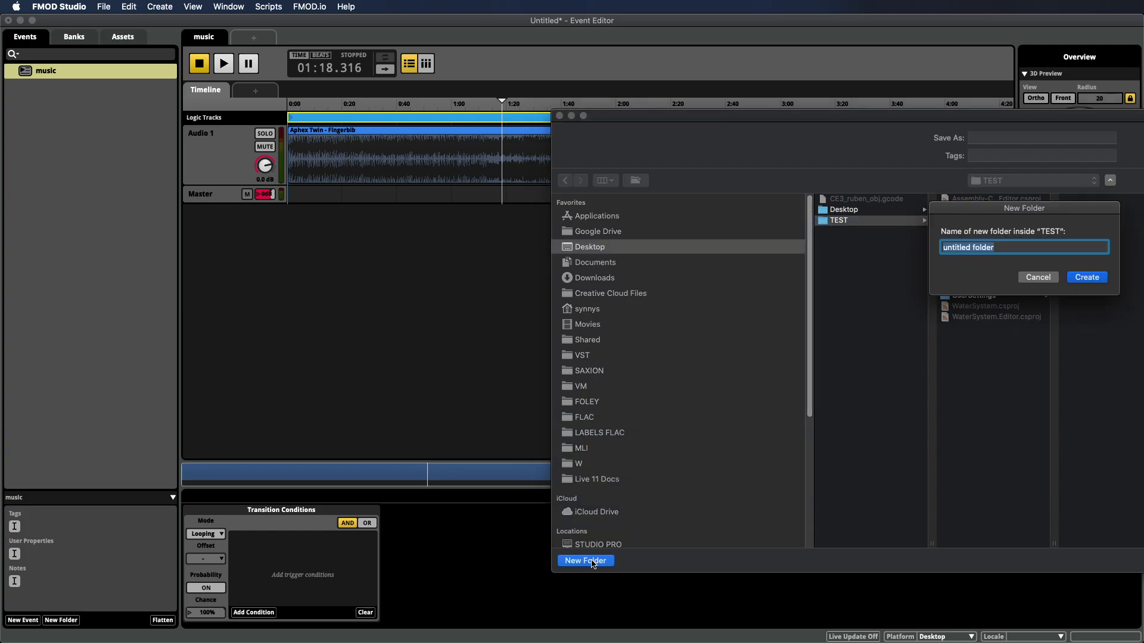
{"action": "type", "text": "FMOD_PROJECT"}
{"action": "key", "text": "Return"}
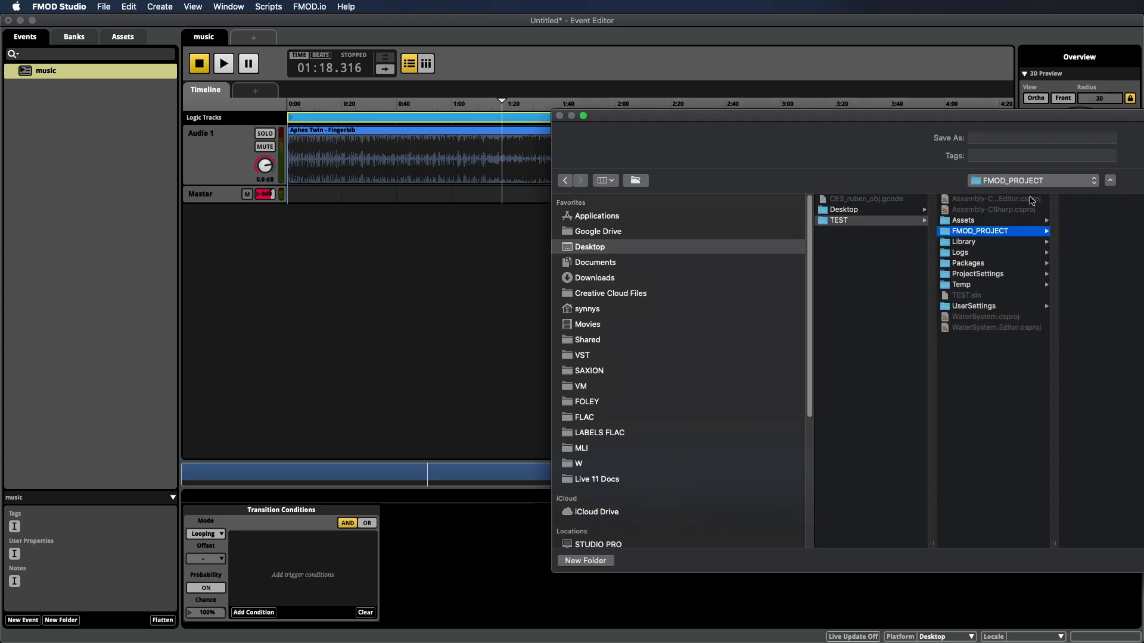
{"action": "left_click", "coordinate": [1033, 138]}
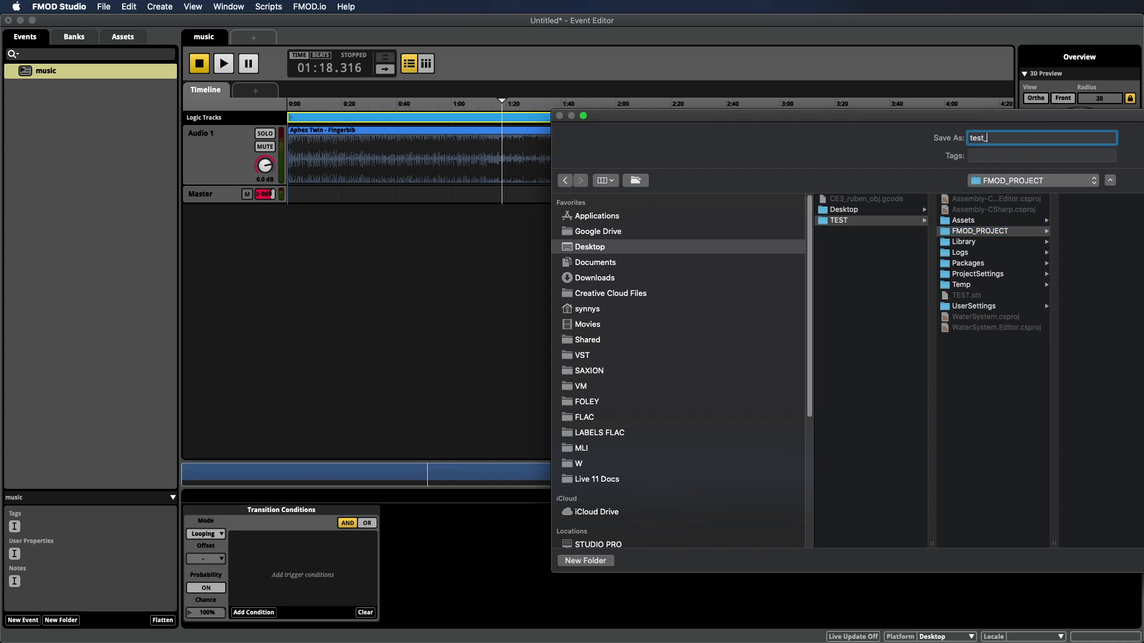
{"action": "key", "text": "Return"}
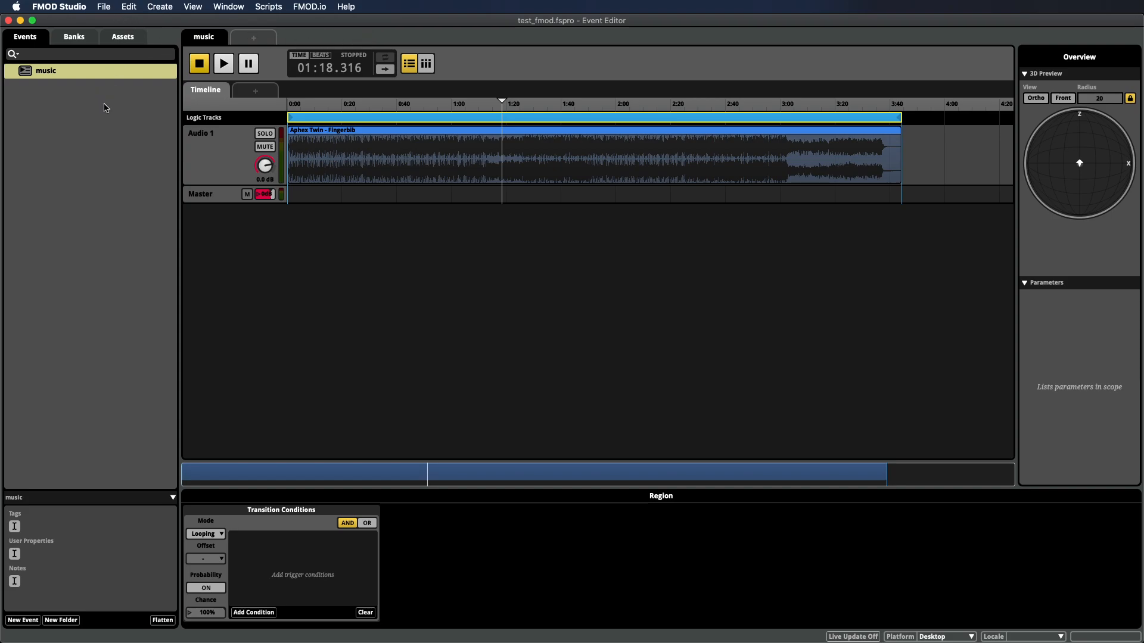
Step: Check the music event's assignment to the Master bank, build the FMOD project's banks, and quit FMOD Studio
{"action": "left_click", "coordinate": [67, 34]}
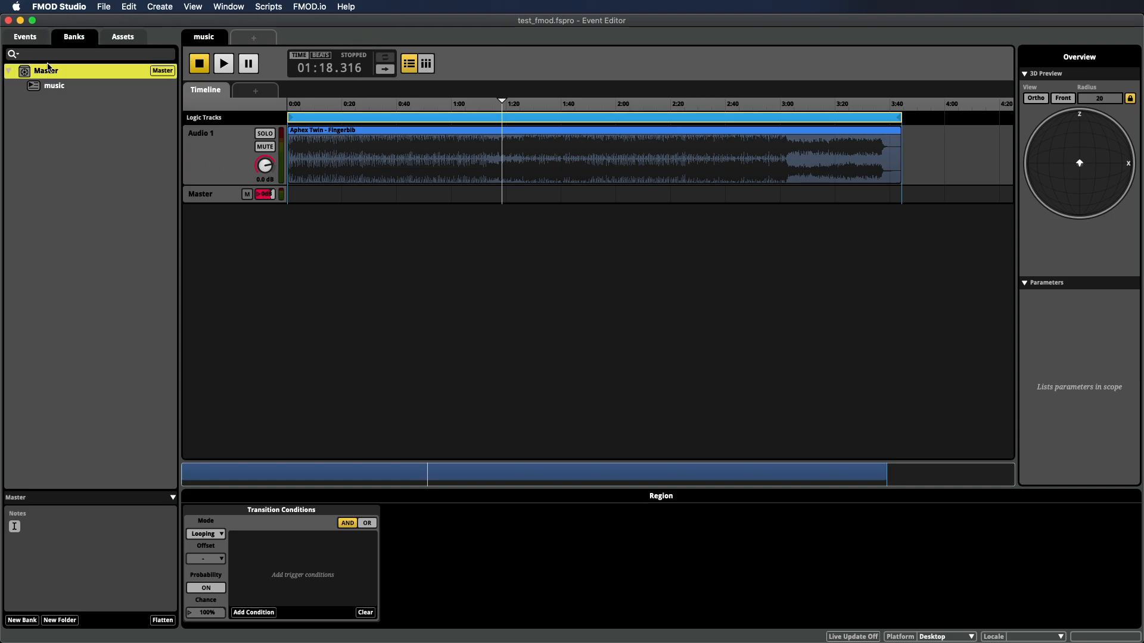
{"action": "left_click", "coordinate": [34, 41]}
{"action": "left_click", "coordinate": [103, 8]}
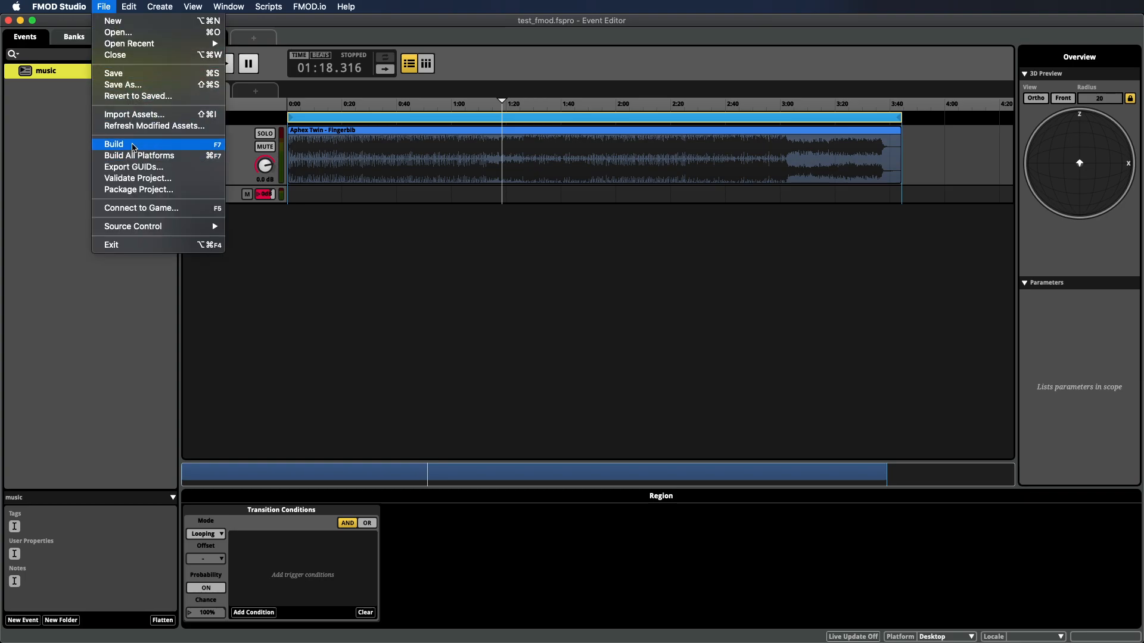
{"action": "left_click", "coordinate": [134, 147]}
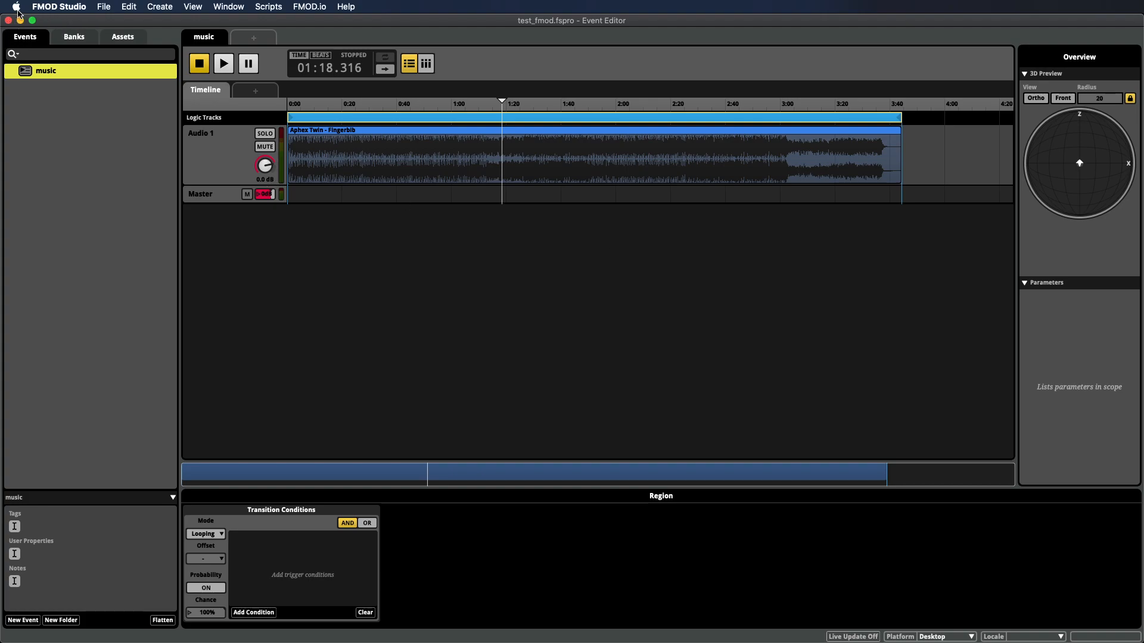
{"action": "key", "text": "super+q"}
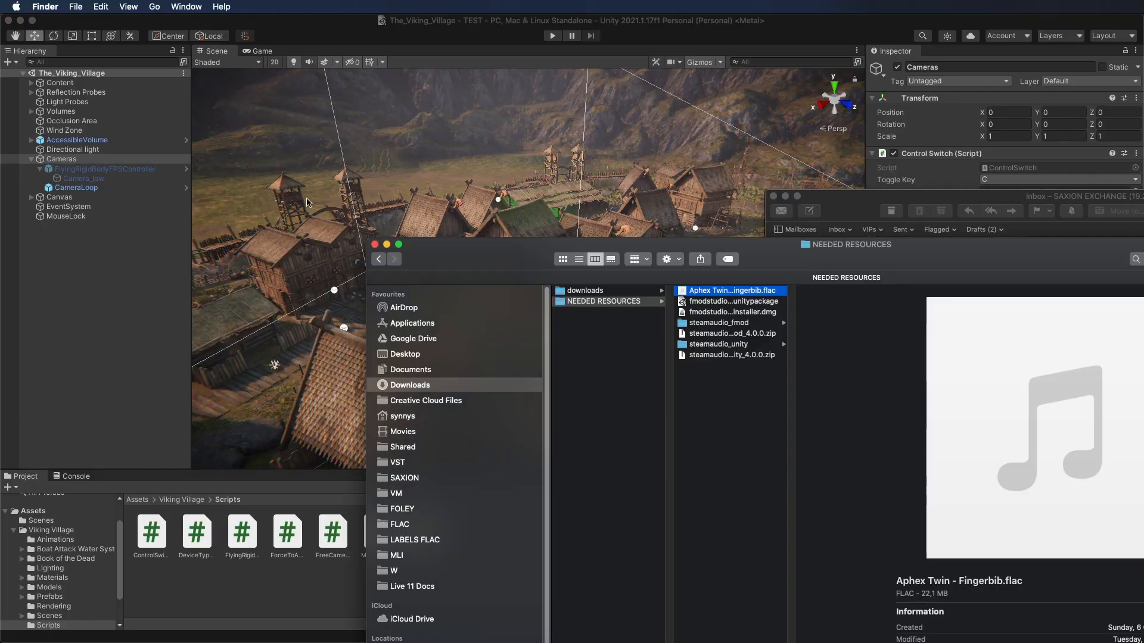
Step: Import all of fmodstudio20202.unitypackage from Finder's NEEDED RESOURCES folder into the Unity project and dismiss the FMOD Setup Wizard
{"action": "left_click_drag", "start_coordinate": [480, 256], "coordinate": [721, 293]}
{"action": "left_click_drag", "start_coordinate": [849, 199], "coordinate": [1143, 193]}
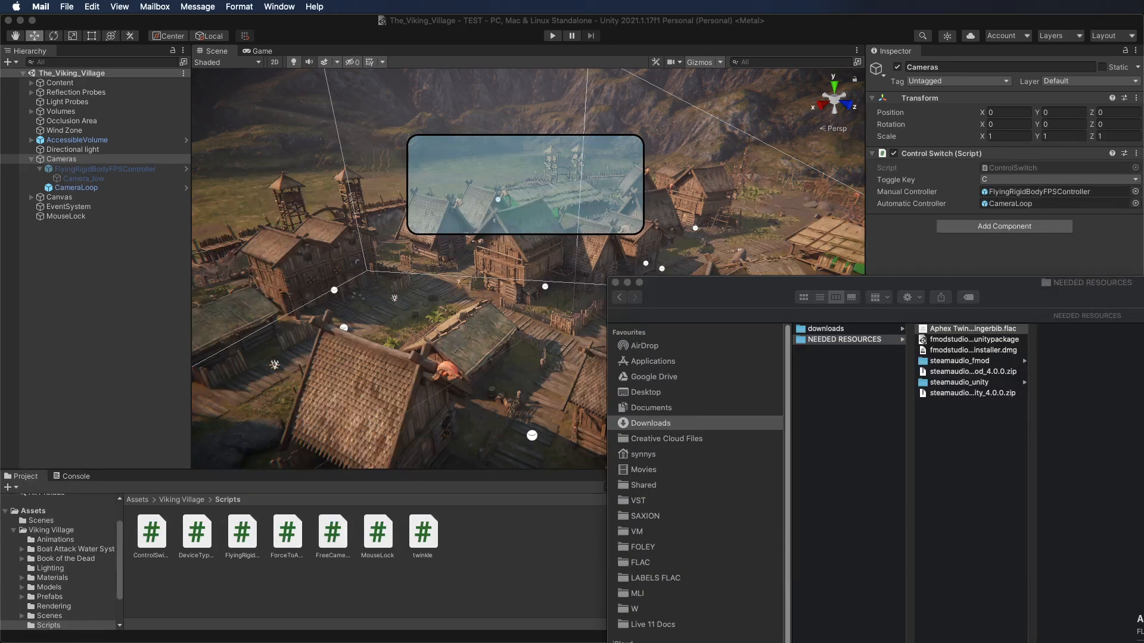
{"action": "left_click_drag", "start_coordinate": [1085, 299], "coordinate": [624, 229]}
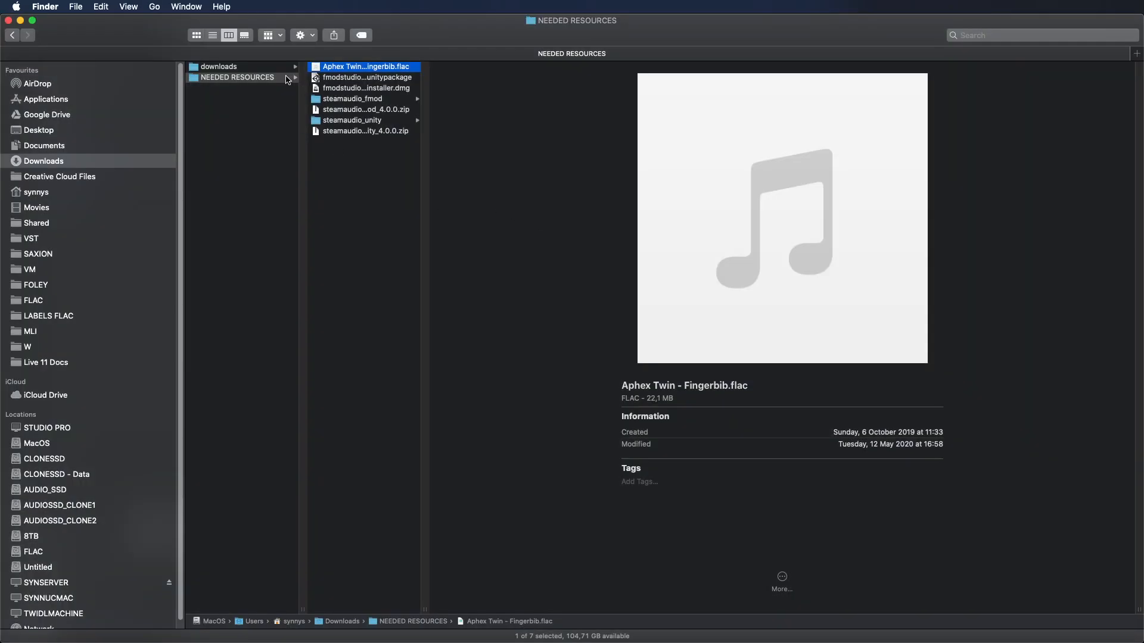
{"action": "double_click", "coordinate": [424, 609]}
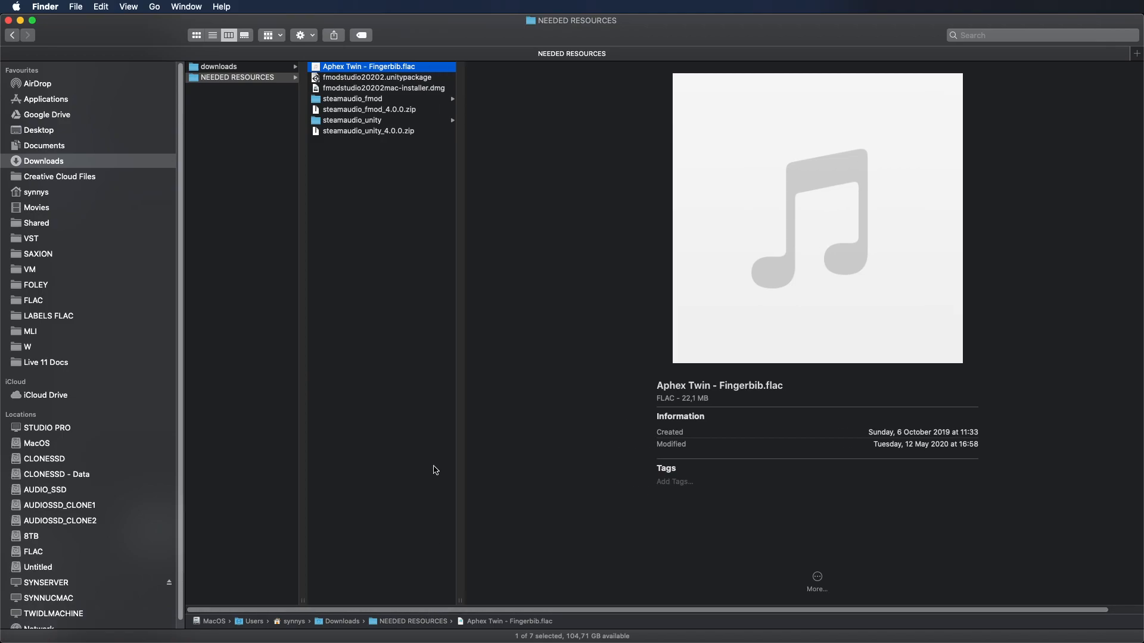
{"action": "left_click", "coordinate": [346, 79]}
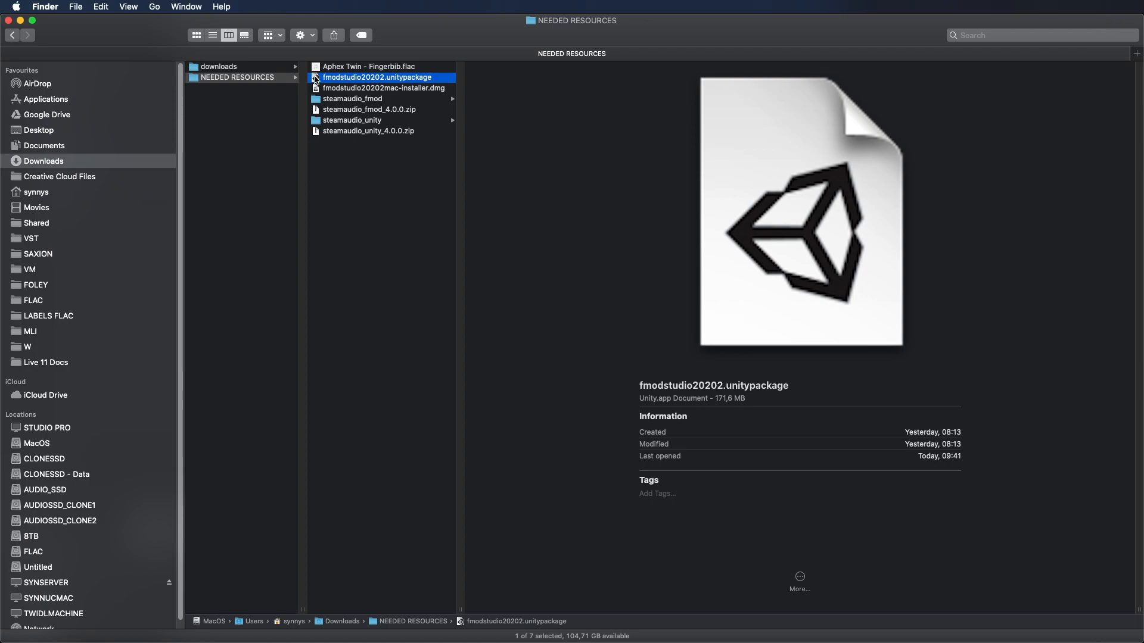
{"action": "double_click", "coordinate": [387, 78]}
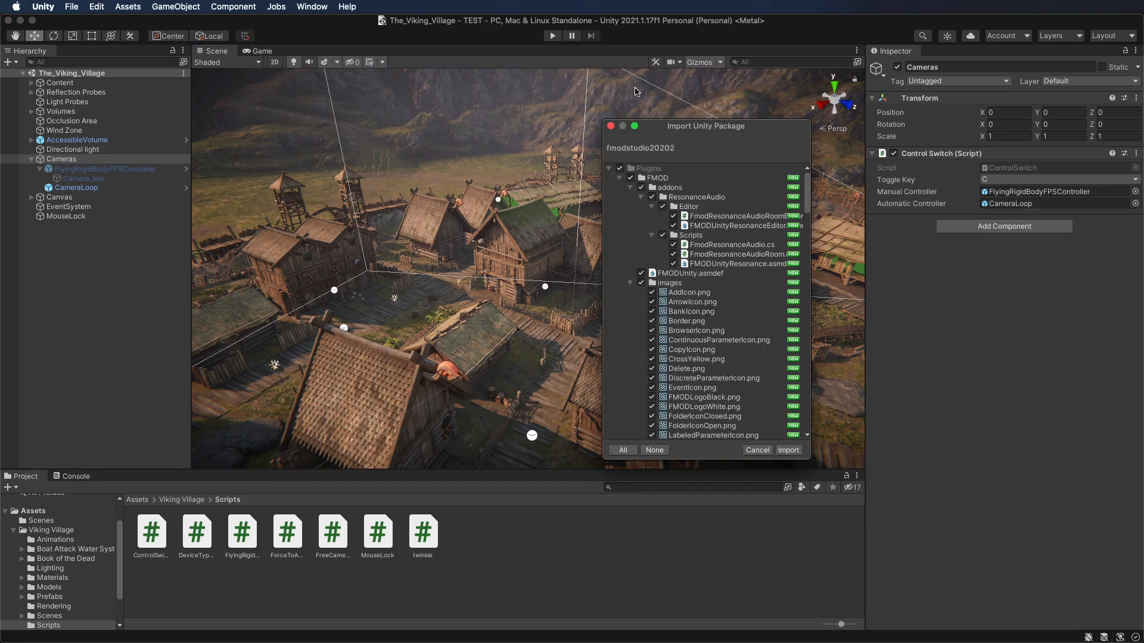
{"action": "left_click", "coordinate": [794, 452]}
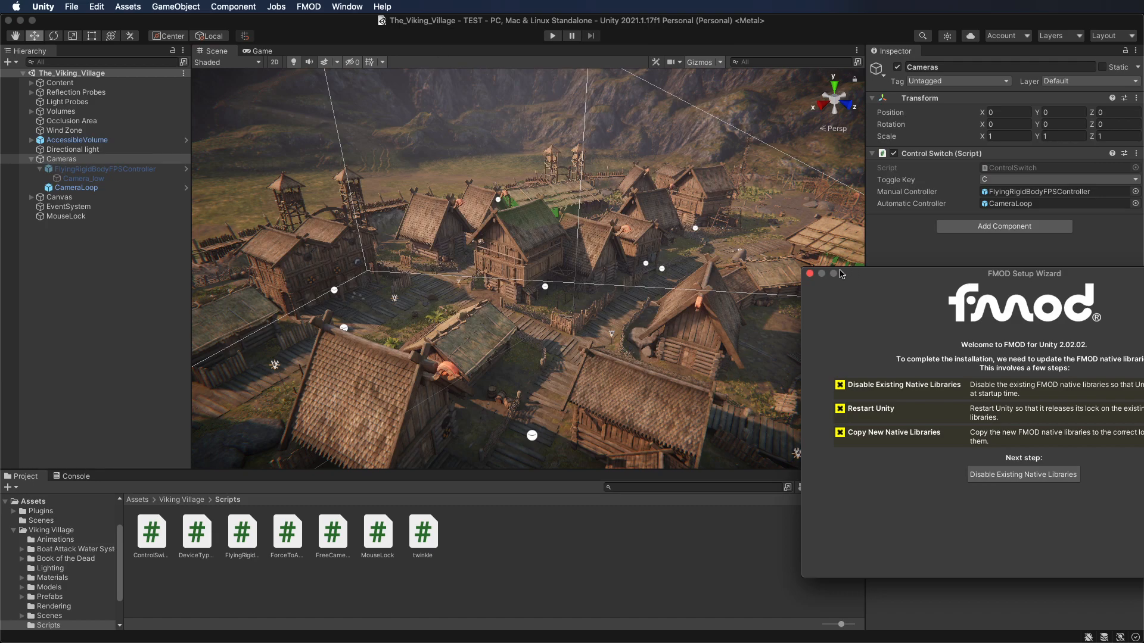
{"action": "double_click", "coordinate": [907, 276]}
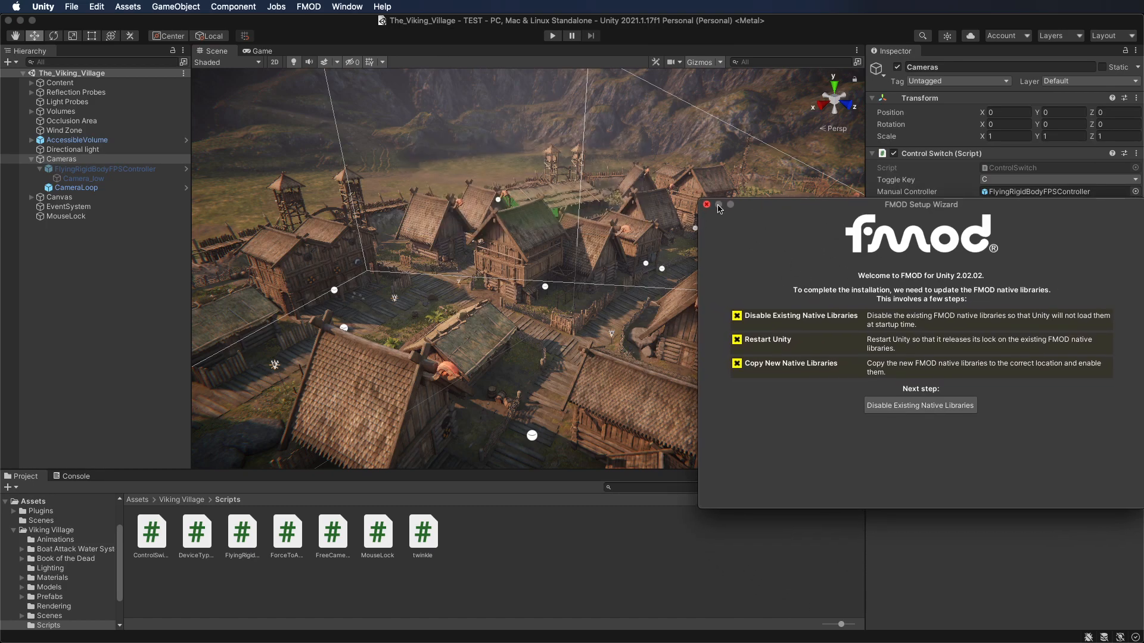
{"action": "left_click", "coordinate": [707, 205]}
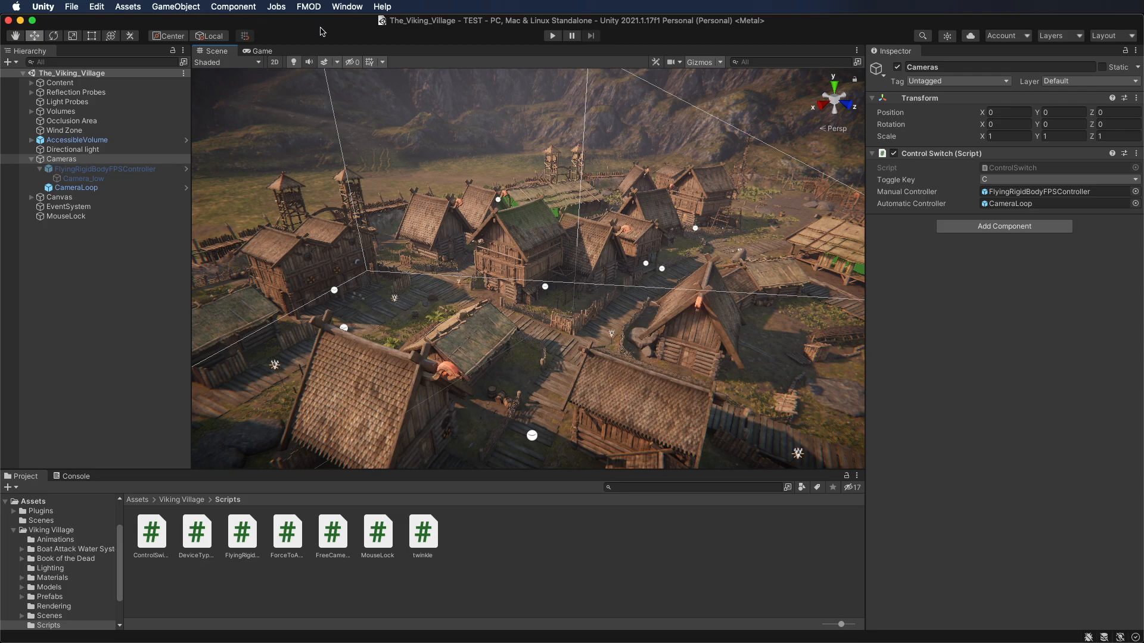
Step: Import all of SteamAudio.unitypackage from the steamaudio_unity/unity folder as a custom package and move the FMOD Setup Wizard into full view
{"action": "left_click", "coordinate": [129, 7]}
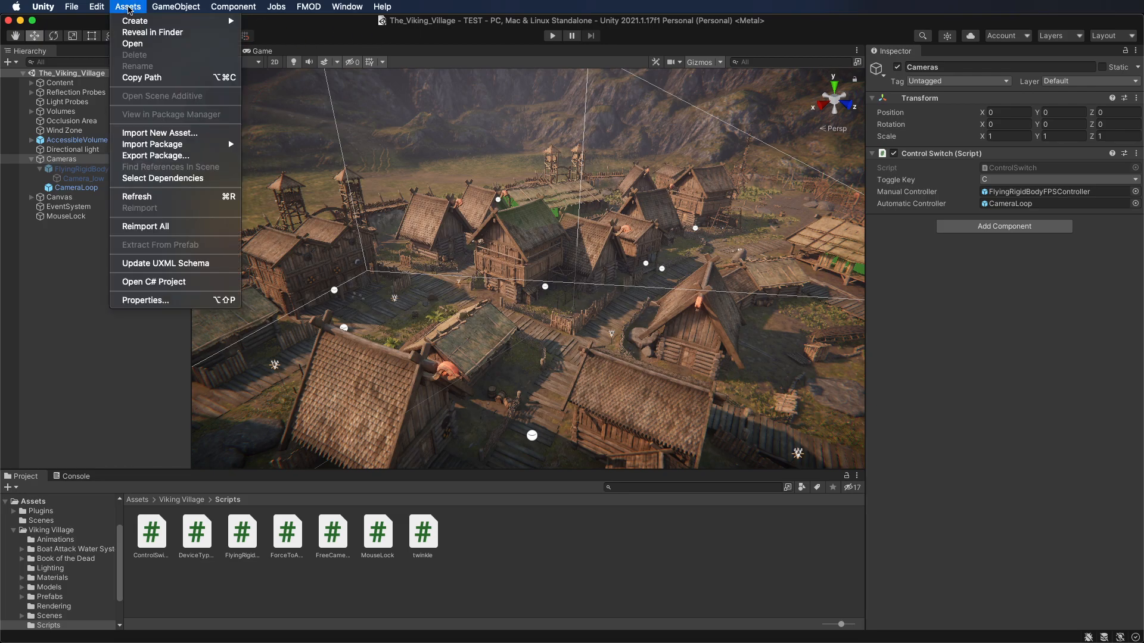
{"action": "left_click", "coordinate": [130, 7]}
{"action": "left_click", "coordinate": [129, 8]}
{"action": "mouse_move", "coordinate": [178, 144]}
{"action": "left_click", "coordinate": [276, 150]}
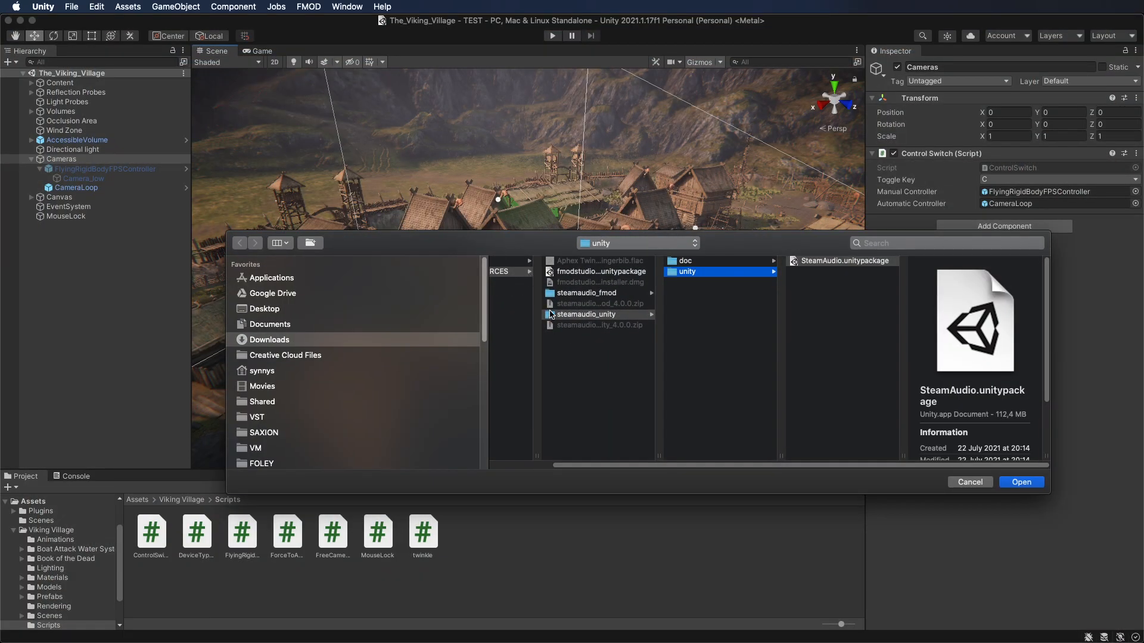
{"action": "left_click", "coordinate": [598, 272]}
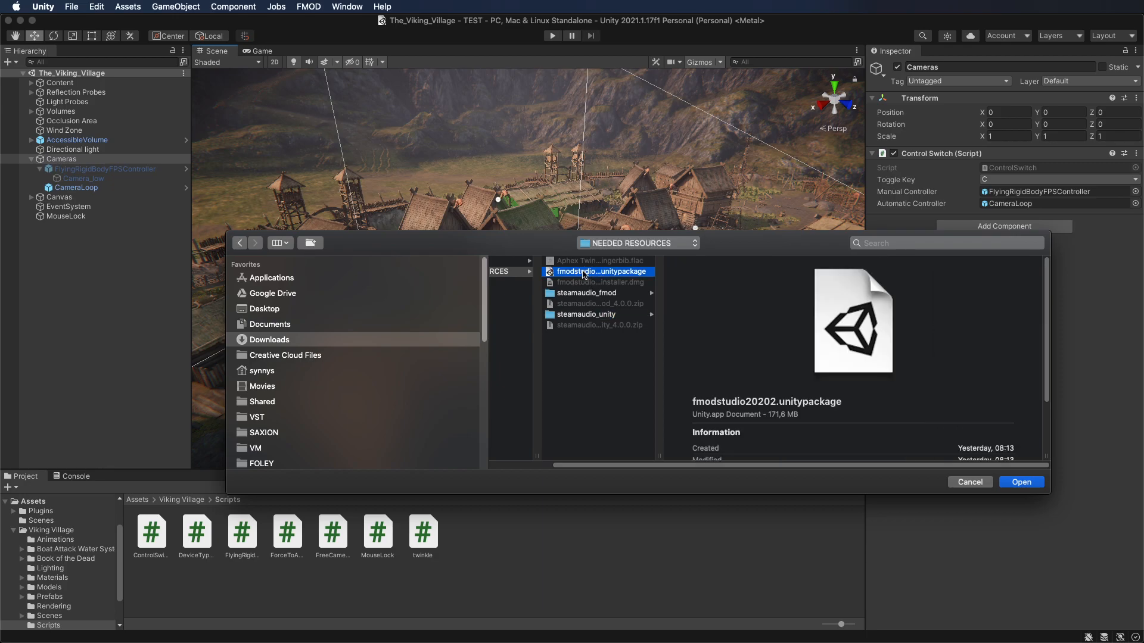
{"action": "left_click", "coordinate": [569, 315]}
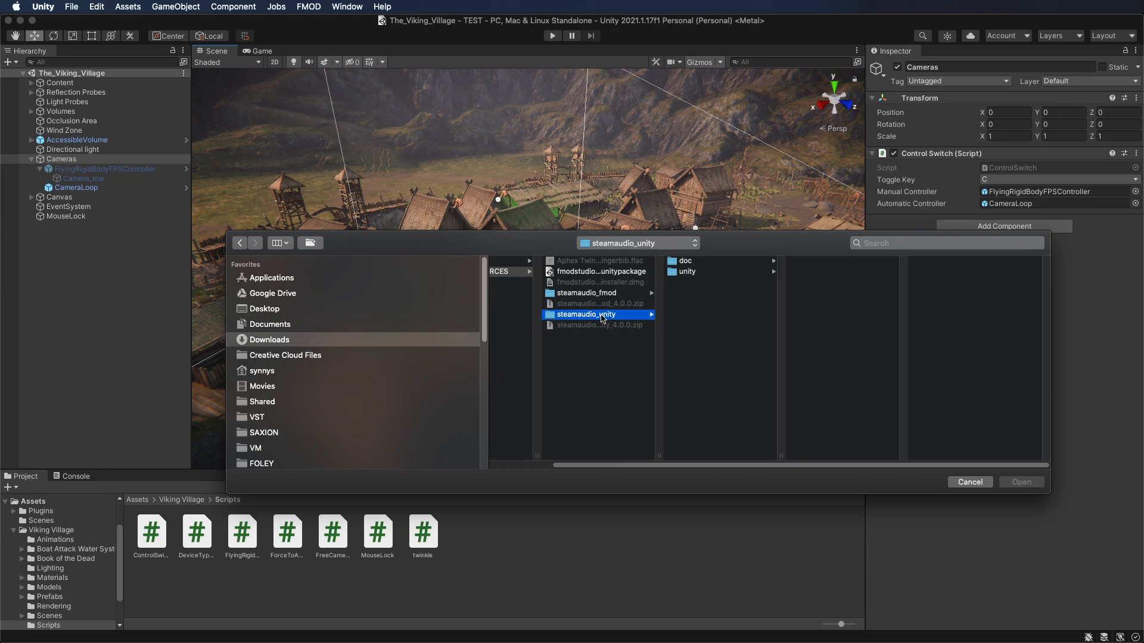
{"action": "left_click", "coordinate": [697, 272]}
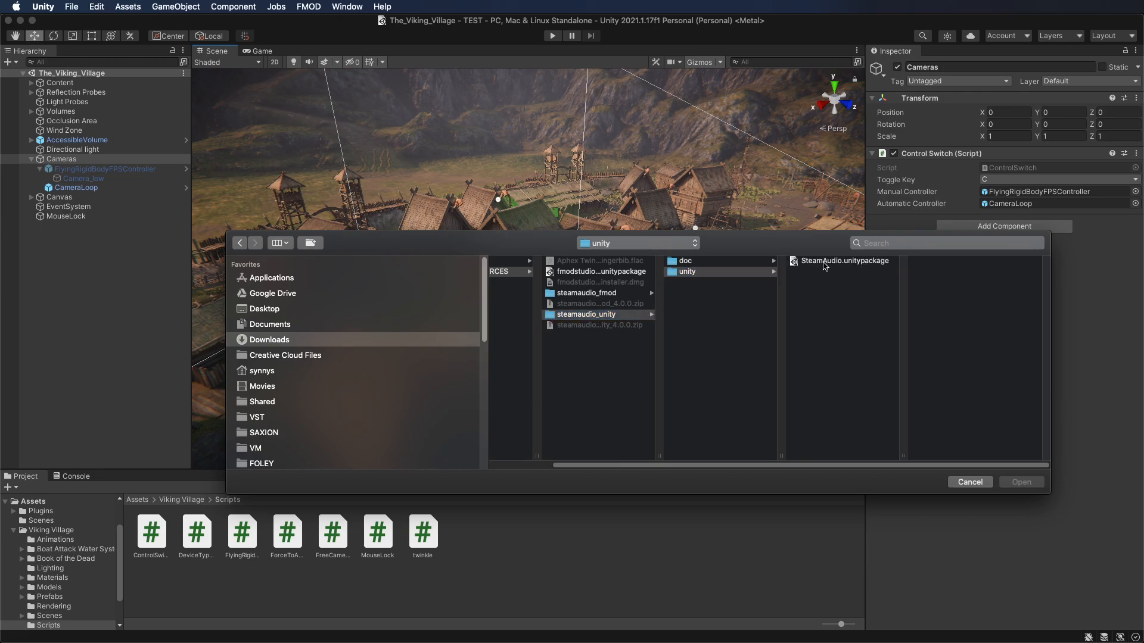
{"action": "left_click", "coordinate": [817, 264]}
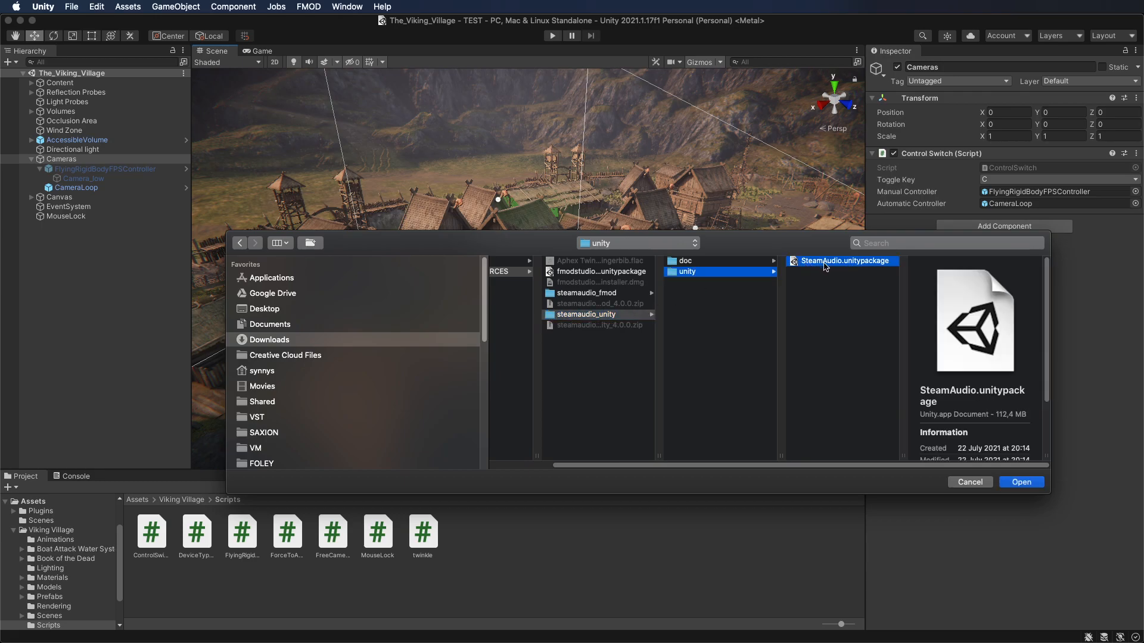
{"action": "left_click", "coordinate": [1020, 484]}
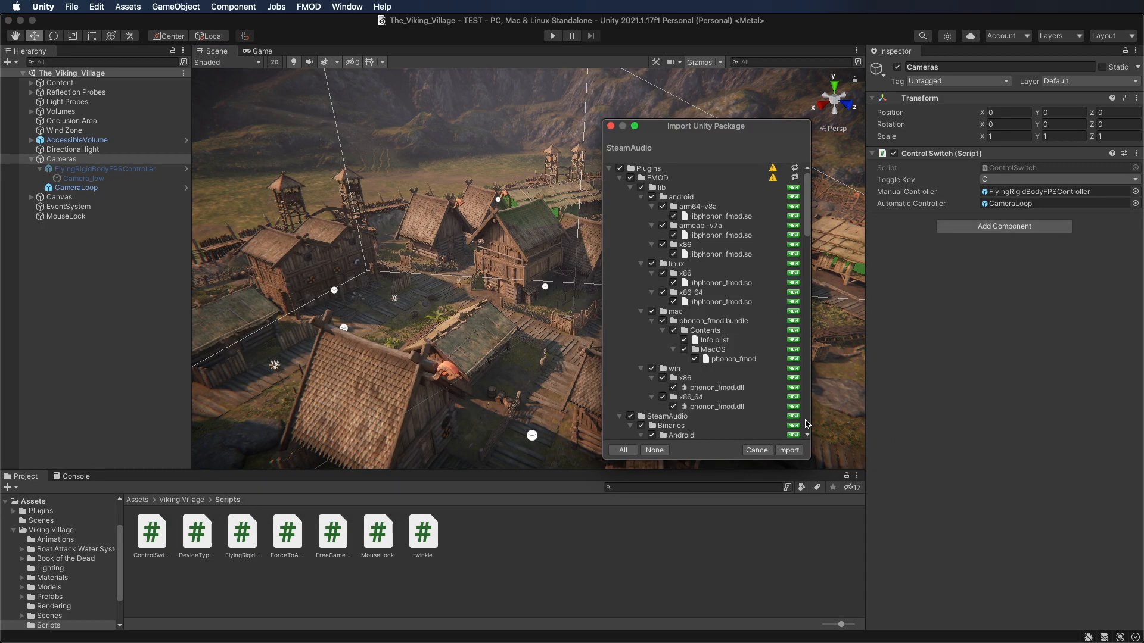
{"action": "left_click", "coordinate": [788, 451]}
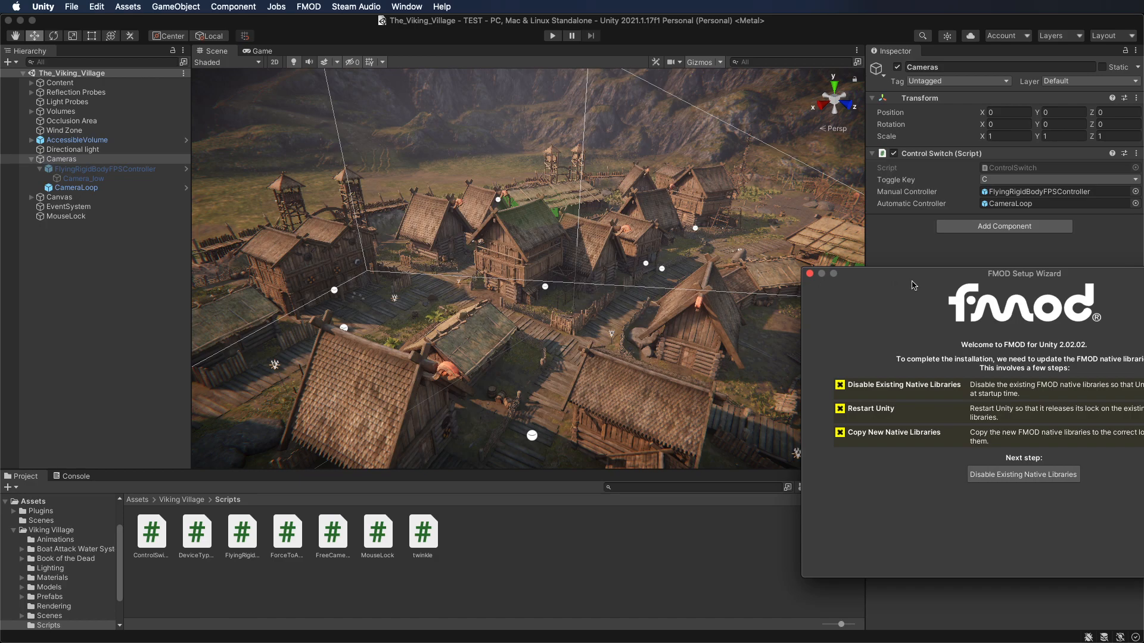
{"action": "left_click_drag", "start_coordinate": [904, 275], "coordinate": [560, 109]}
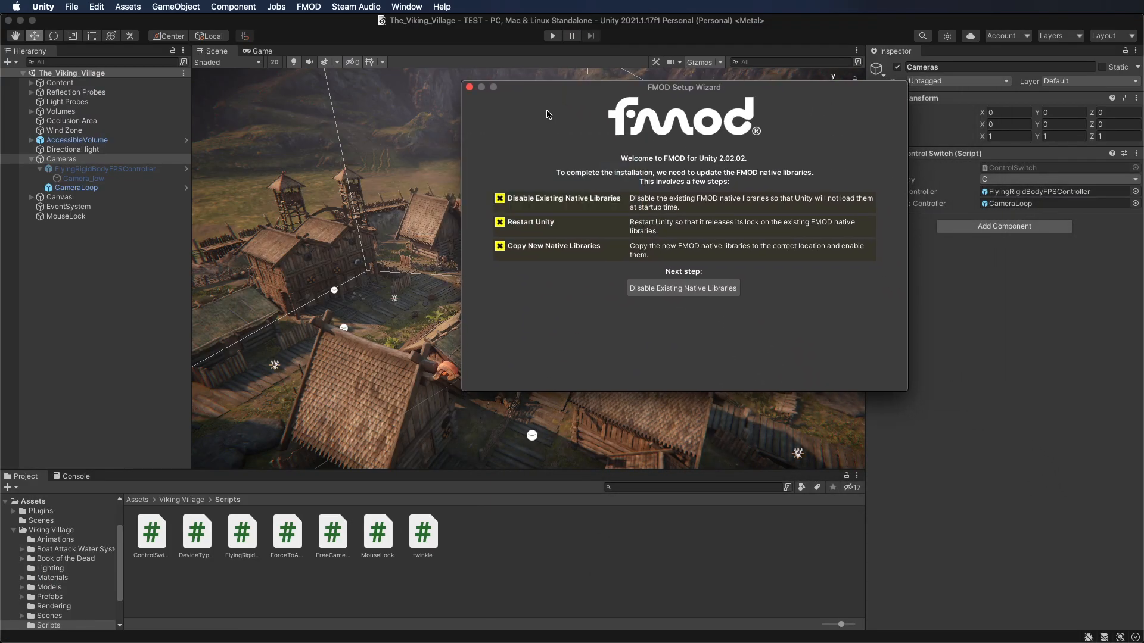
Step: Switch to Finder and examine the steamaudio_unity package and the steamaudio_fmod doc folder's index.html in NEEDED RESOURCES
{"action": "key", "text": "ctrl+Up"}
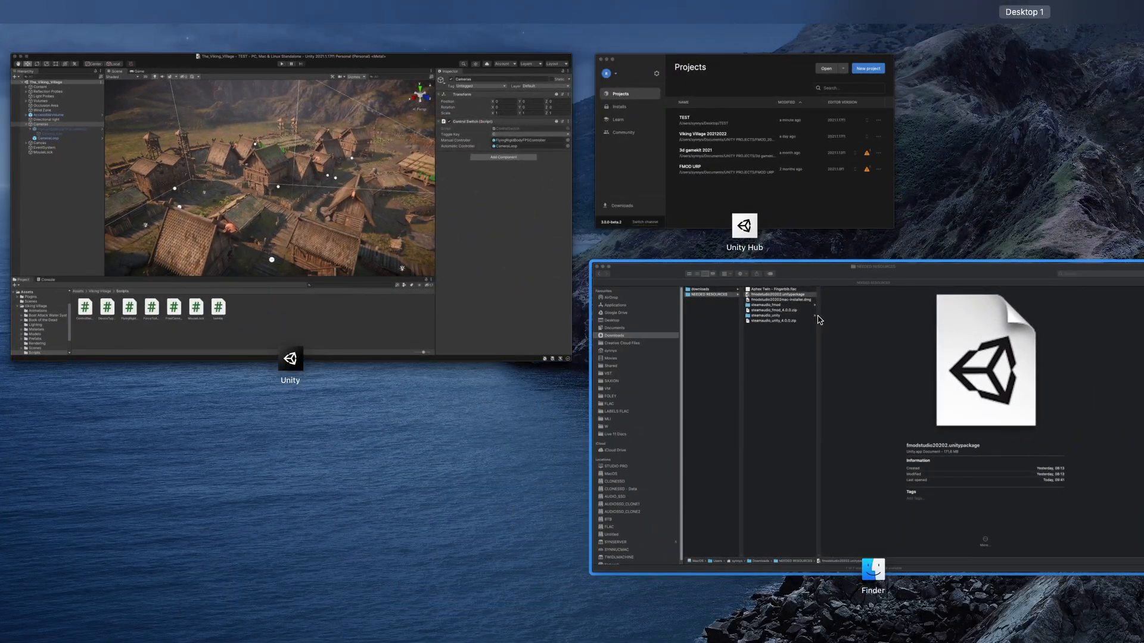
{"action": "left_click", "coordinate": [755, 302]}
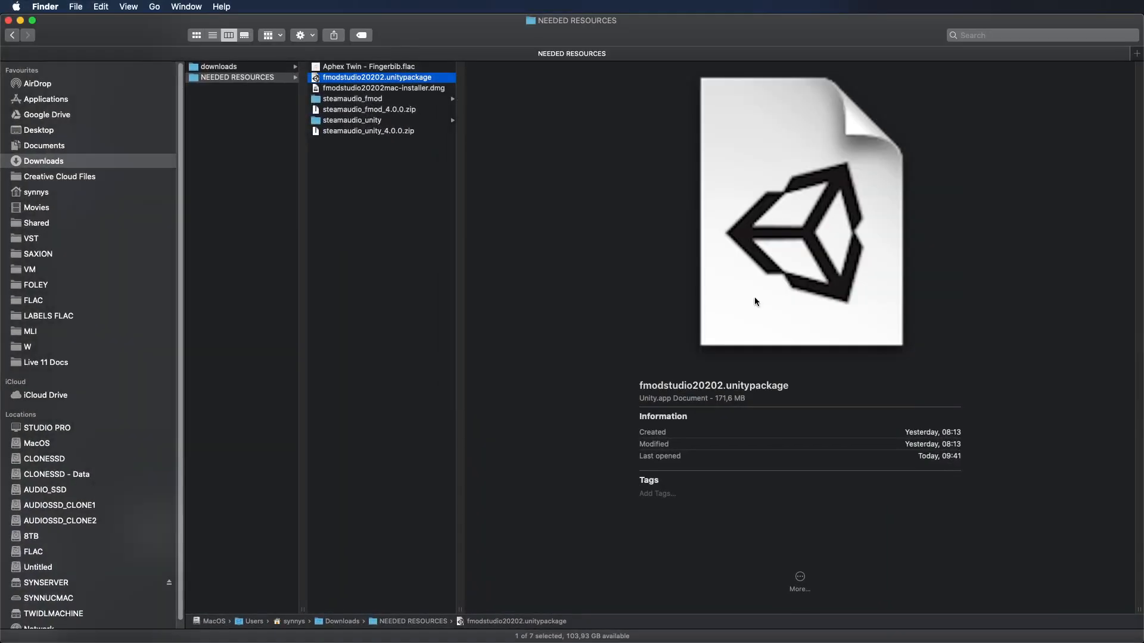
{"action": "left_click", "coordinate": [380, 121]}
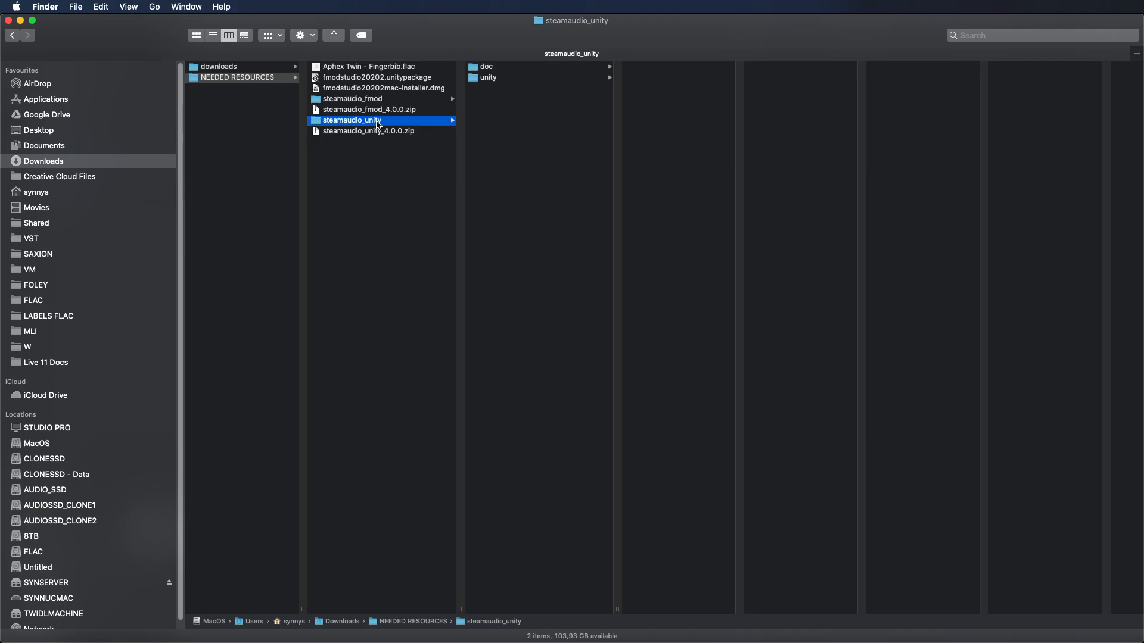
{"action": "left_click", "coordinate": [522, 80]}
{"action": "left_click", "coordinate": [692, 69]}
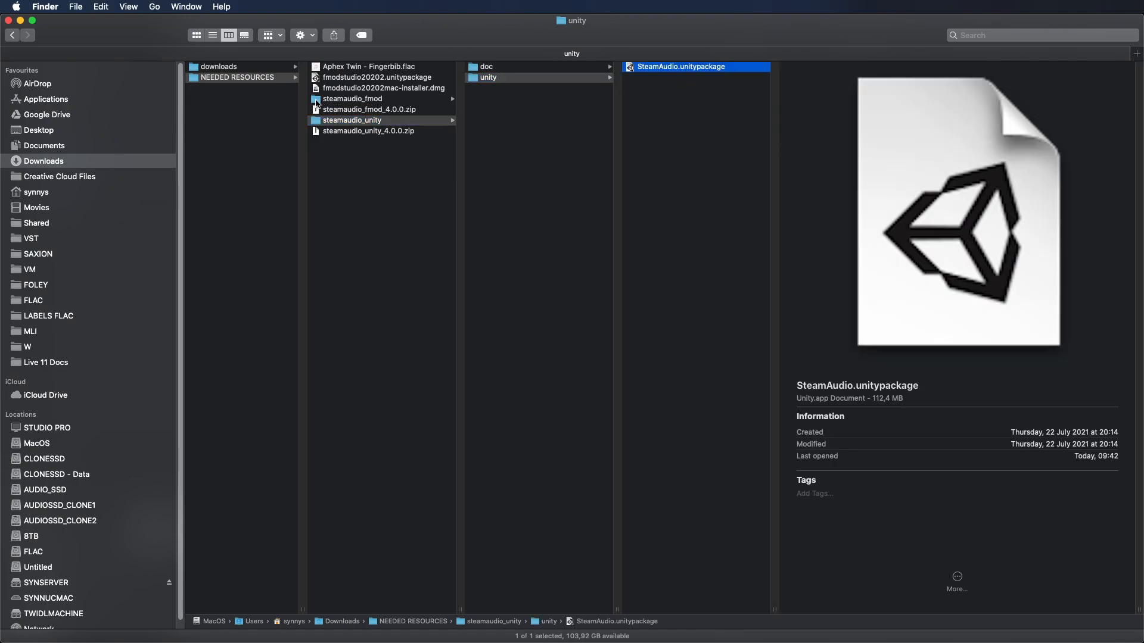
{"action": "left_click", "coordinate": [370, 102]}
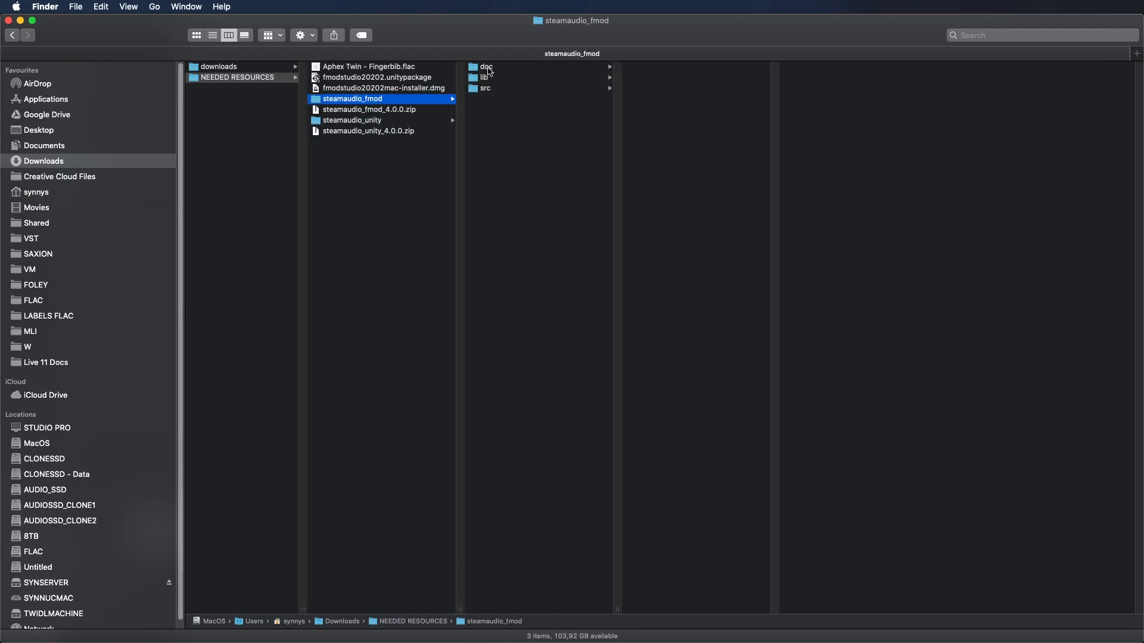
{"action": "left_click", "coordinate": [489, 70]}
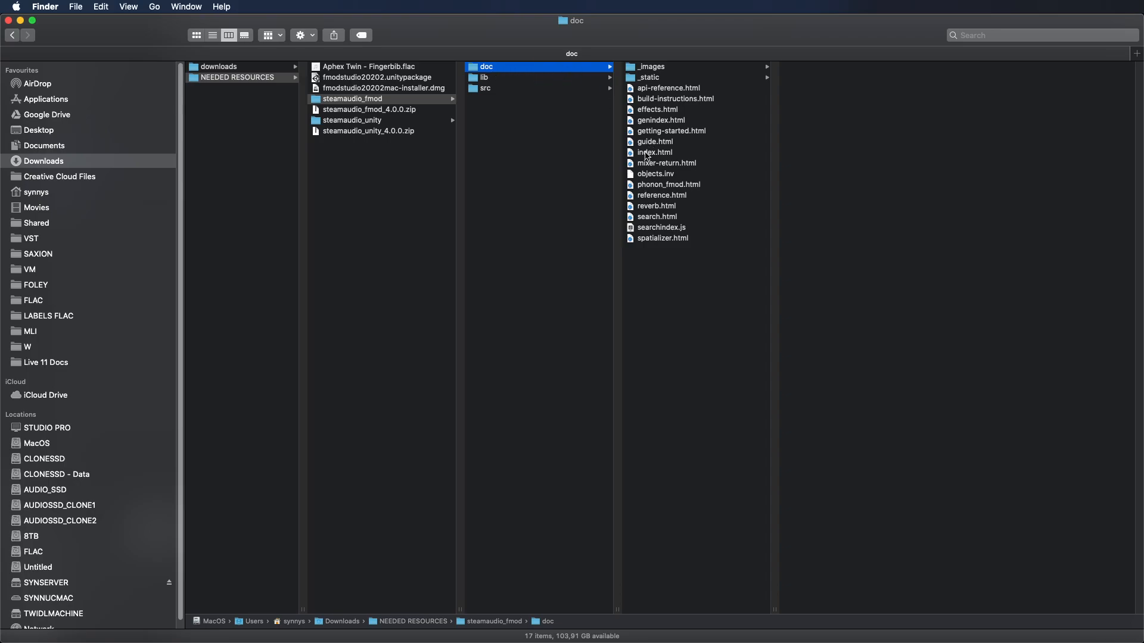
{"action": "left_click", "coordinate": [650, 154]}
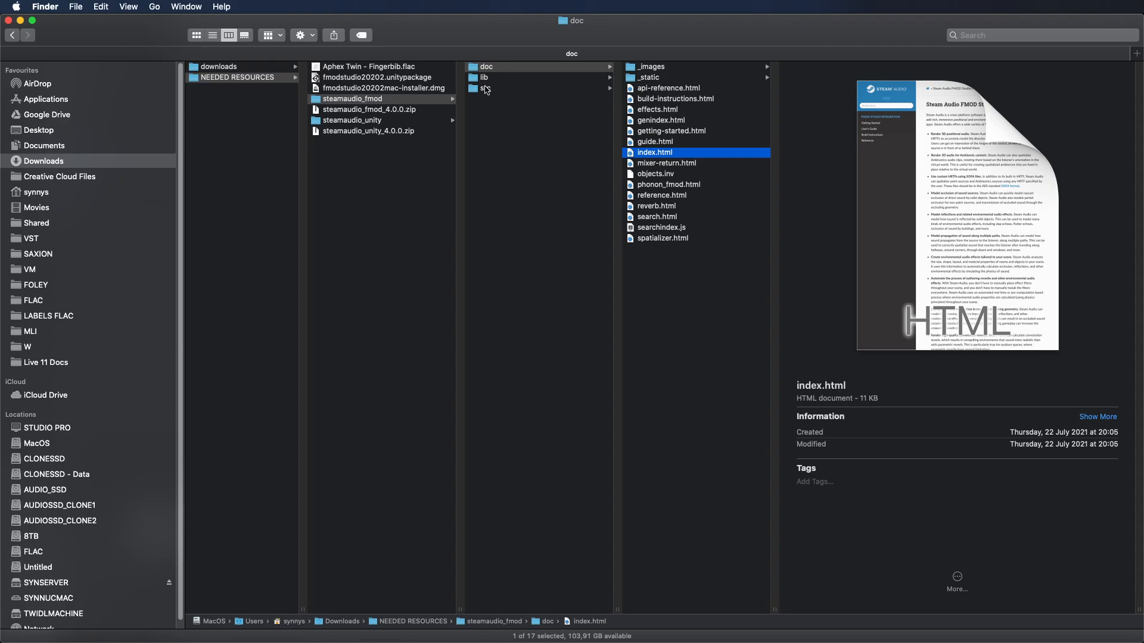
Step: Open a second Finder window on the Desktop and resize it to sit beside the steamaudio_fmod folder window
{"action": "key", "text": "super+n"}
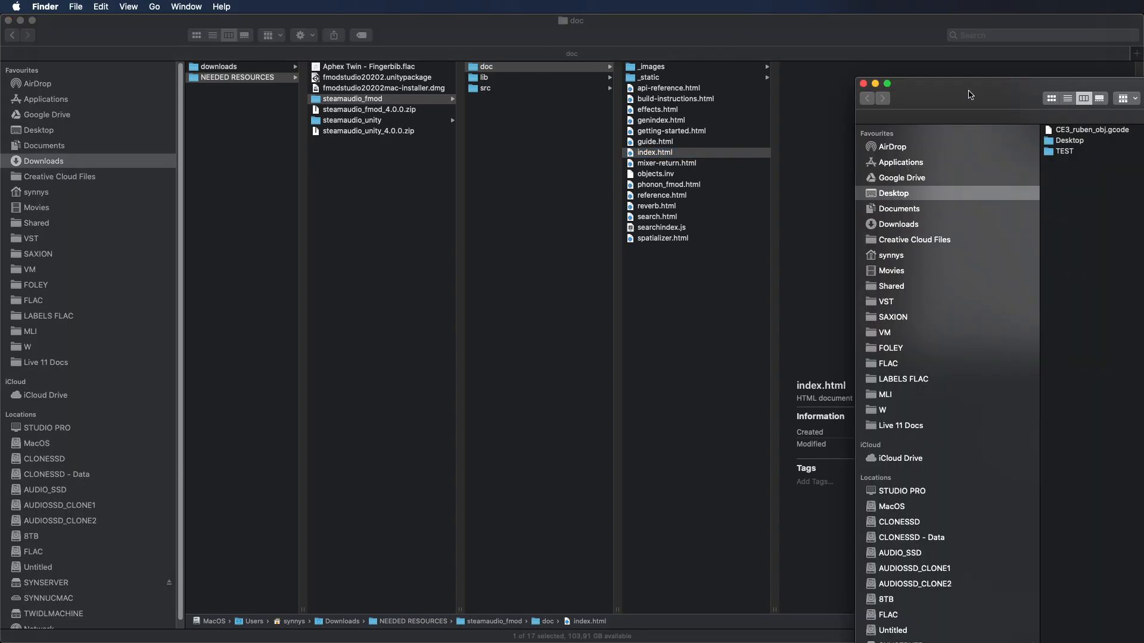
{"action": "double_click", "coordinate": [970, 96]}
{"action": "mouse_move", "coordinate": [1143, 37]}
{"action": "left_mouse_down"}
{"action": "mouse_move", "coordinate": [1115, 37]}
{"action": "mouse_move", "coordinate": [1142, 14]}
{"action": "left_mouse_up"}
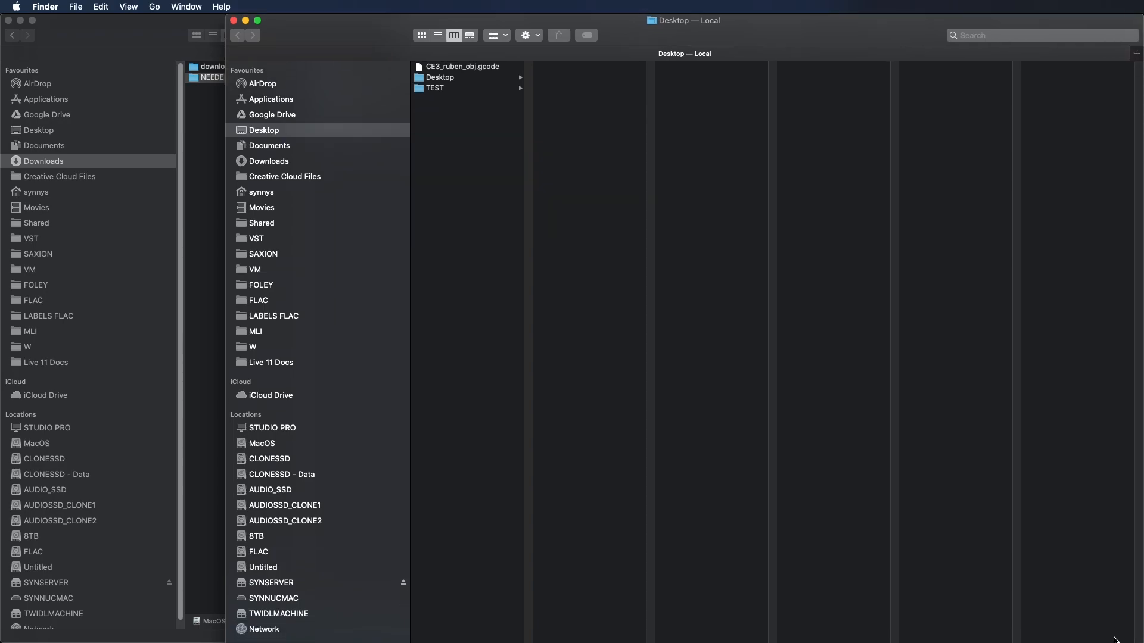
{"action": "left_click_drag", "start_coordinate": [1143, 642], "coordinate": [1139, 640]}
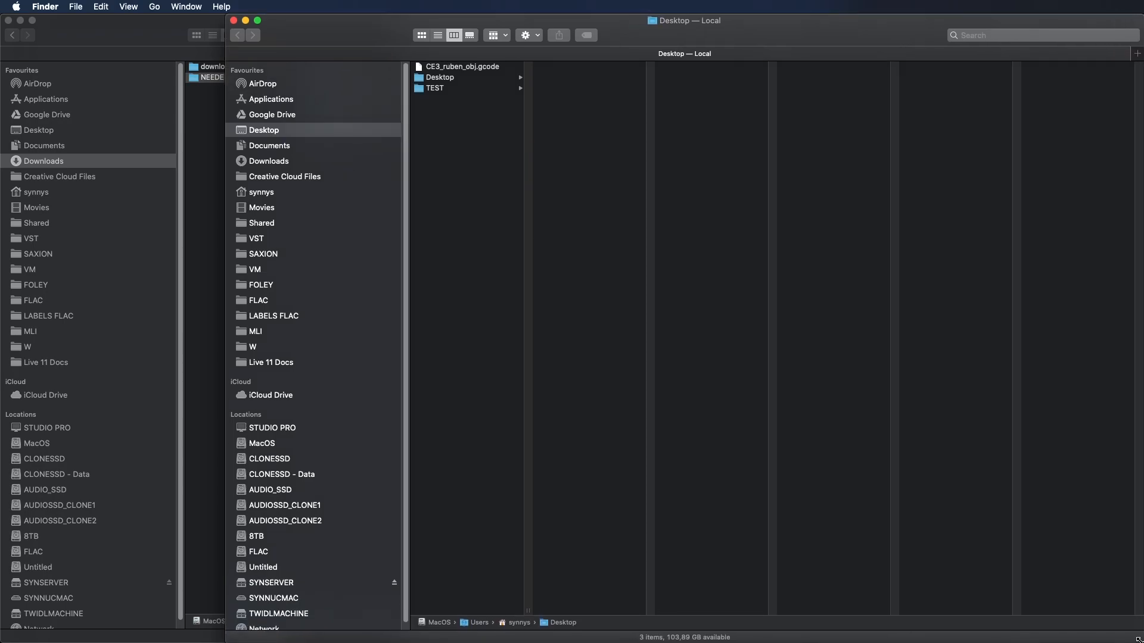
{"action": "left_click_drag", "start_coordinate": [231, 638], "coordinate": [596, 633]}
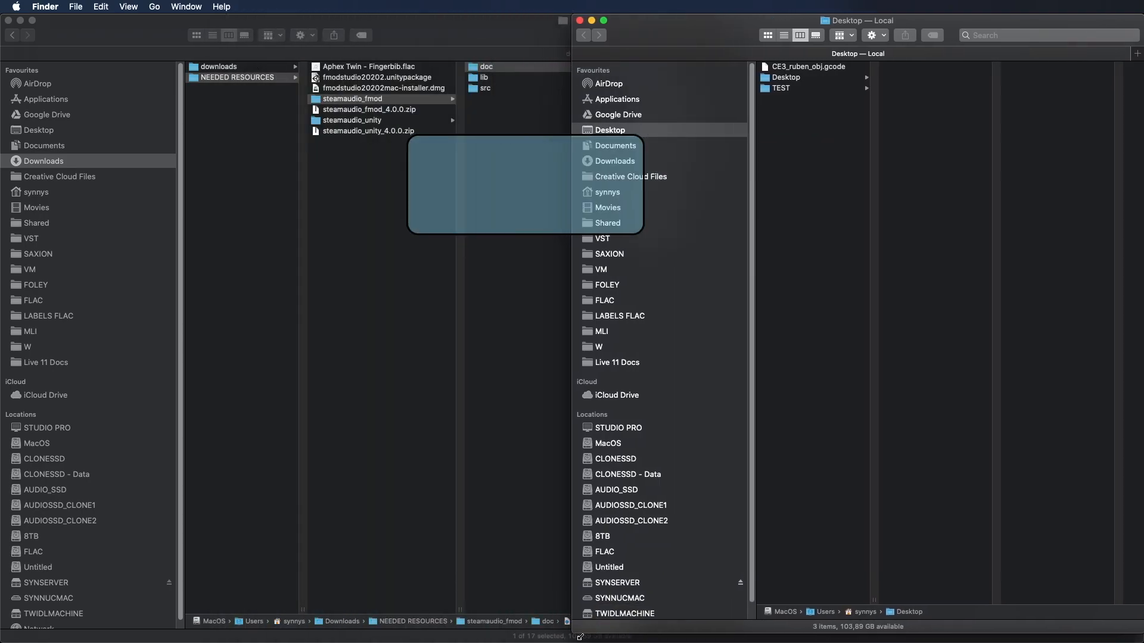
Step: Open the Plugins folder of test_fmod inside the Desktop's TEST/FMOD_PROJECT folder in the second Finder window
{"action": "left_click", "coordinate": [812, 90]}
{"action": "left_click", "coordinate": [947, 99]}
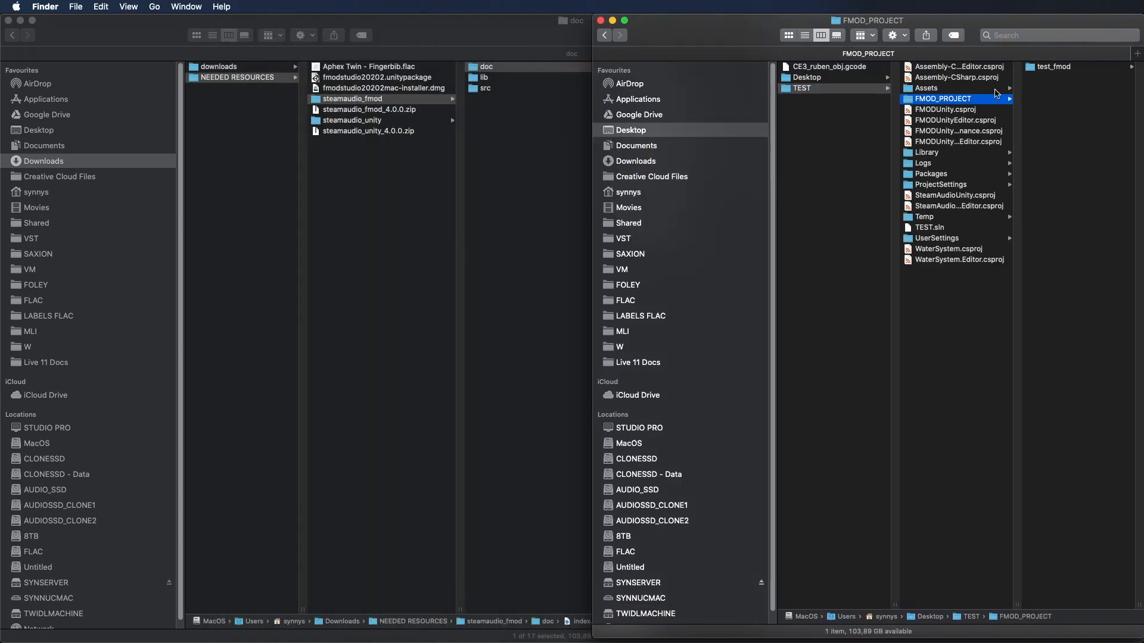
{"action": "left_click", "coordinate": [1077, 70]}
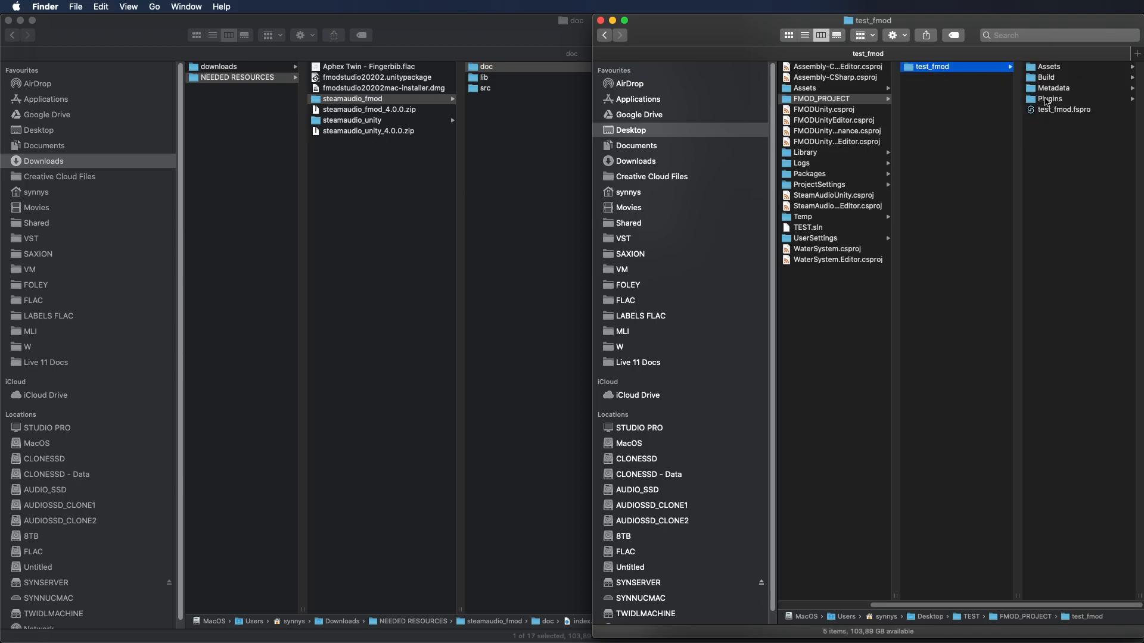
{"action": "left_click", "coordinate": [1047, 100]}
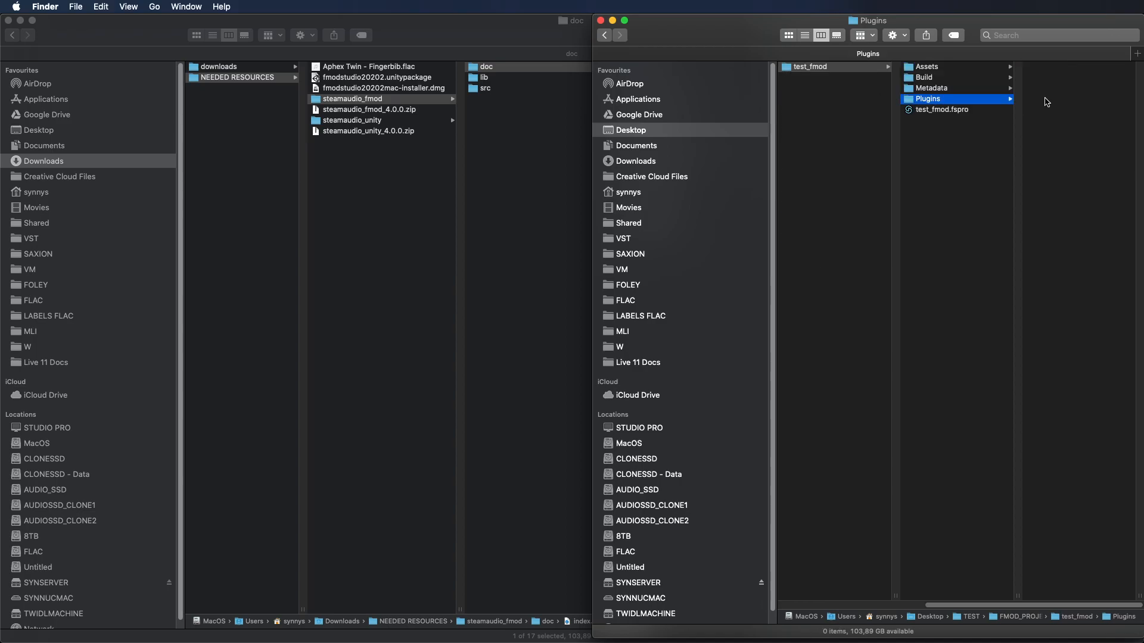
Step: Copy phonon_fmod.plugin.js from the steamaudio_fmod src folder into the Plugins folder of test_fmod
{"action": "left_click", "coordinate": [497, 34]}
{"action": "left_click_drag", "start_coordinate": [1141, 21], "coordinate": [585, 31]}
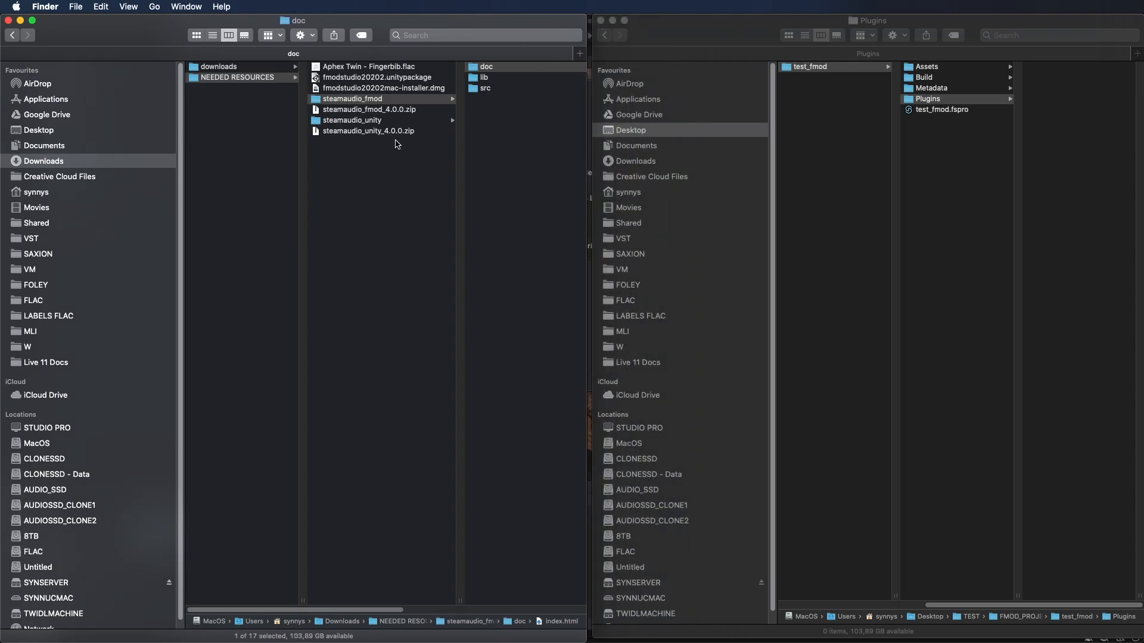
{"action": "left_click", "coordinate": [242, 88]}
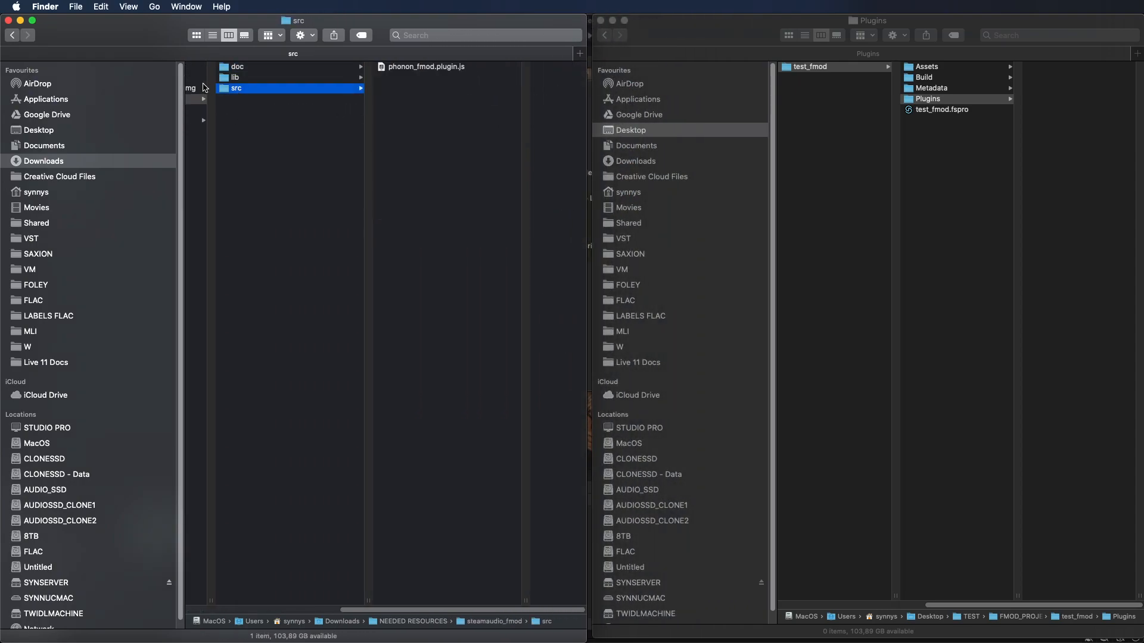
{"action": "left_click", "coordinate": [406, 68]}
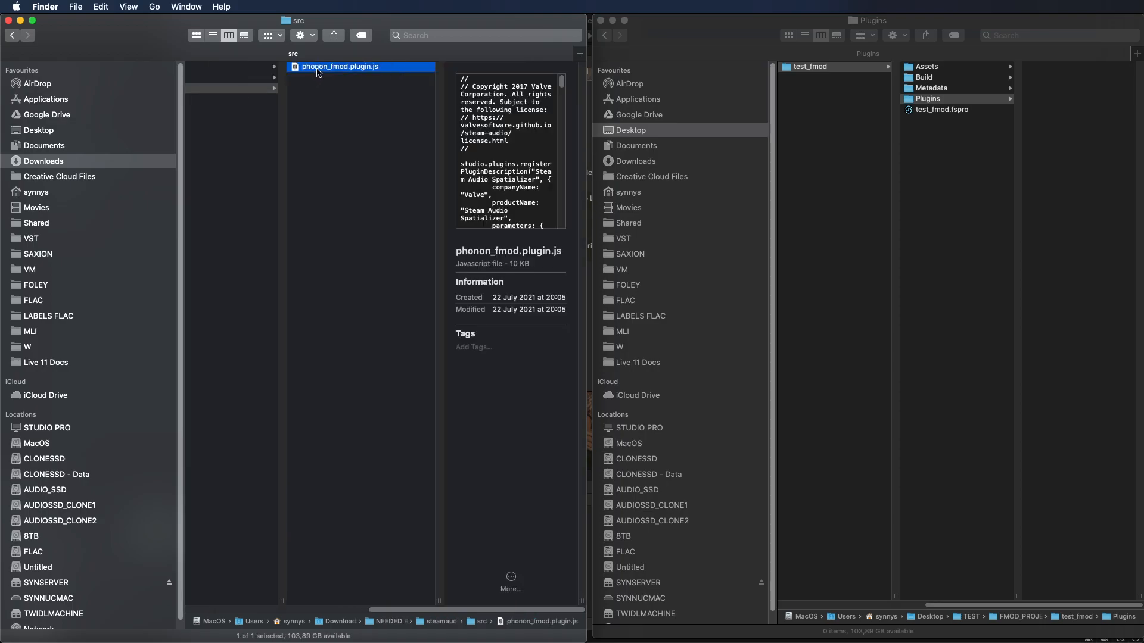
{"action": "left_click_drag", "start_coordinate": [326, 70], "coordinate": [1071, 110]}
Step: Copy libphonon_fmod.dylib and phonon.bundle from the steamaudio_fmod lib/osx folder into the Plugins folder of test_fmod
{"action": "scroll", "coordinate": [405, 126], "scroll_direction": "left", "scroll_amount": 5}
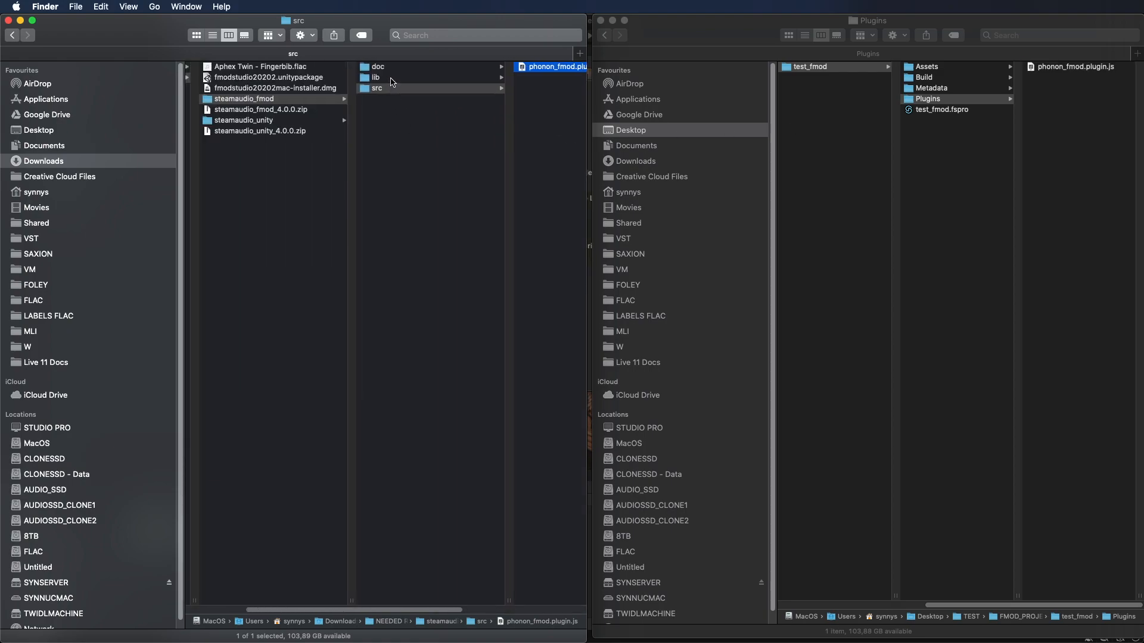
{"action": "left_click", "coordinate": [391, 78]}
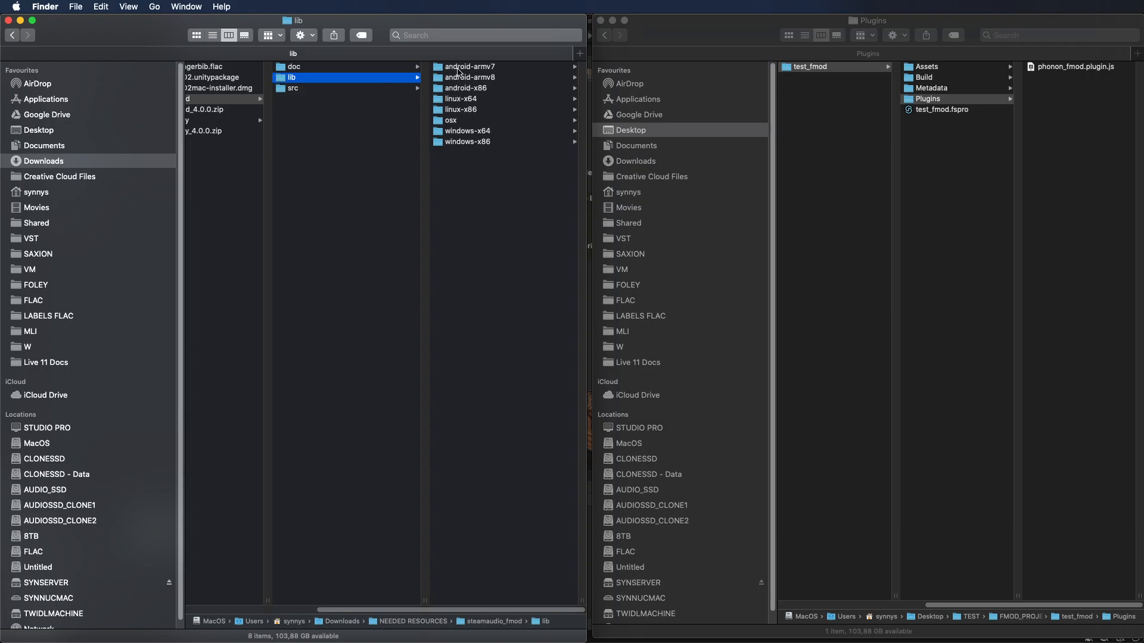
{"action": "left_click", "coordinate": [457, 121]}
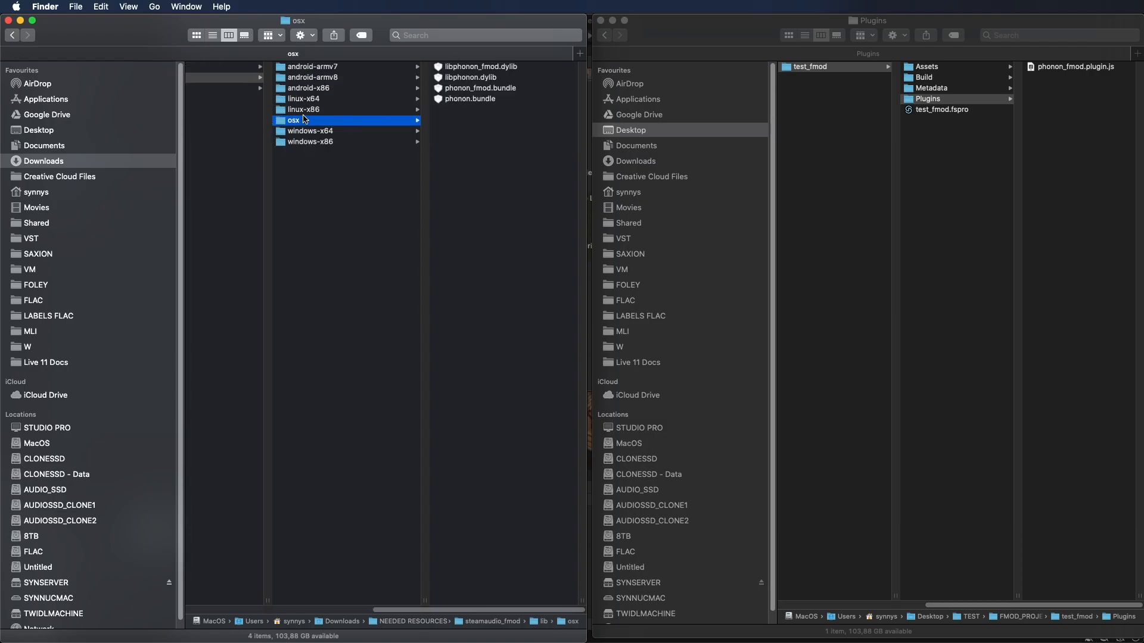
{"action": "left_click", "coordinate": [305, 131]}
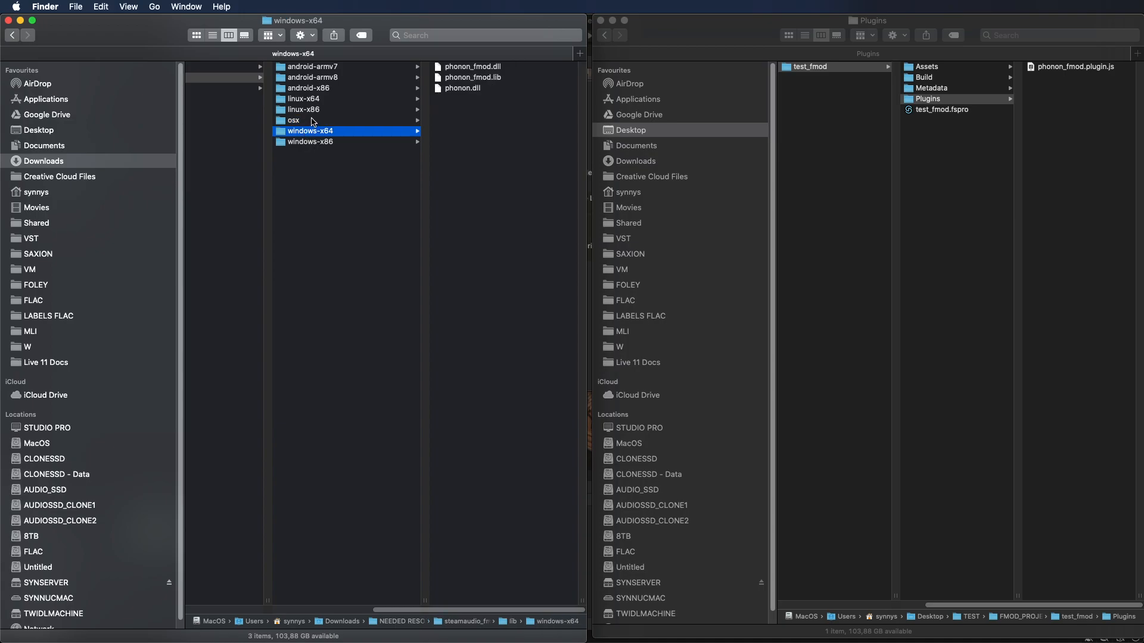
{"action": "left_click", "coordinate": [309, 120]}
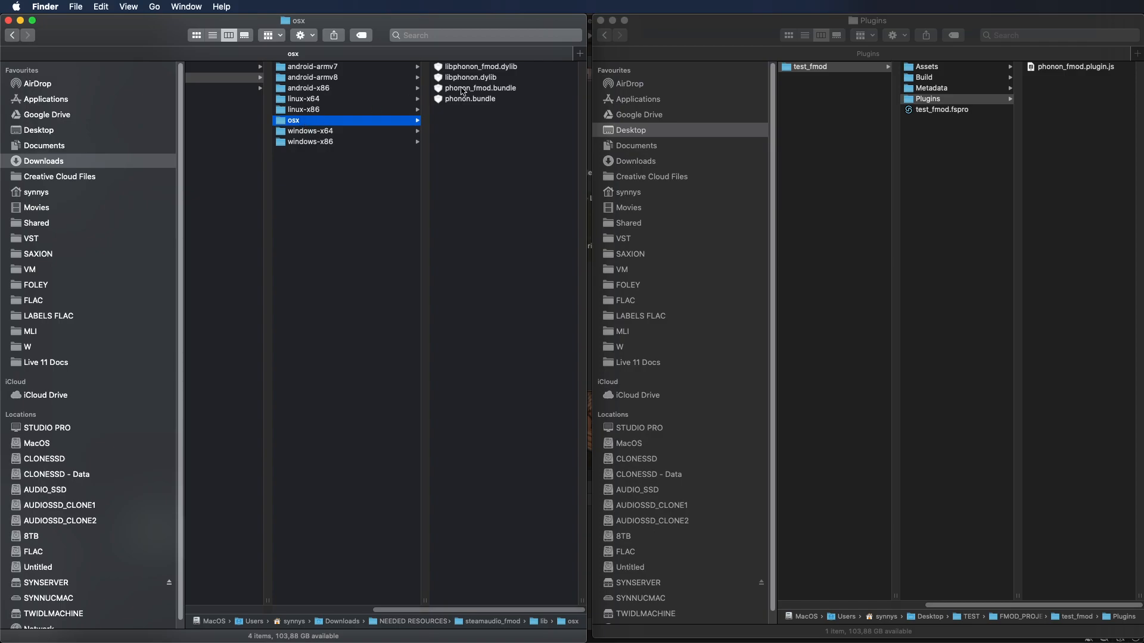
{"action": "key", "text": "super+Tab"}
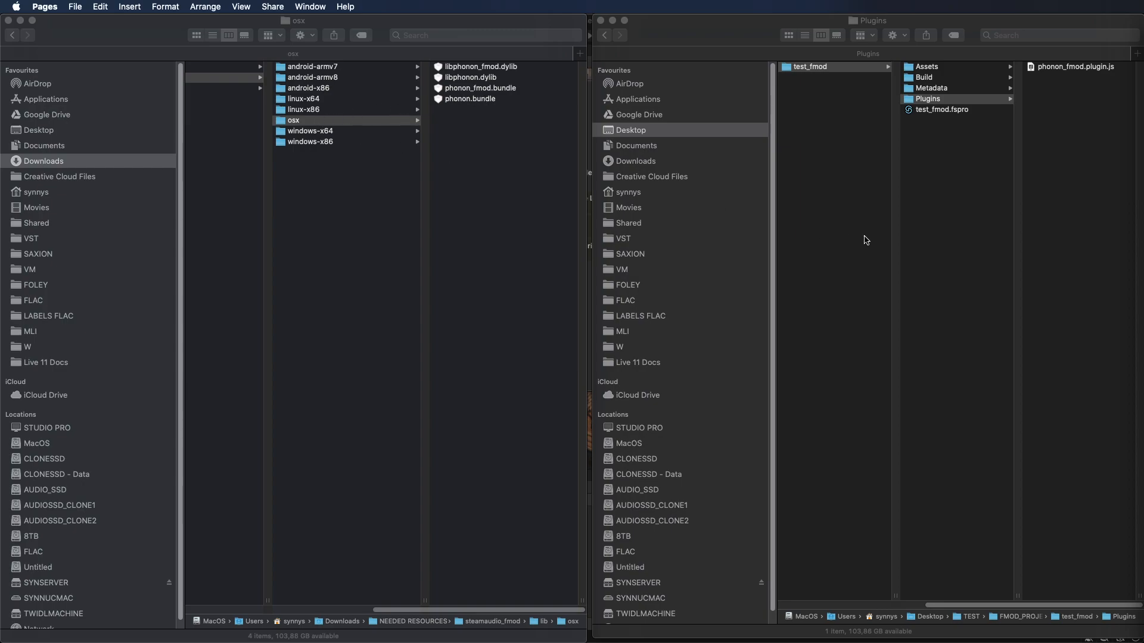
{"action": "left_click", "coordinate": [479, 105]}
{"action": "left_click", "coordinate": [465, 102]}
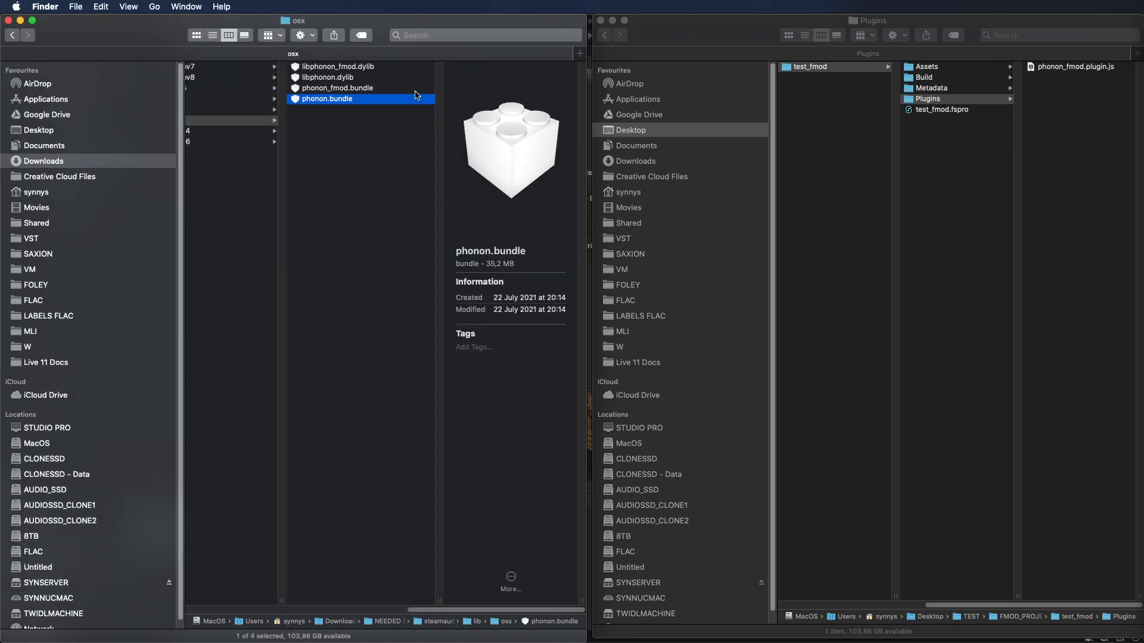
{"action": "left_click", "coordinate": [338, 67], "text": "super"}
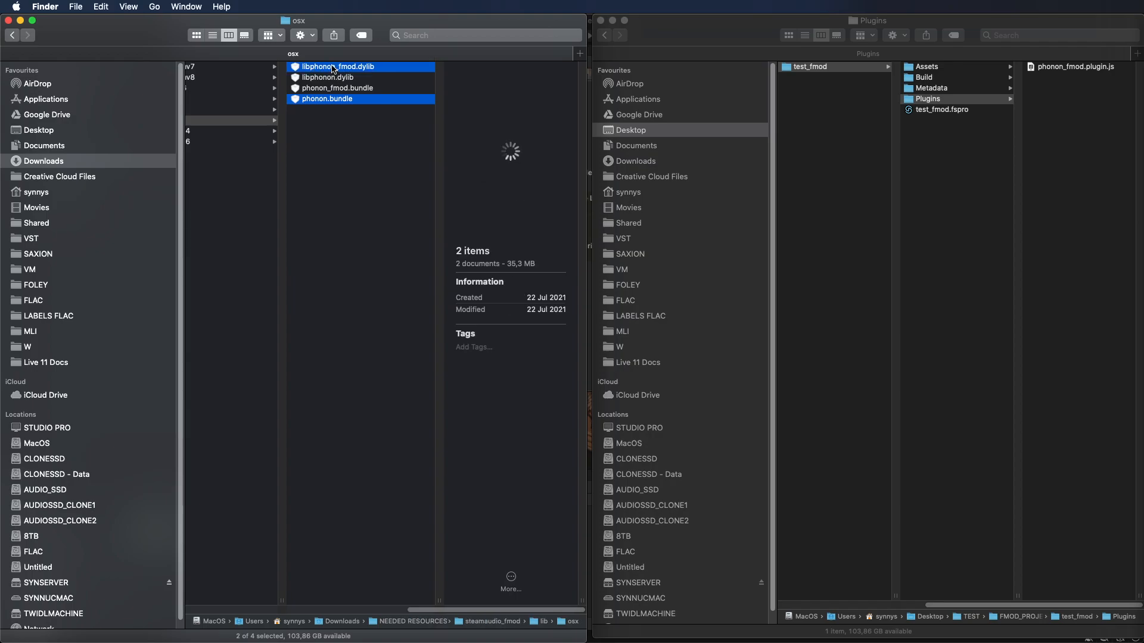
{"action": "left_click_drag", "start_coordinate": [333, 69], "coordinate": [1074, 128]}
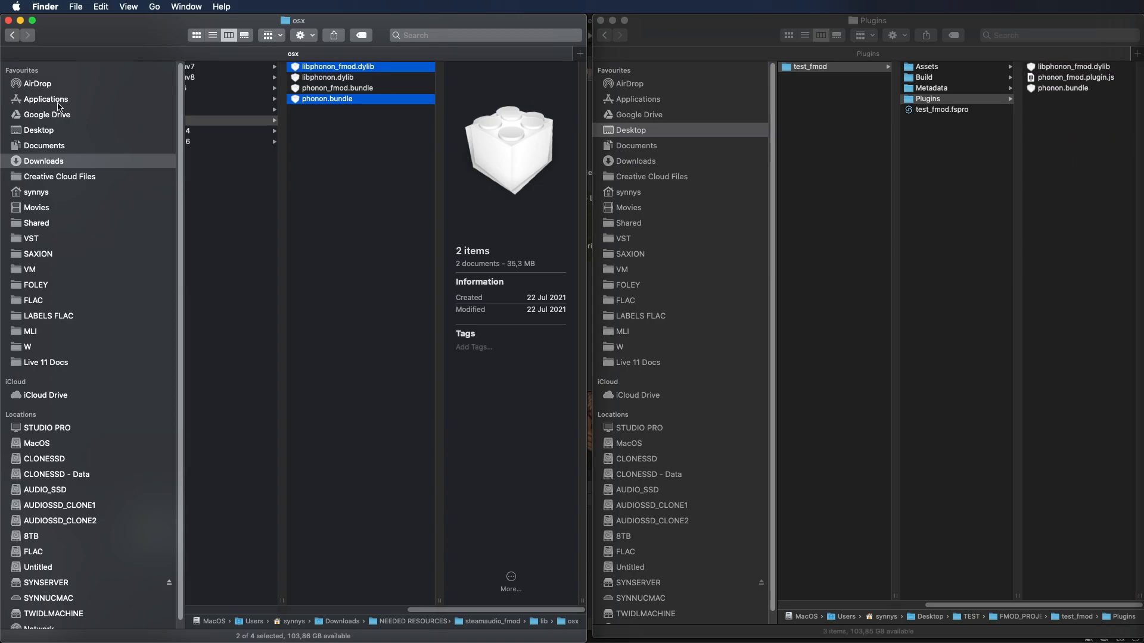
Step: Open the steamaudio_fmod lib/windows-x64 folder and select phonon.dll and phonon_fmod.dll as the Windows plugin files
{"action": "scroll", "coordinate": [410, 121], "scroll_direction": "left", "scroll_amount": 5}
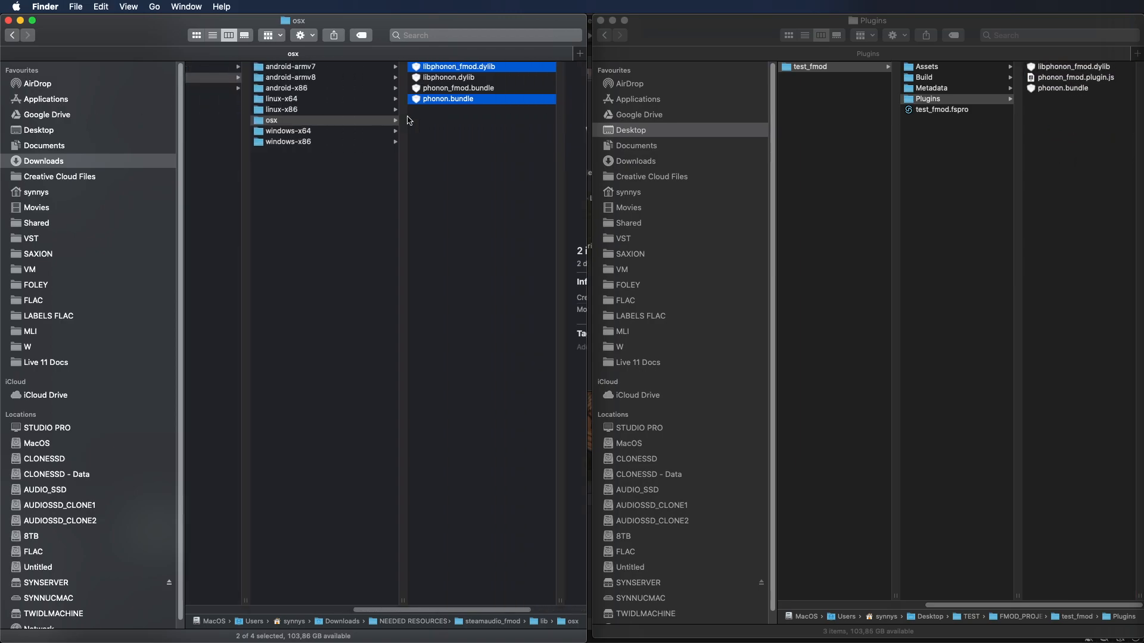
{"action": "left_click", "coordinate": [335, 131]}
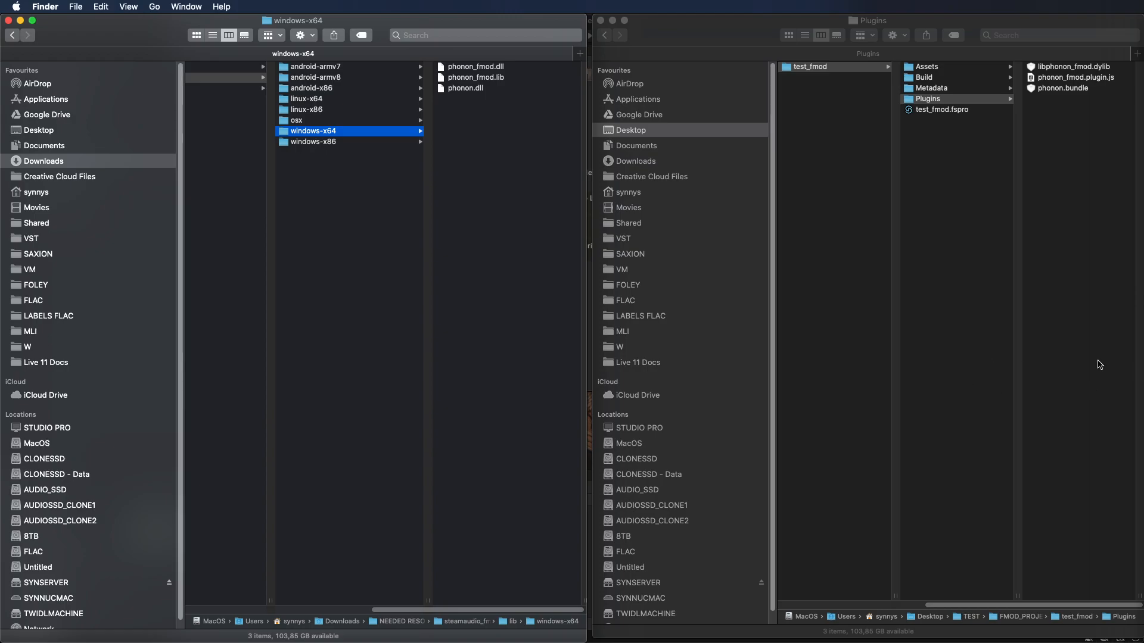
{"action": "left_click", "coordinate": [478, 78]}
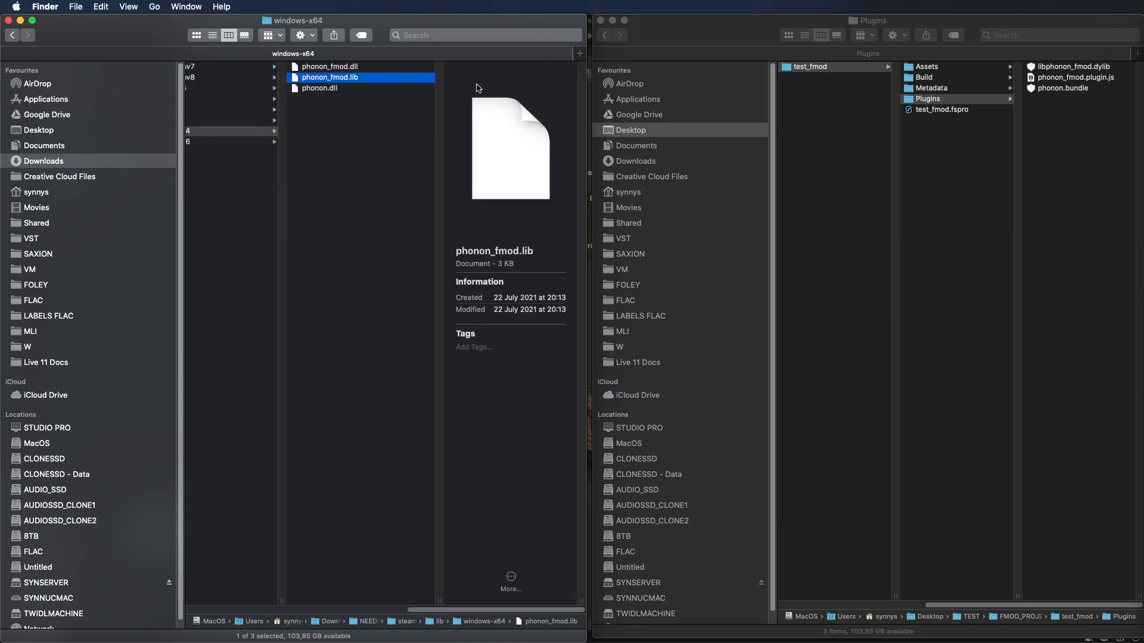
{"action": "left_click", "coordinate": [326, 88]}
{"action": "left_click", "coordinate": [345, 66], "text": "super"}
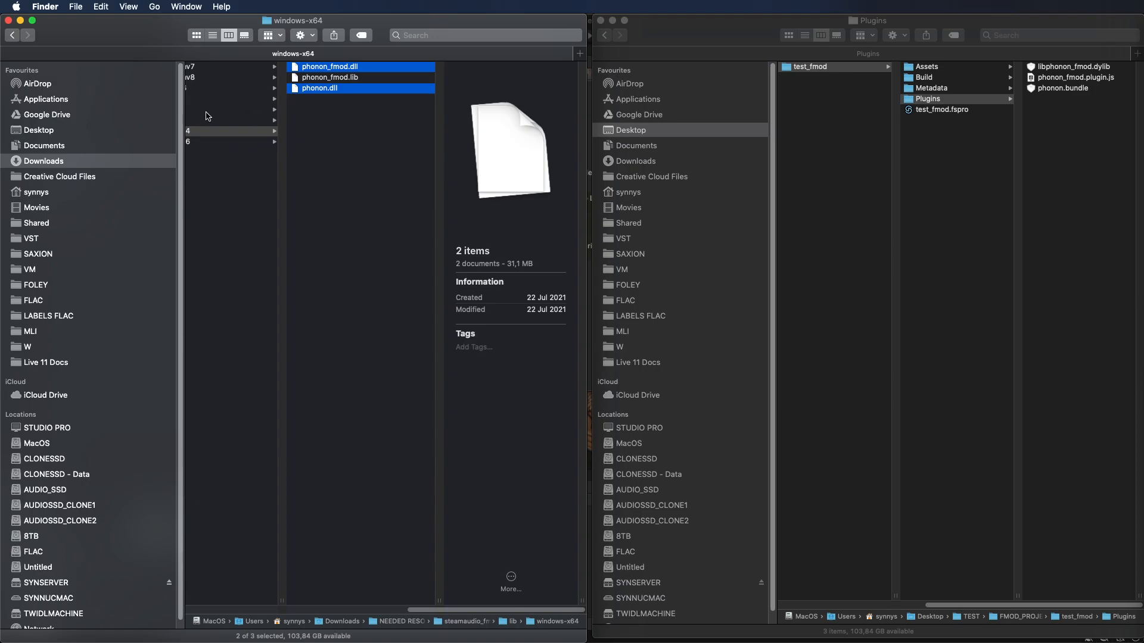
Step: Close both Finder windows, return to Unity and reposition the FMOD Setup Wizard over the Scene view
{"action": "left_click", "coordinate": [9, 21]}
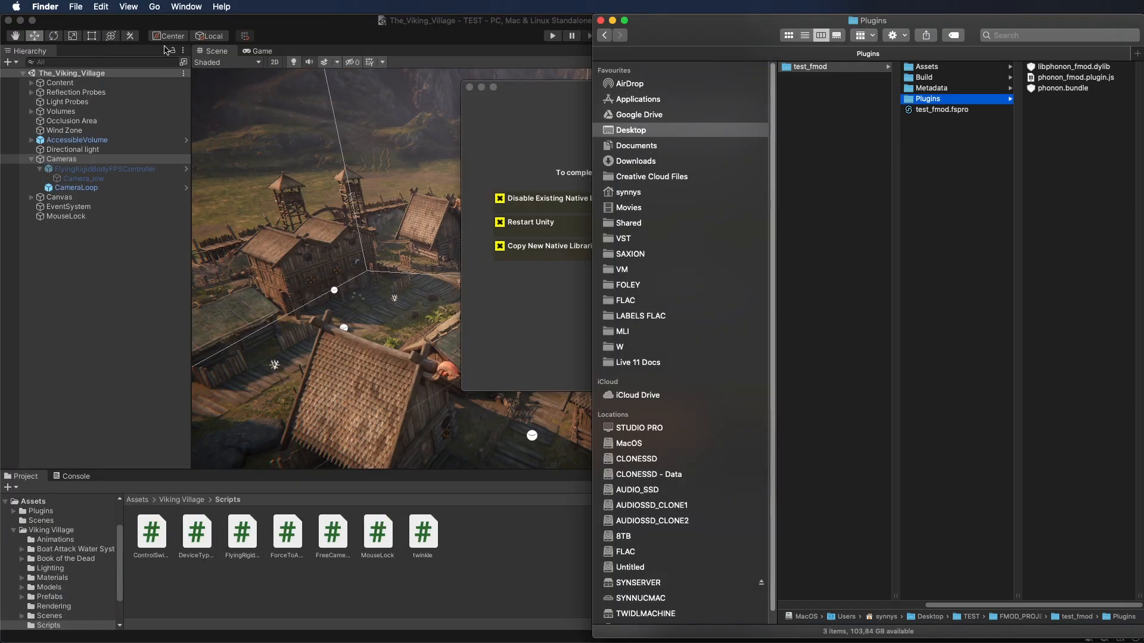
{"action": "left_click", "coordinate": [601, 21]}
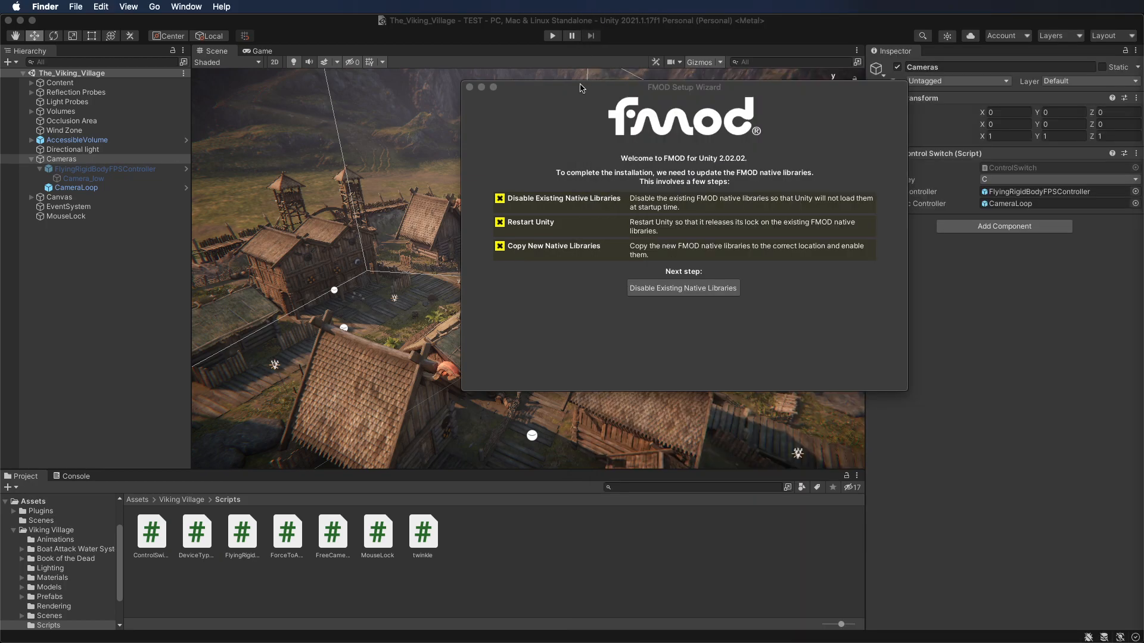
{"action": "left_click", "coordinate": [605, 100]}
{"action": "left_click_drag", "start_coordinate": [600, 91], "coordinate": [511, 90]}
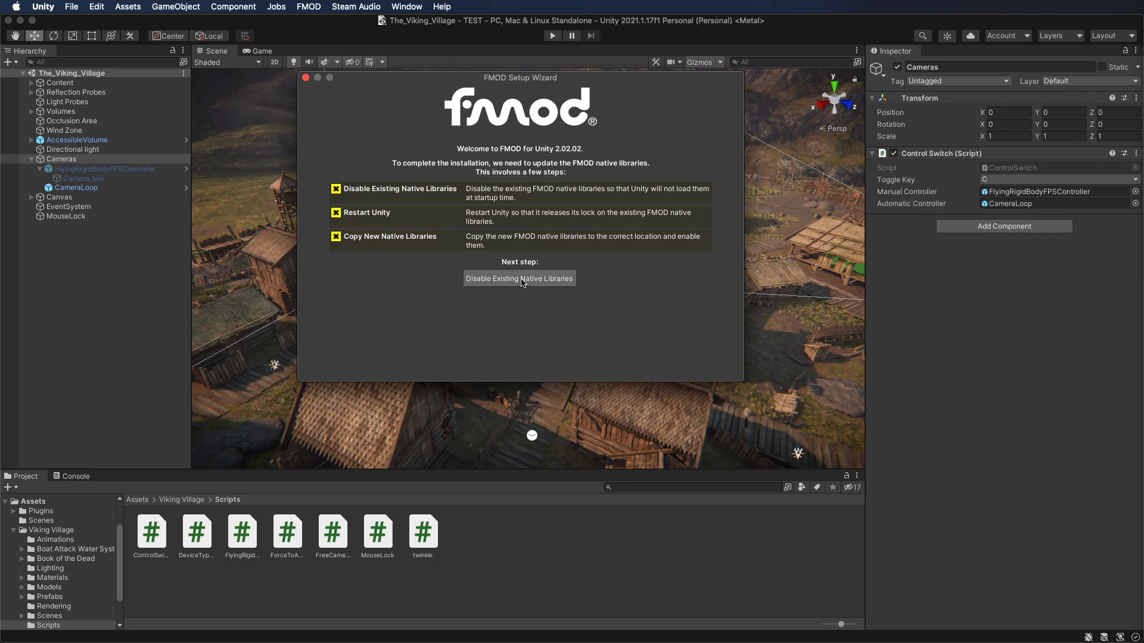
Step: Update the FMOD native libraries by disabling the existing ones, restarting Unity and copying the new ones
{"action": "left_click", "coordinate": [523, 281]}
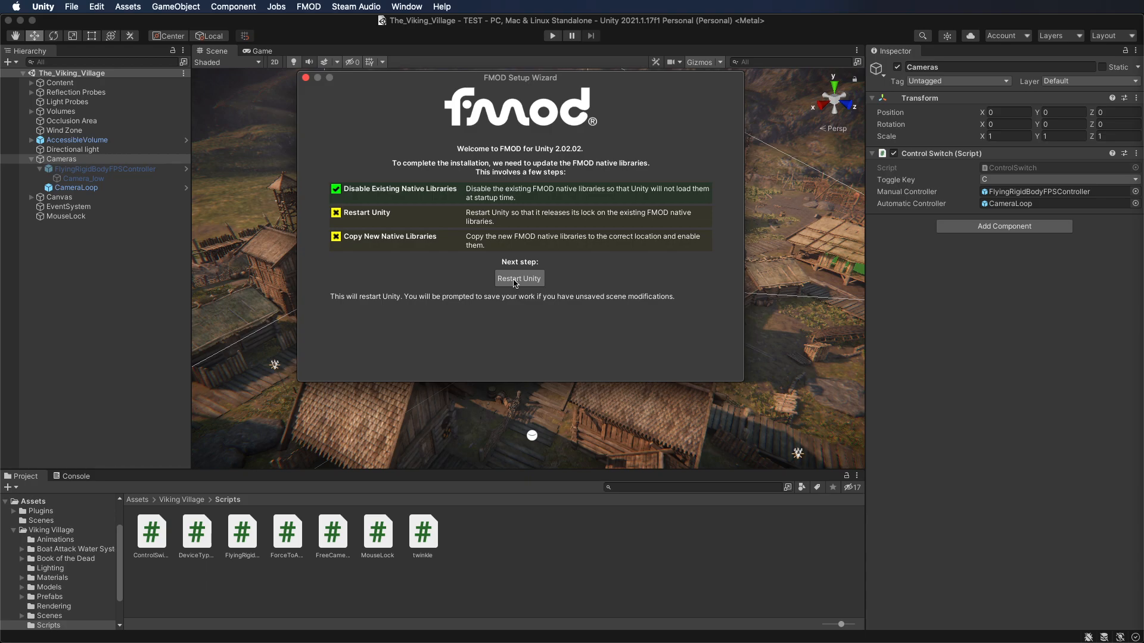
{"action": "left_click", "coordinate": [515, 280]}
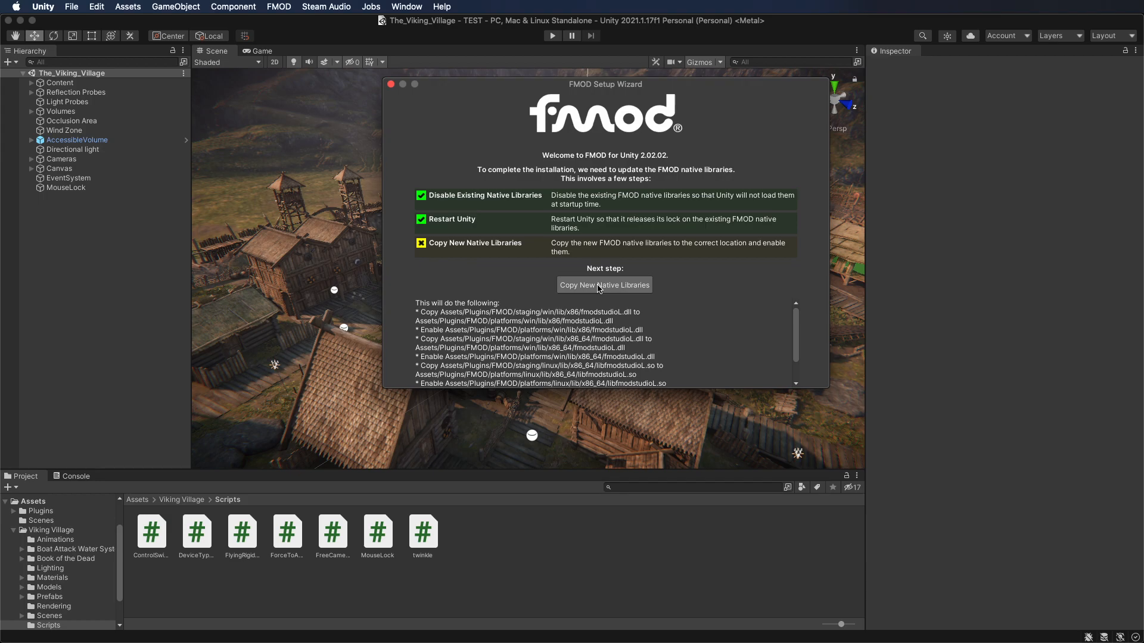
{"action": "left_click", "coordinate": [599, 286]}
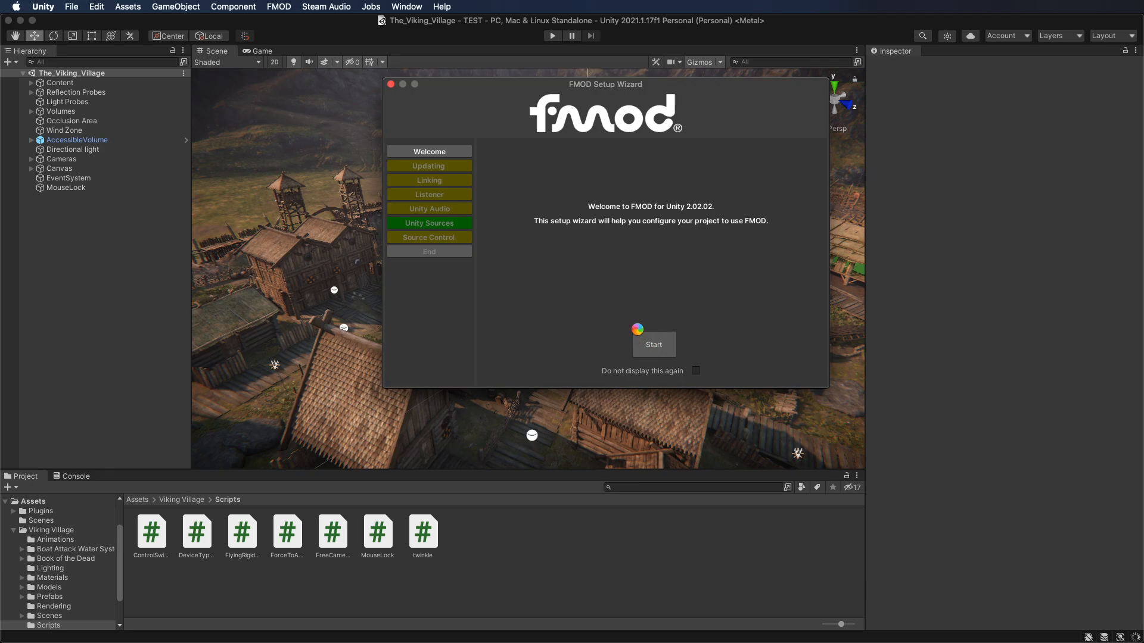
Step: Start the FMOD setup, scan the project for obsolete event references with Update Event References, and close the updater
{"action": "left_click_drag", "start_coordinate": [951, 276], "coordinate": [543, 266]}
{"action": "left_click", "coordinate": [648, 528]}
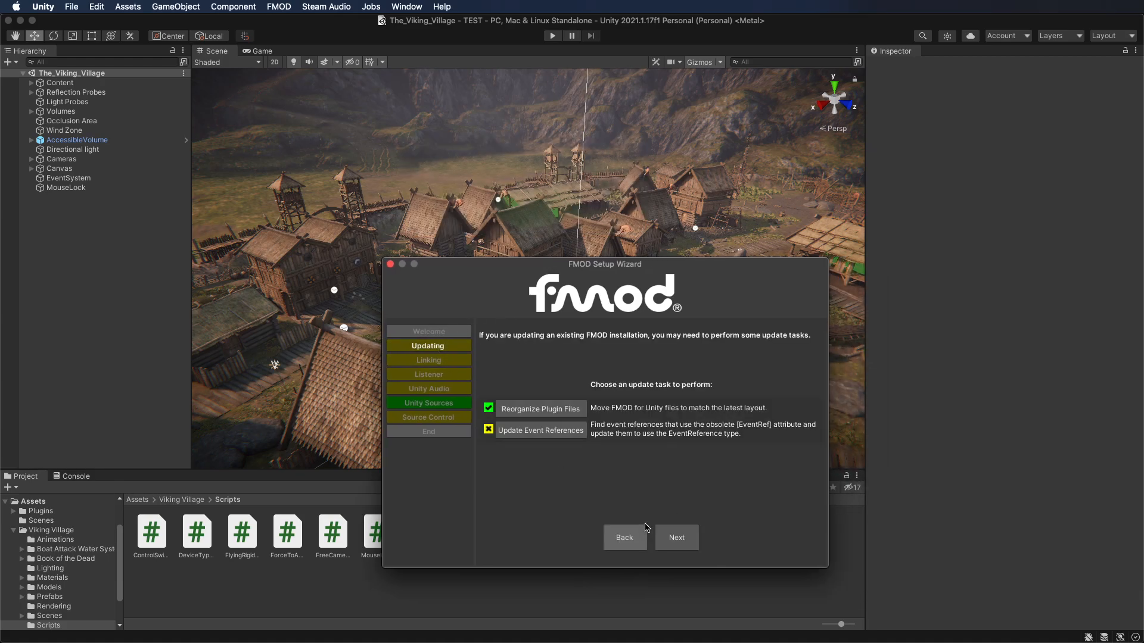
{"action": "left_click", "coordinate": [514, 433]}
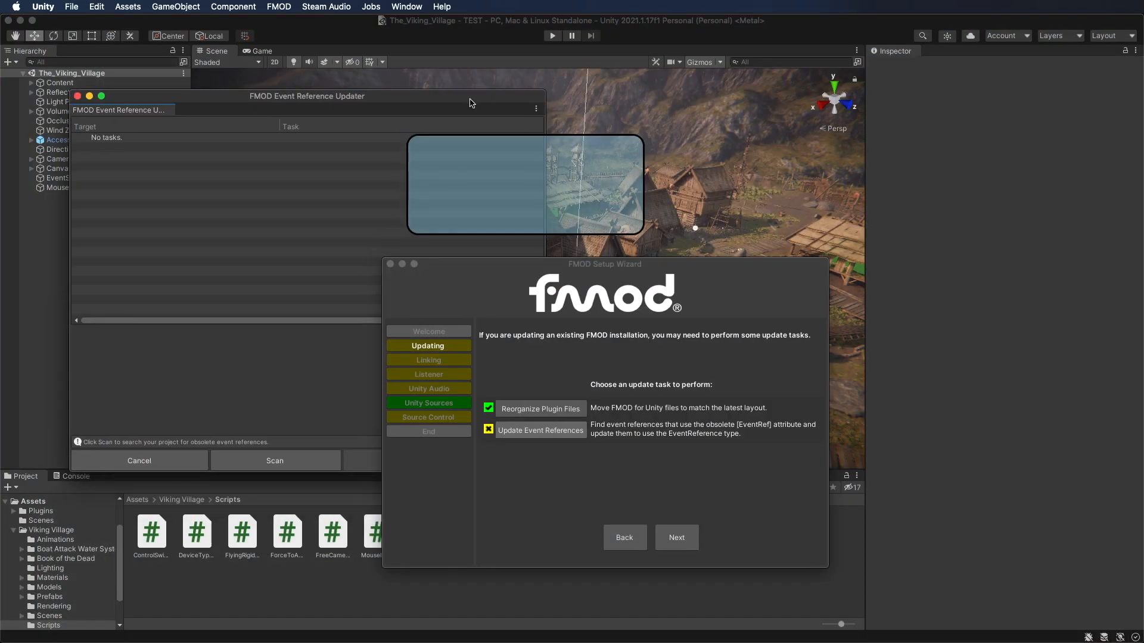
{"action": "left_click", "coordinate": [273, 463]}
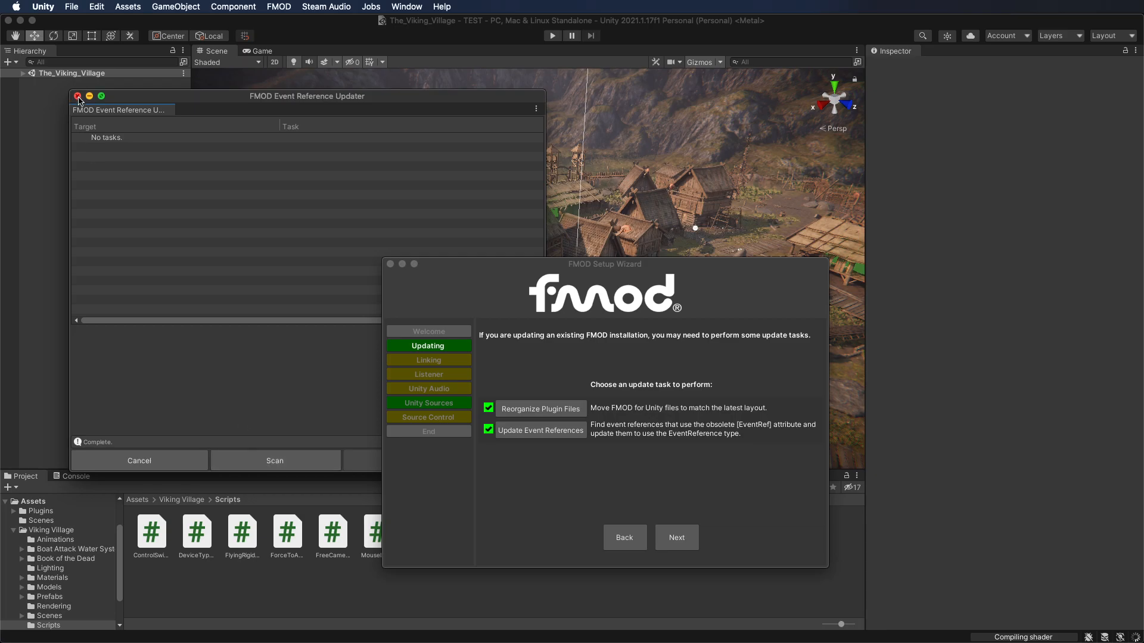
{"action": "mouse_move", "coordinate": [215, 96]}
{"action": "left_mouse_down"}
{"action": "mouse_move", "coordinate": [154, 52]}
{"action": "mouse_move", "coordinate": [206, 77]}
{"action": "left_mouse_up"}
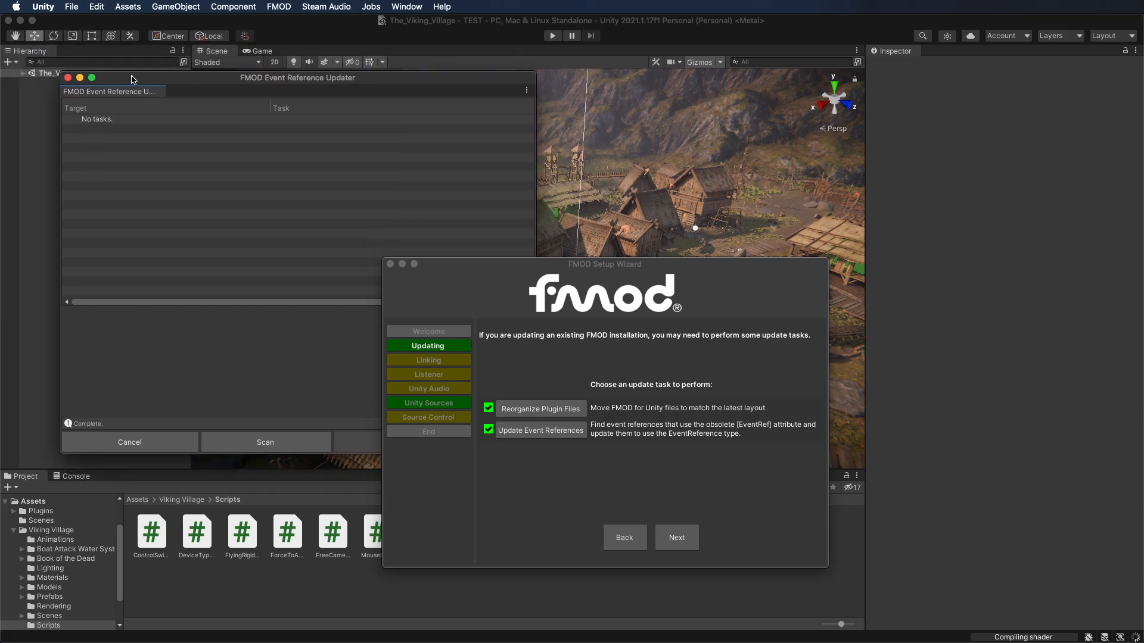
{"action": "left_click", "coordinate": [68, 78]}
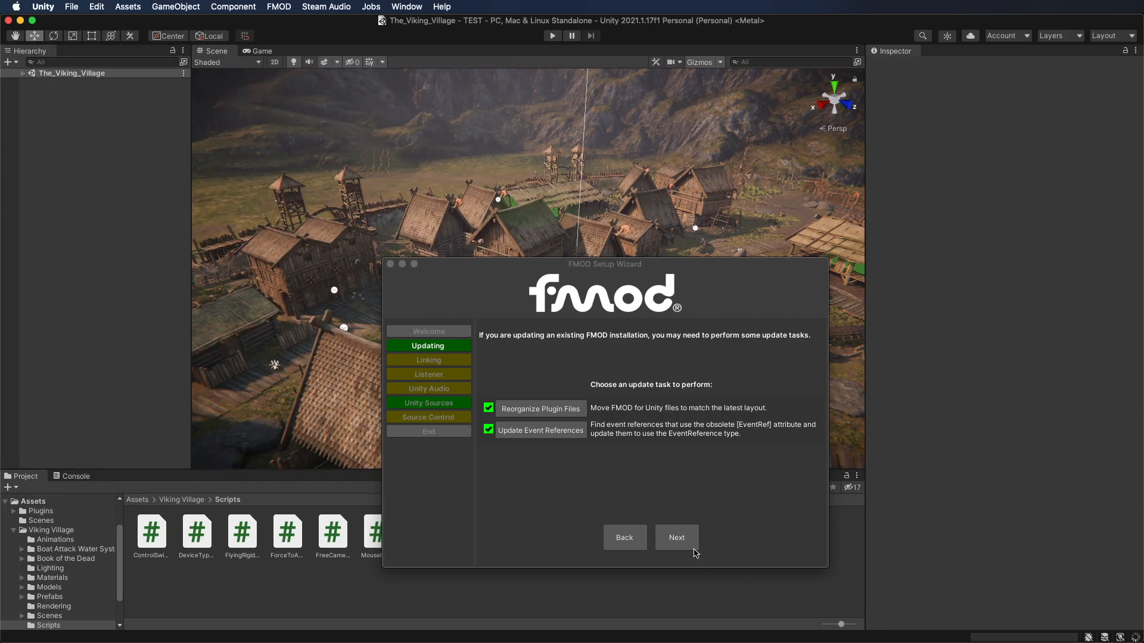
Step: Link the Unity project to the FMOD Studio project test_fmod.fspro in FMOD_PROJECT/test_fmod
{"action": "left_click", "coordinate": [676, 540]}
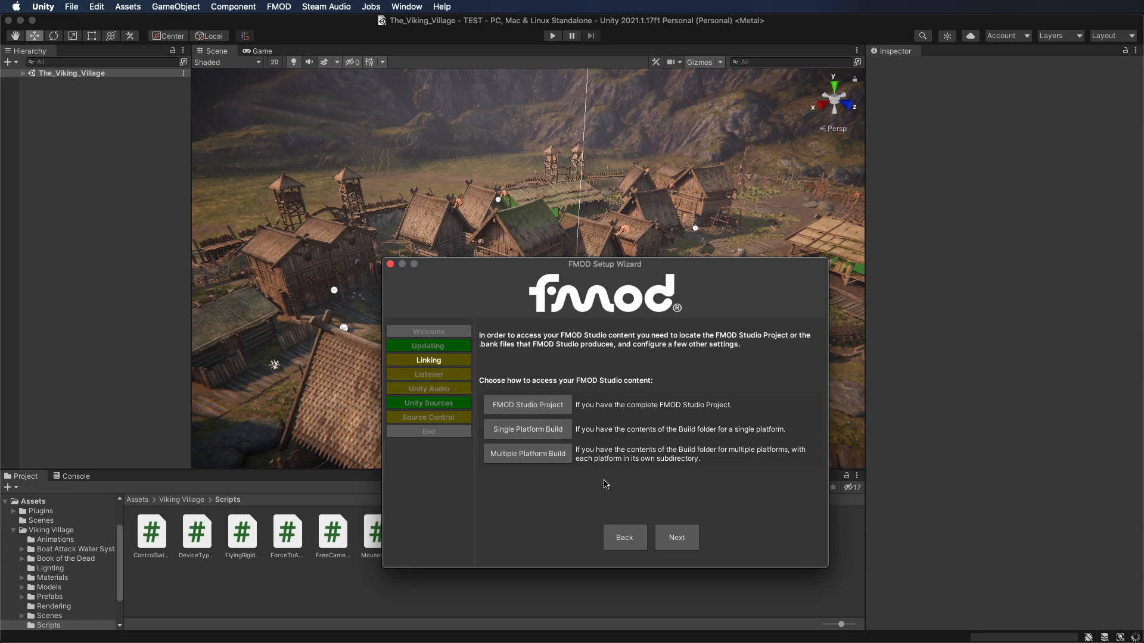
{"action": "left_click", "coordinate": [548, 403]}
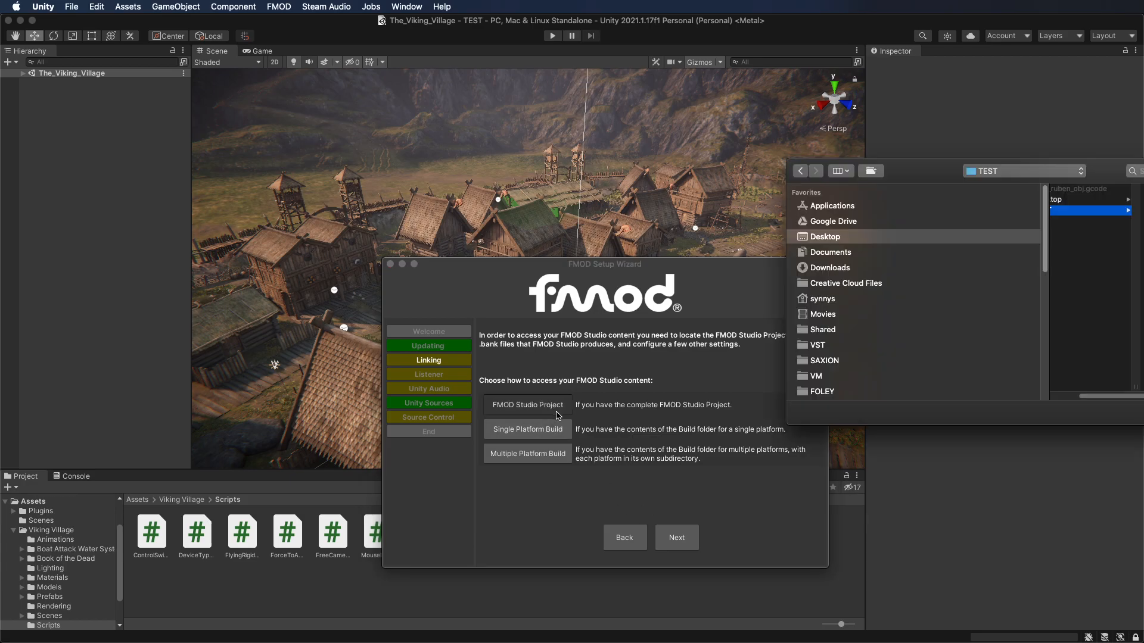
{"action": "left_click_drag", "start_coordinate": [935, 173], "coordinate": [482, 89]}
{"action": "left_click", "coordinate": [726, 141]}
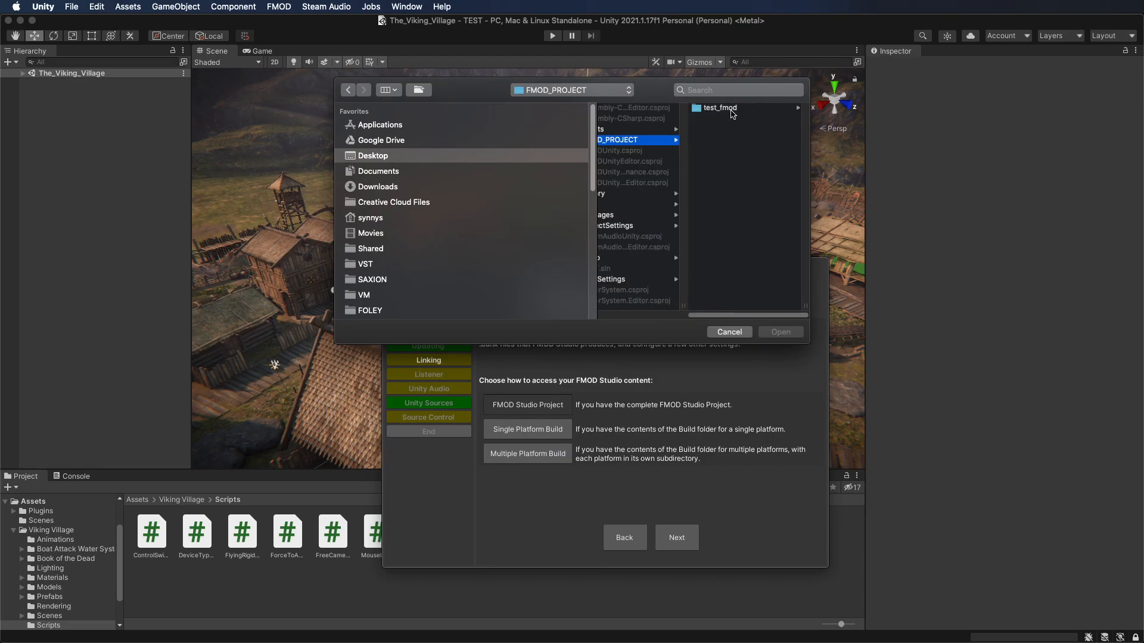
{"action": "left_click", "coordinate": [731, 110]}
{"action": "left_click", "coordinate": [721, 151]}
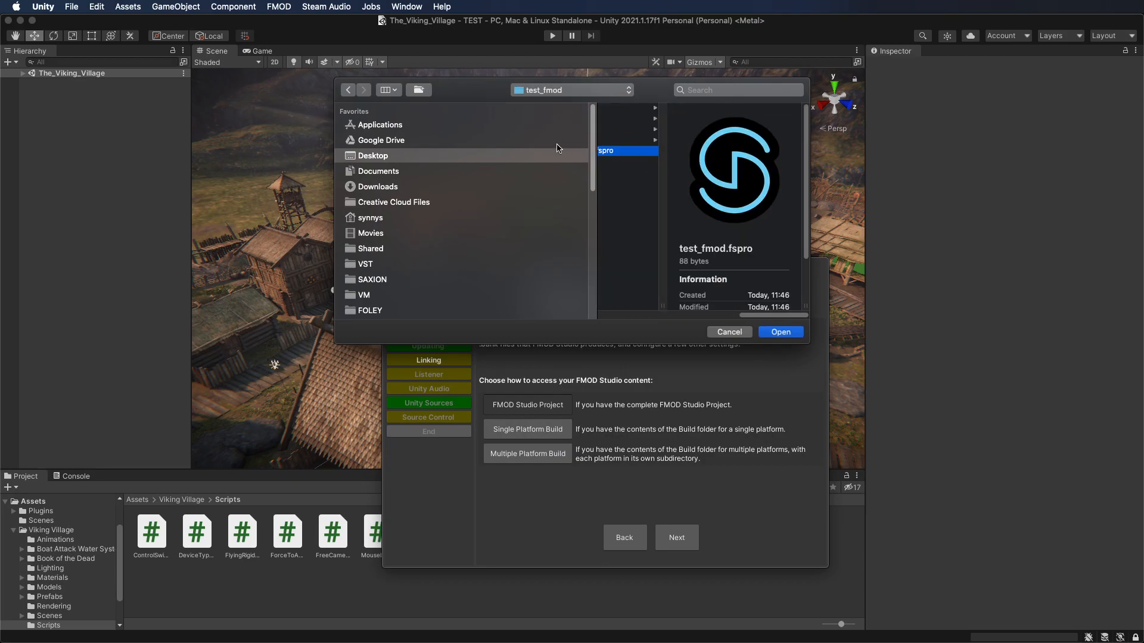
{"action": "left_click_drag", "start_coordinate": [806, 340], "coordinate": [1029, 370]}
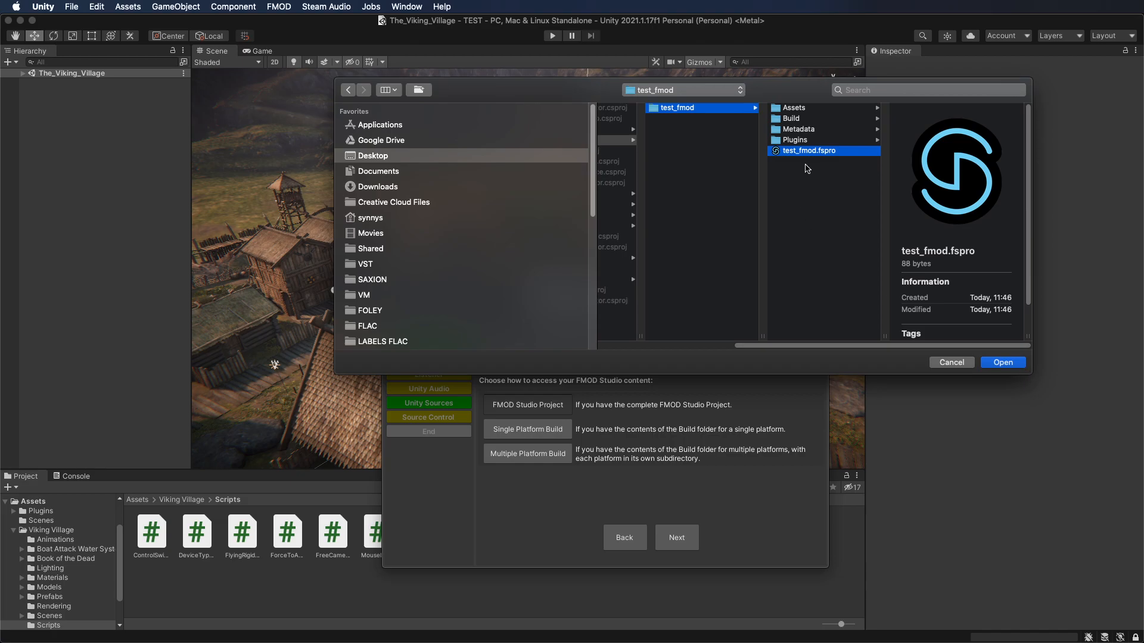
{"action": "scroll", "coordinate": [780, 152], "scroll_direction": "left", "scroll_amount": 5}
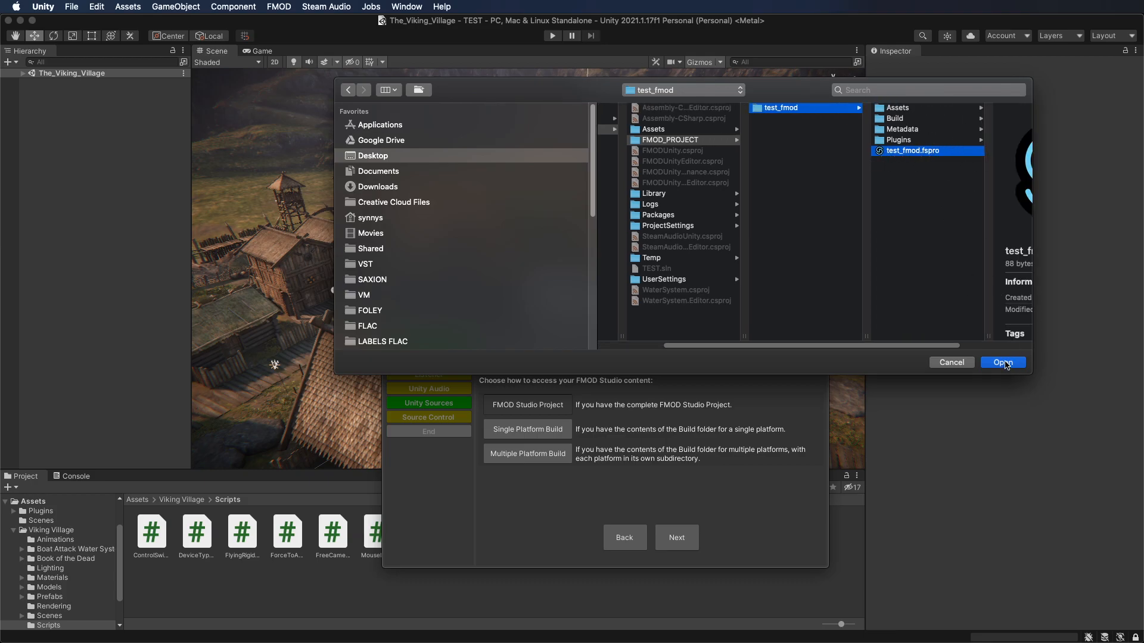
{"action": "left_click", "coordinate": [1007, 365]}
Step: Go on to the Listener stage and replace the Unity listeners with the FMOD Audio Listener
{"action": "left_click", "coordinate": [675, 537]}
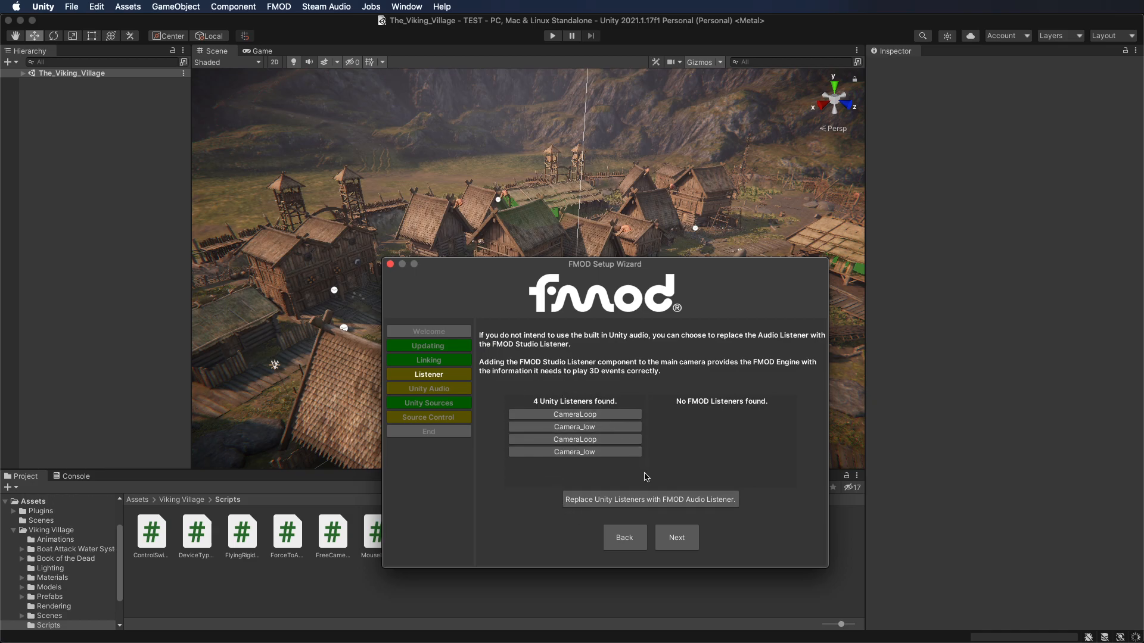
{"action": "left_click", "coordinate": [604, 507]}
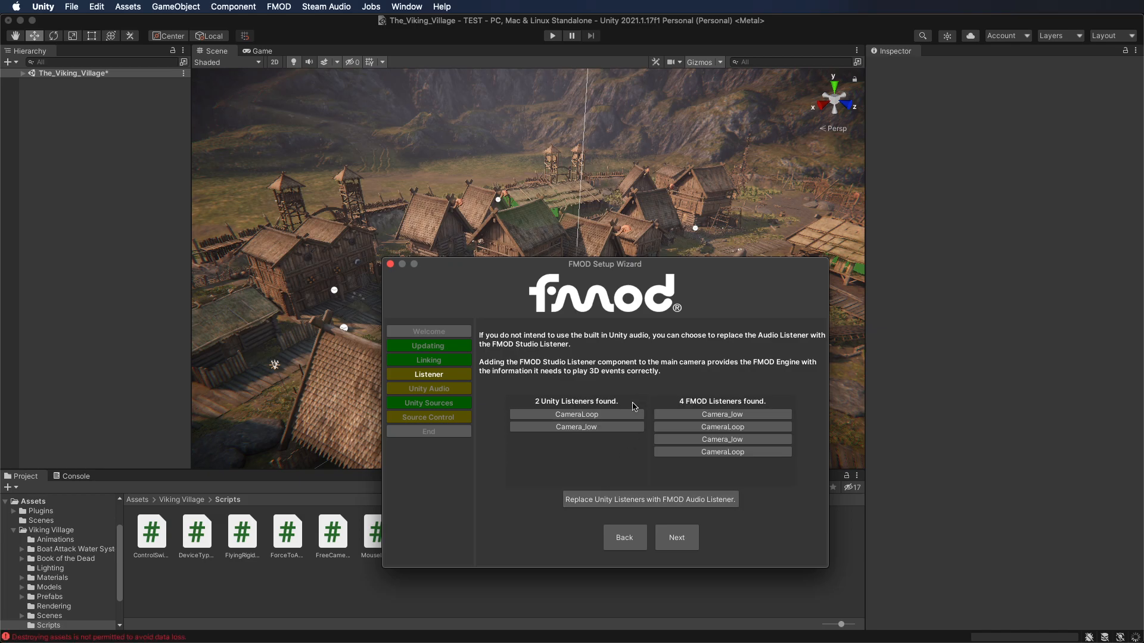
Step: Go on to the wizard's Unity Audio stage, inspect the Disable Unity Audio option in the project's Audio settings, and close the settings
{"action": "left_click", "coordinate": [676, 539]}
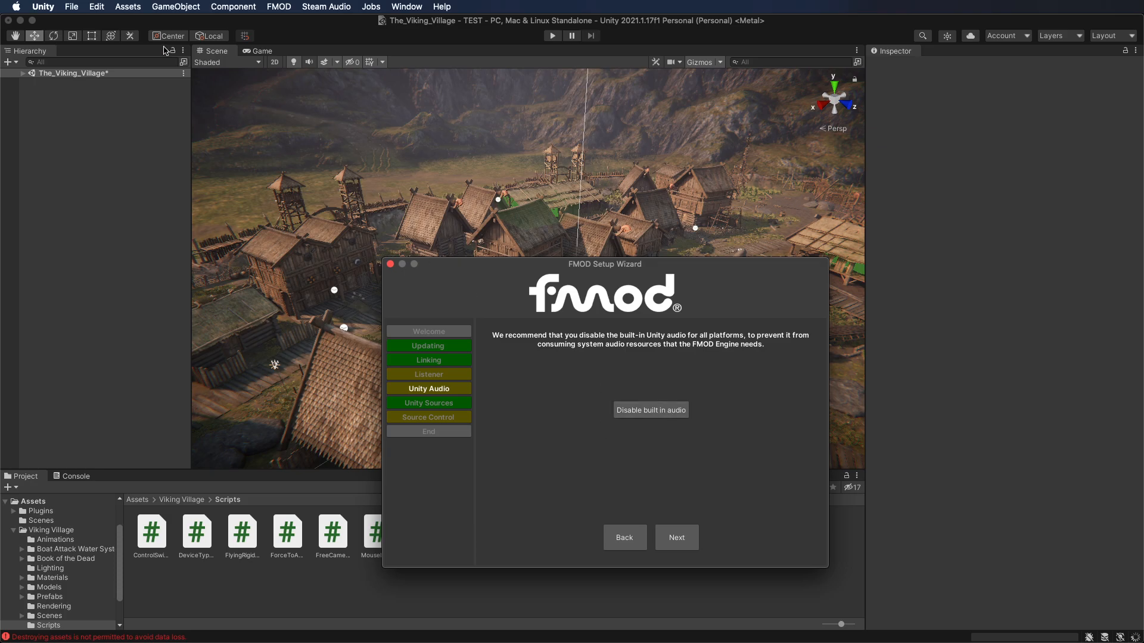
{"action": "left_click", "coordinate": [98, 7]}
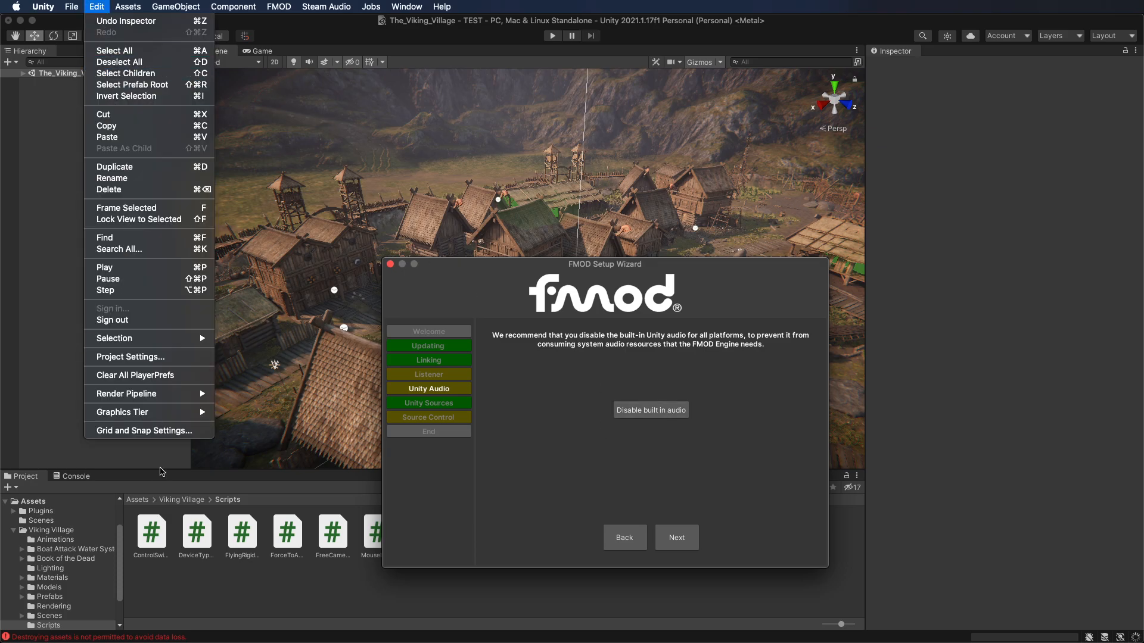
{"action": "left_click", "coordinate": [106, 356]}
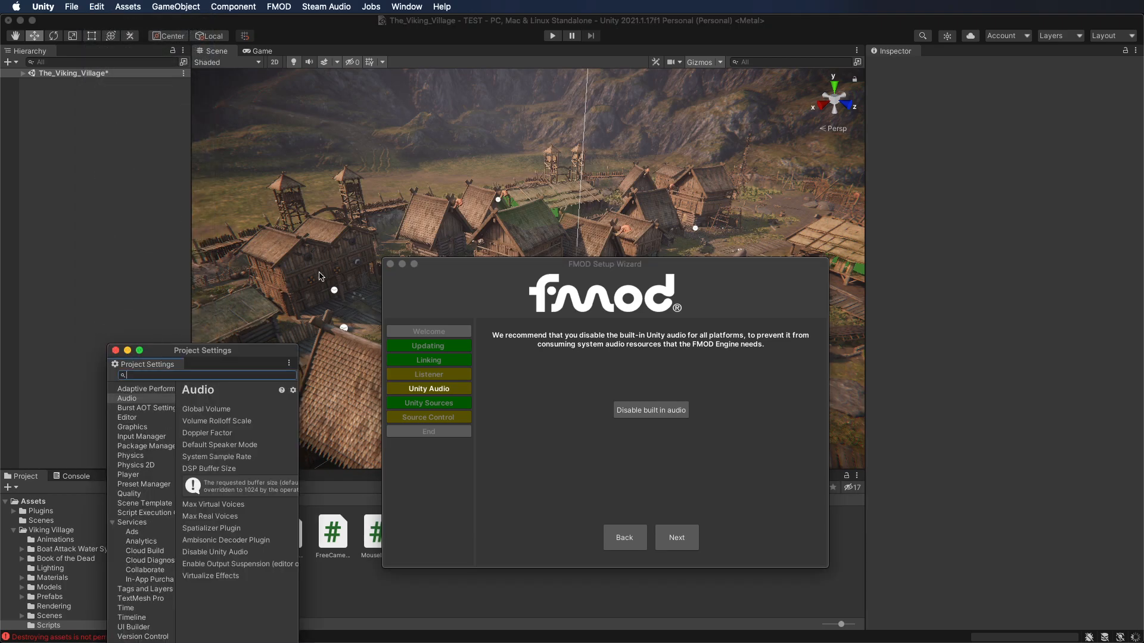
{"action": "left_click_drag", "start_coordinate": [172, 354], "coordinate": [188, 170]}
{"action": "left_click", "coordinate": [148, 215]}
{"action": "left_click_drag", "start_coordinate": [314, 512], "coordinate": [493, 555]}
{"action": "left_click_drag", "start_coordinate": [271, 162], "coordinate": [147, 85]}
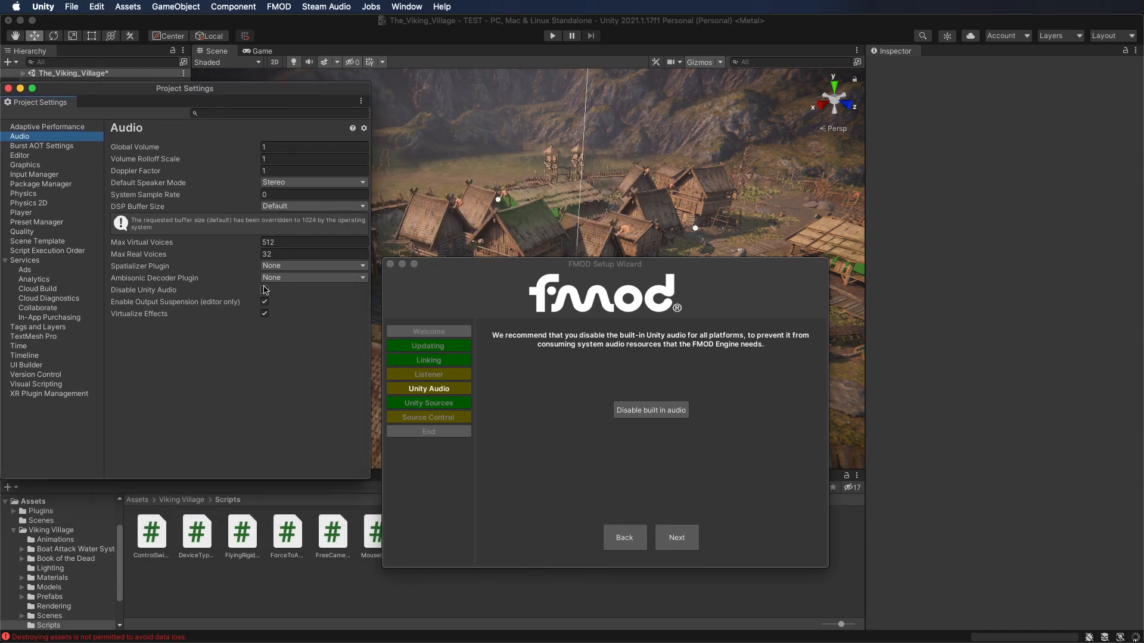
{"action": "left_click", "coordinate": [8, 88]}
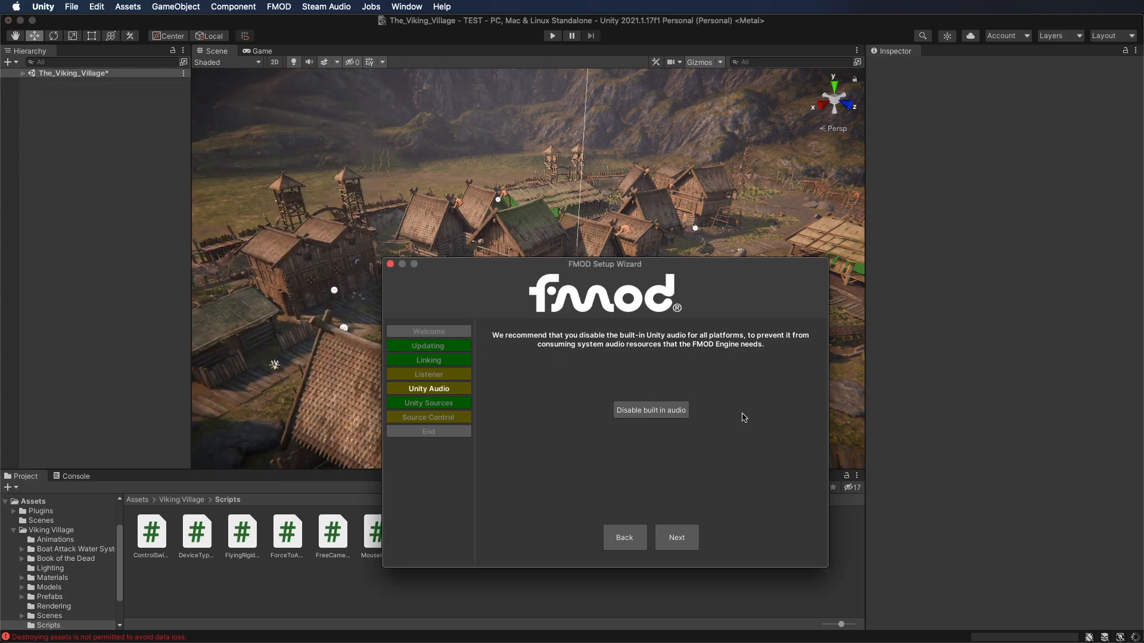
Step: Disable the built-in audio in the FMOD Setup Wizard and go on past Unity Sources to the Source Control stage
{"action": "left_click", "coordinate": [651, 411]}
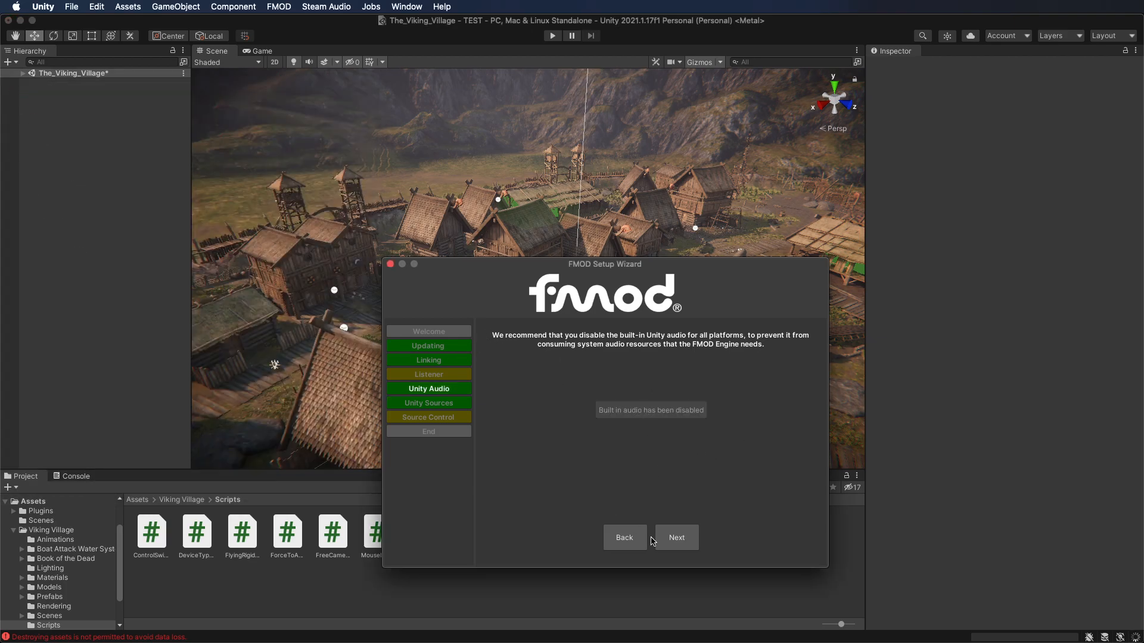
{"action": "left_click", "coordinate": [678, 538]}
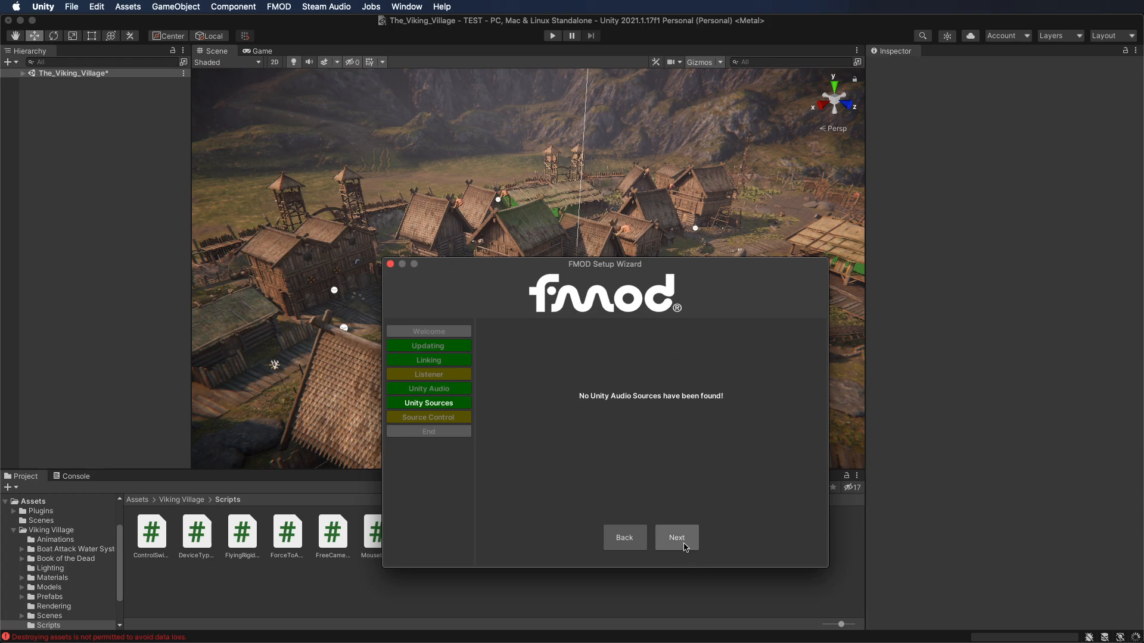
{"action": "left_click", "coordinate": [679, 540]}
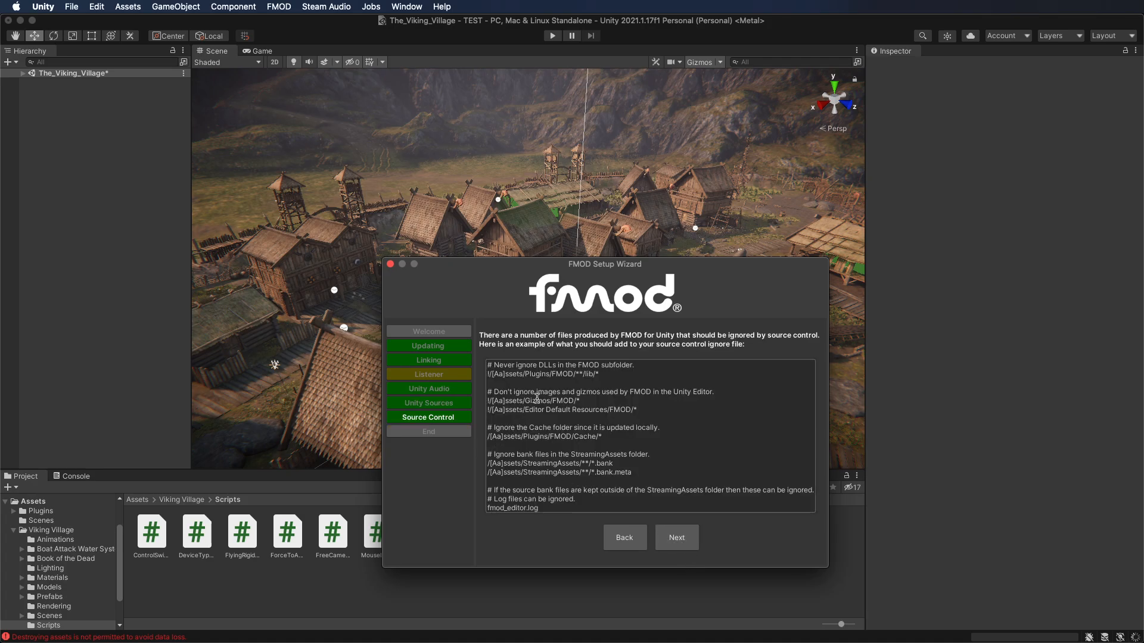
Step: Look over the example source control ignore entries and finish the FMOD Setup Wizard
{"action": "left_click_drag", "start_coordinate": [487, 364], "coordinate": [670, 442]}
{"action": "left_click", "coordinate": [686, 404]}
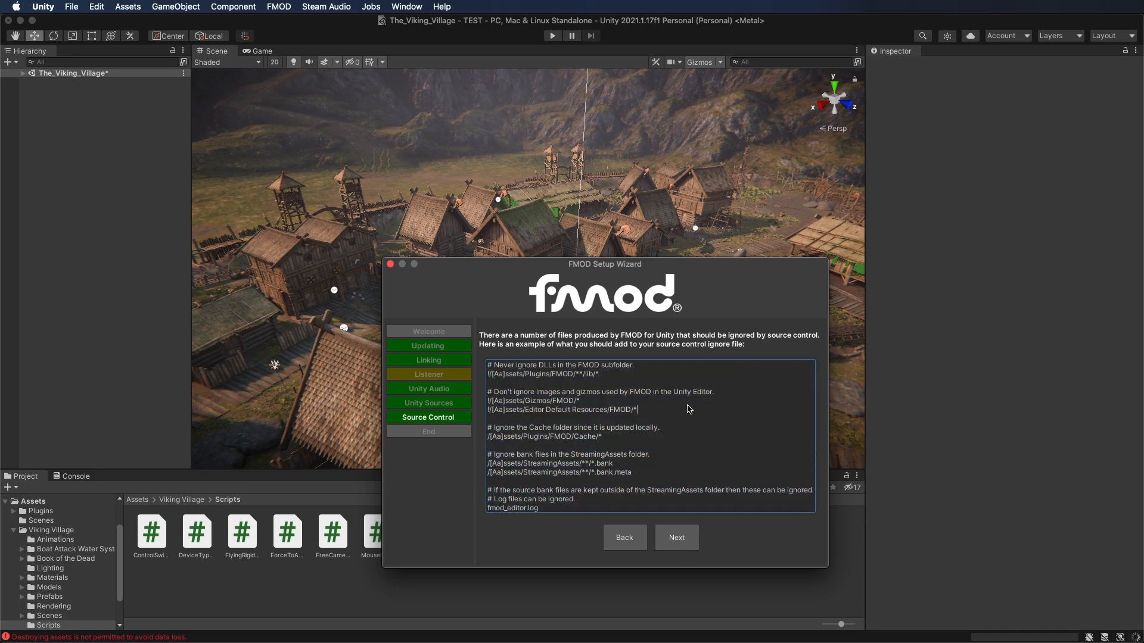
{"action": "left_click", "coordinate": [676, 538]}
{"action": "left_click", "coordinate": [676, 538]}
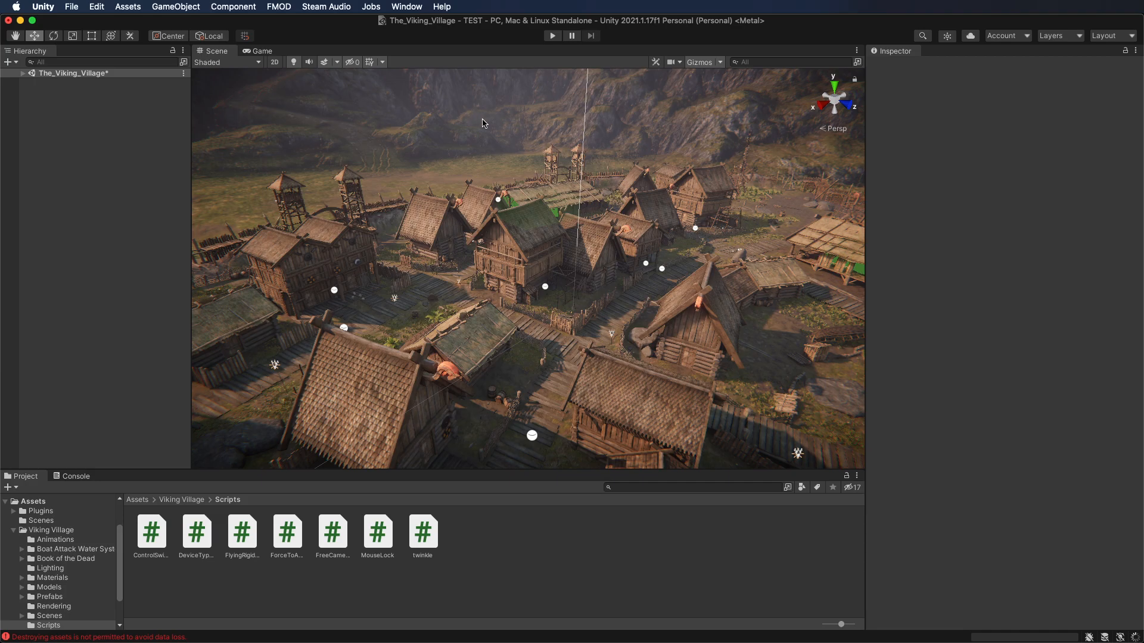
Step: Switch to Finder and open a new window on the Desktop folder, enlarged to fill the screen
{"action": "key", "text": "ctrl+Up"}
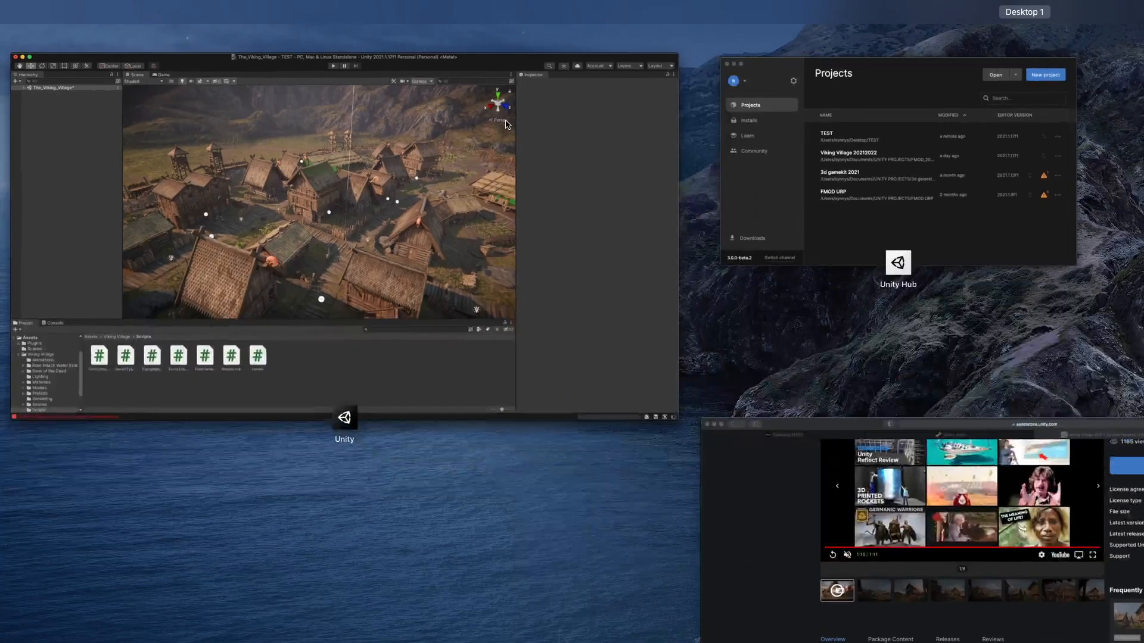
{"action": "left_click", "coordinate": [468, 166]}
{"action": "key", "text": "super+n"}
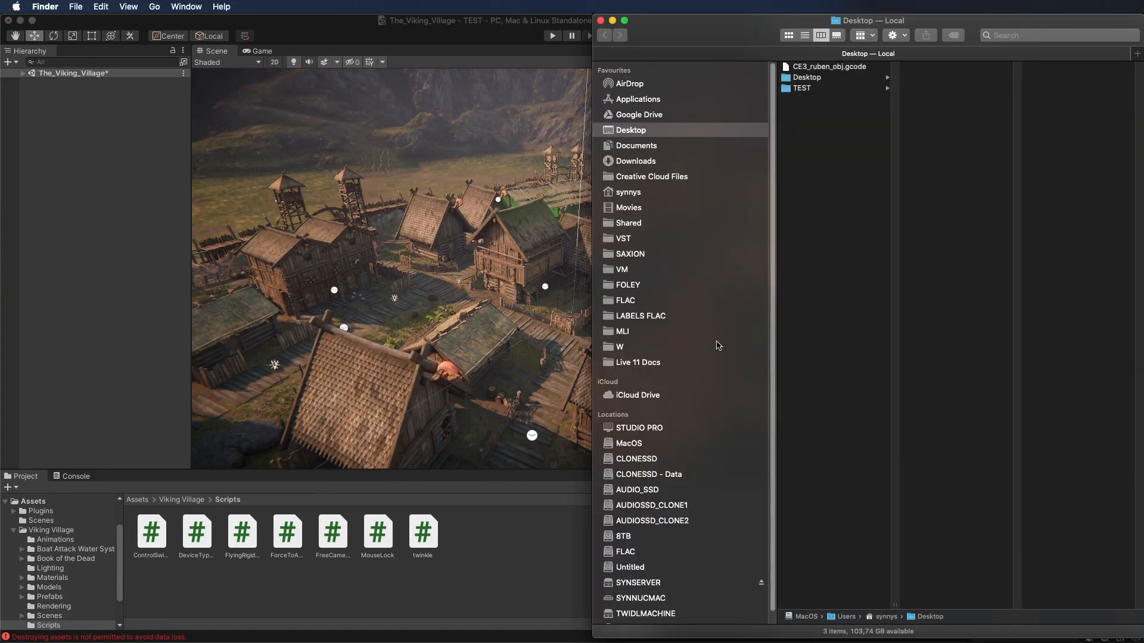
{"action": "double_click", "coordinate": [670, 33]}
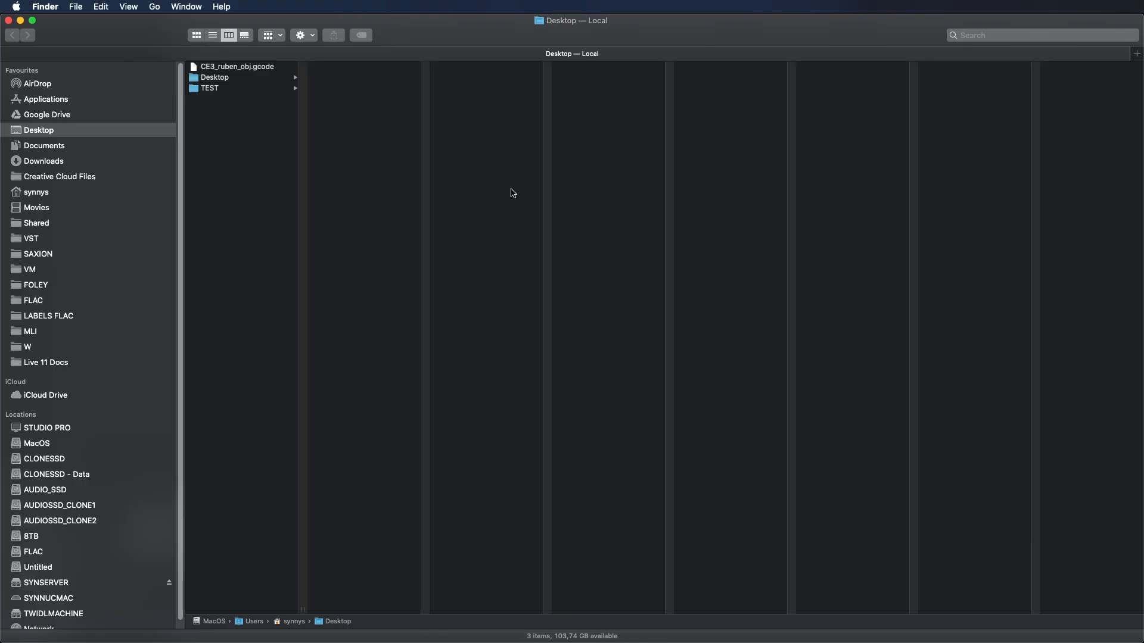
Step: Browse through the TEST project folder to Assets/Plugins/FMOD/lib
{"action": "left_click", "coordinate": [244, 90]}
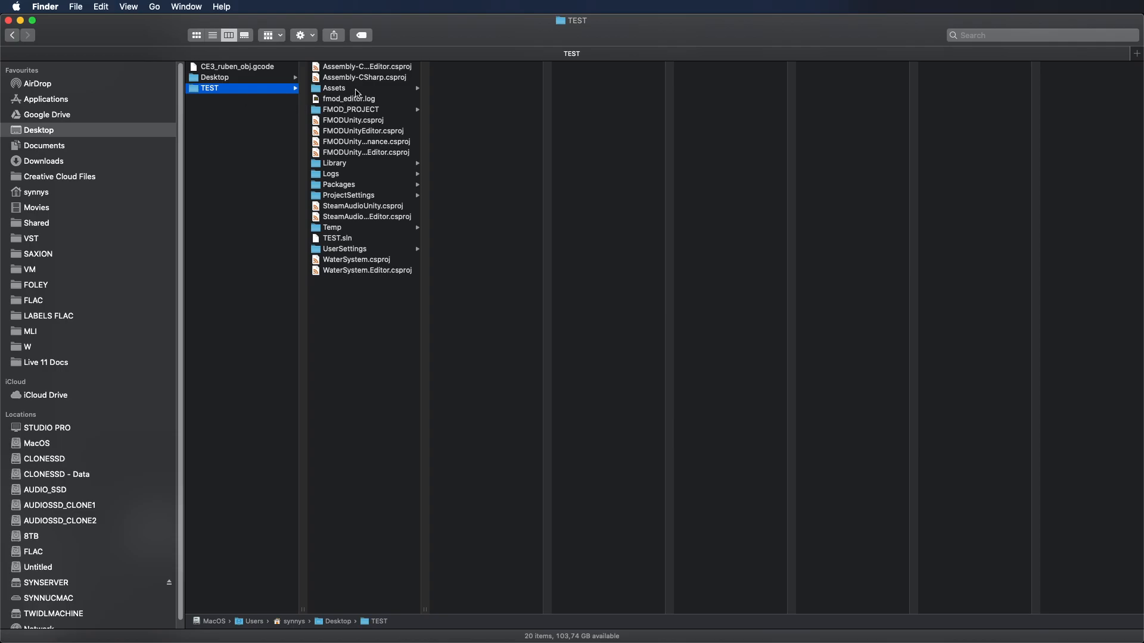
{"action": "left_click", "coordinate": [363, 89]}
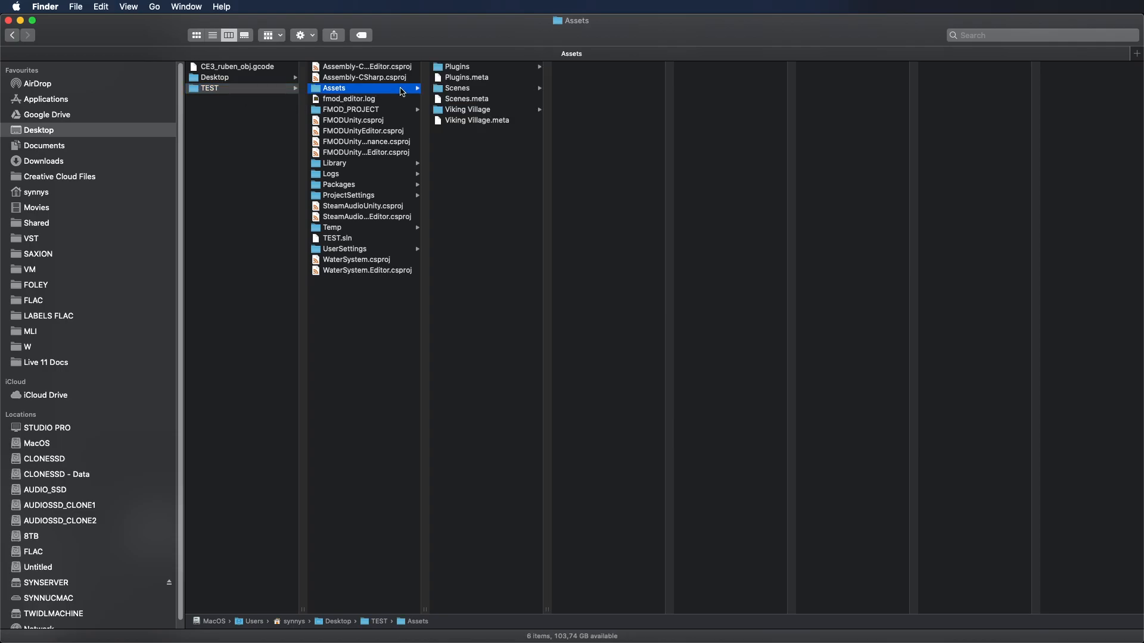
{"action": "left_click", "coordinate": [487, 71]}
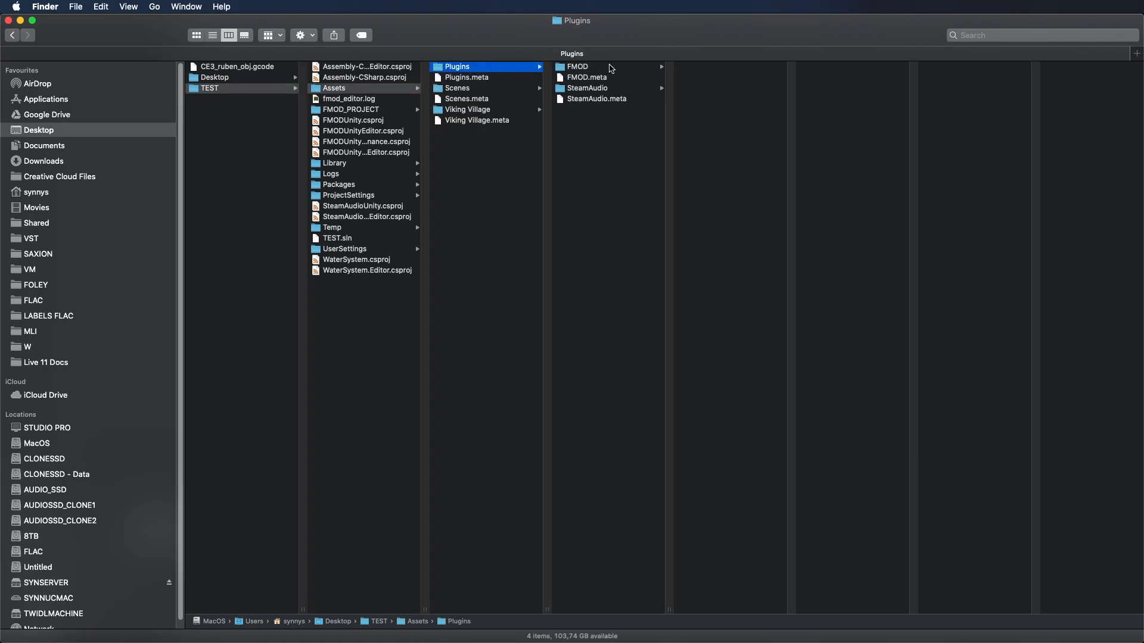
{"action": "left_click", "coordinate": [612, 67]}
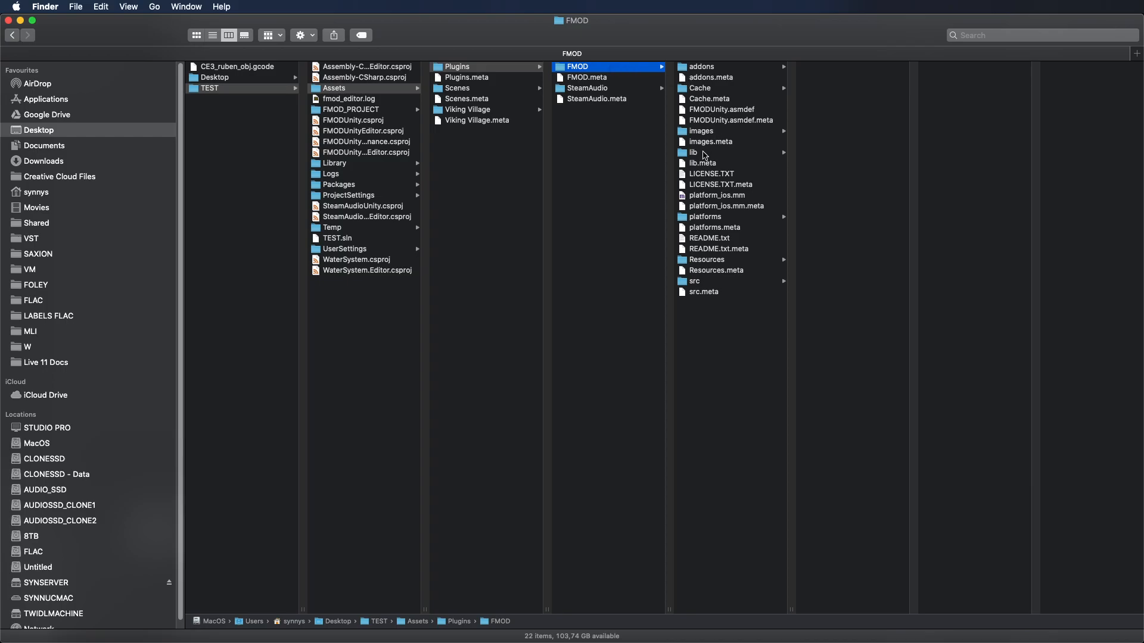
{"action": "left_click", "coordinate": [705, 155]}
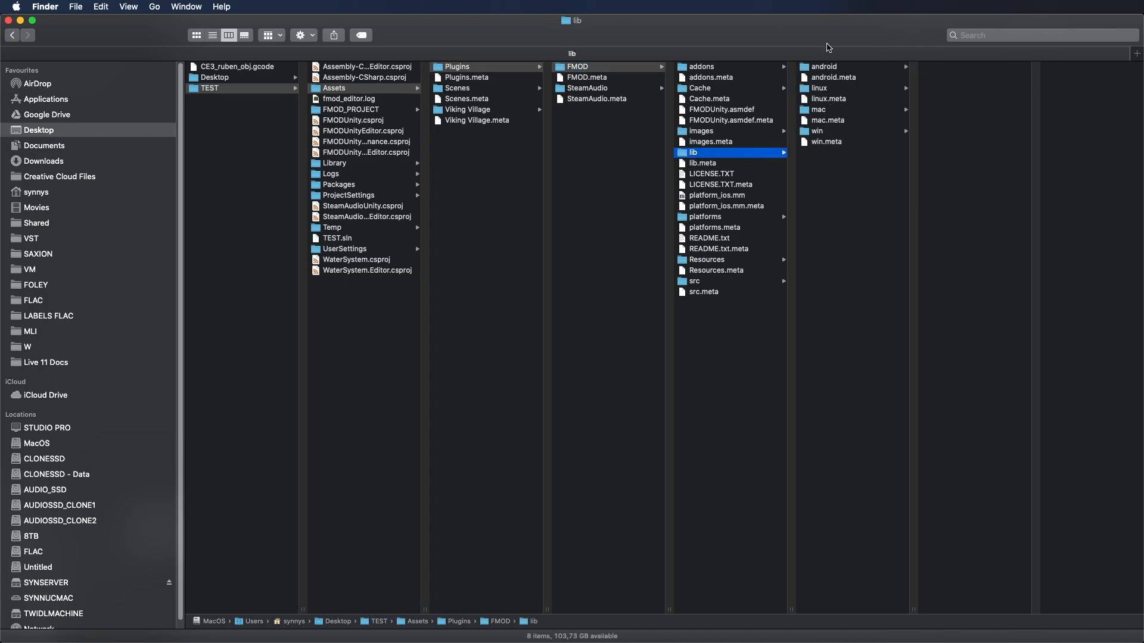
Step: Open win/x86_64 inside the lib folder and select phonon_fmod.dll together with its meta file
{"action": "left_click", "coordinate": [829, 132]}
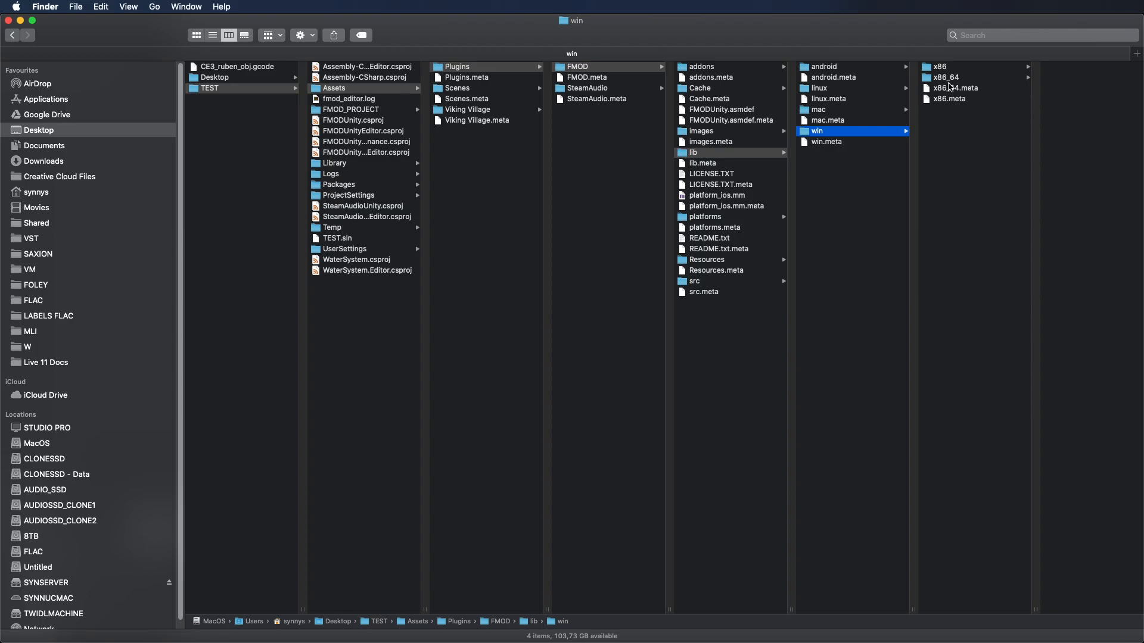
{"action": "left_click", "coordinate": [951, 79]}
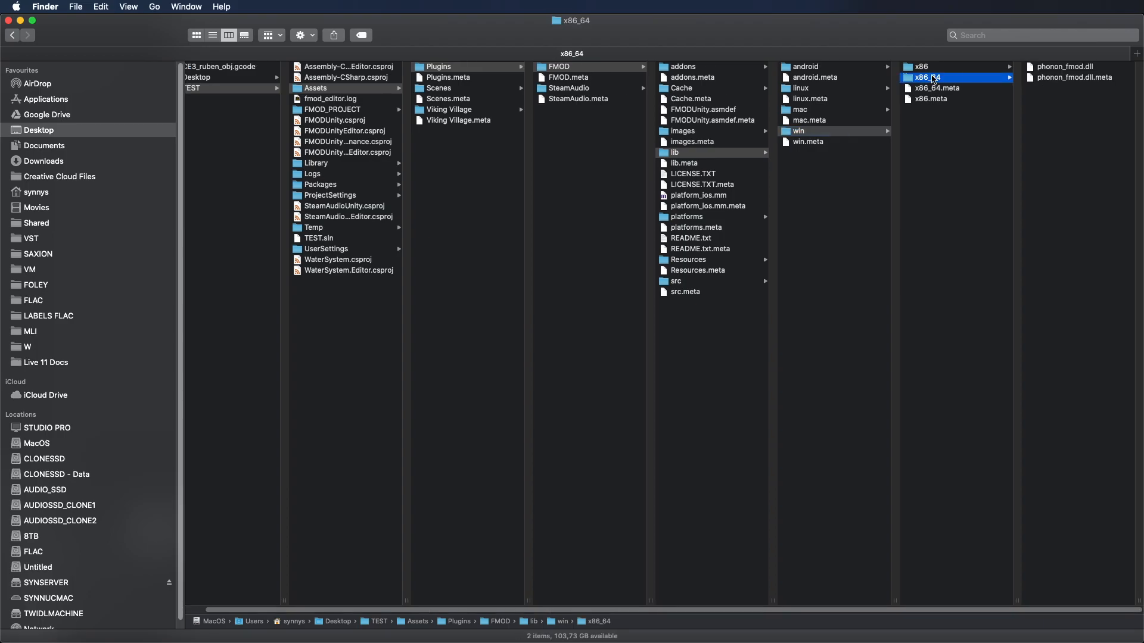
{"action": "left_click_drag", "start_coordinate": [1081, 99], "coordinate": [1078, 70]}
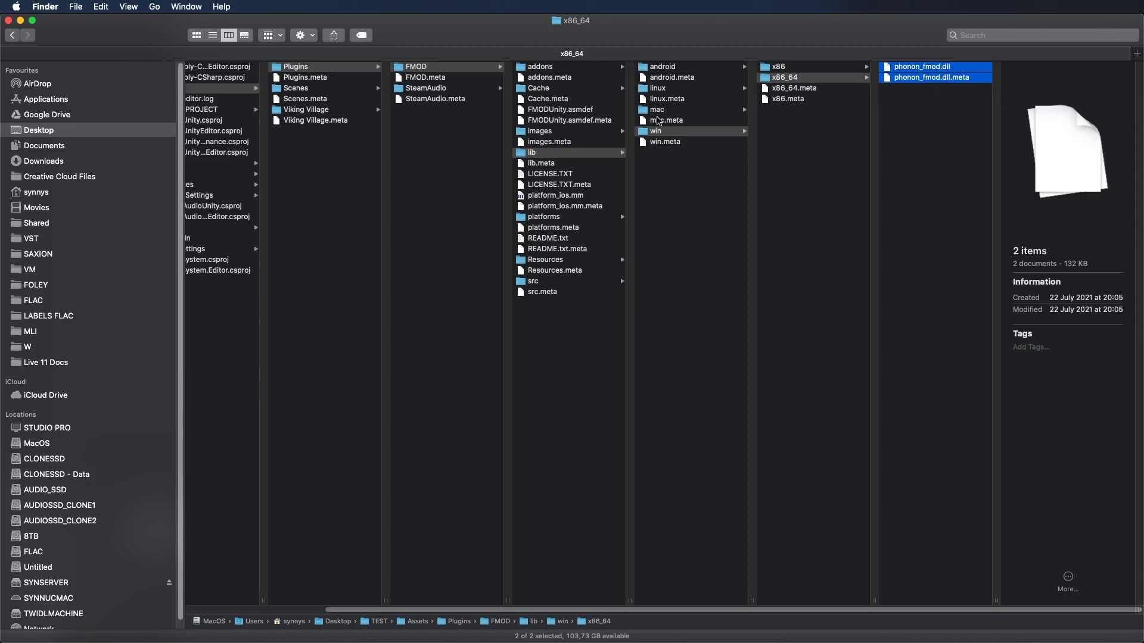
Step: Copy phonon_fmod.bundle and its meta file from FMOD/lib/mac to FMOD/platforms/mac/lib, close the Finder window and return to Unity
{"action": "left_click", "coordinate": [667, 112]}
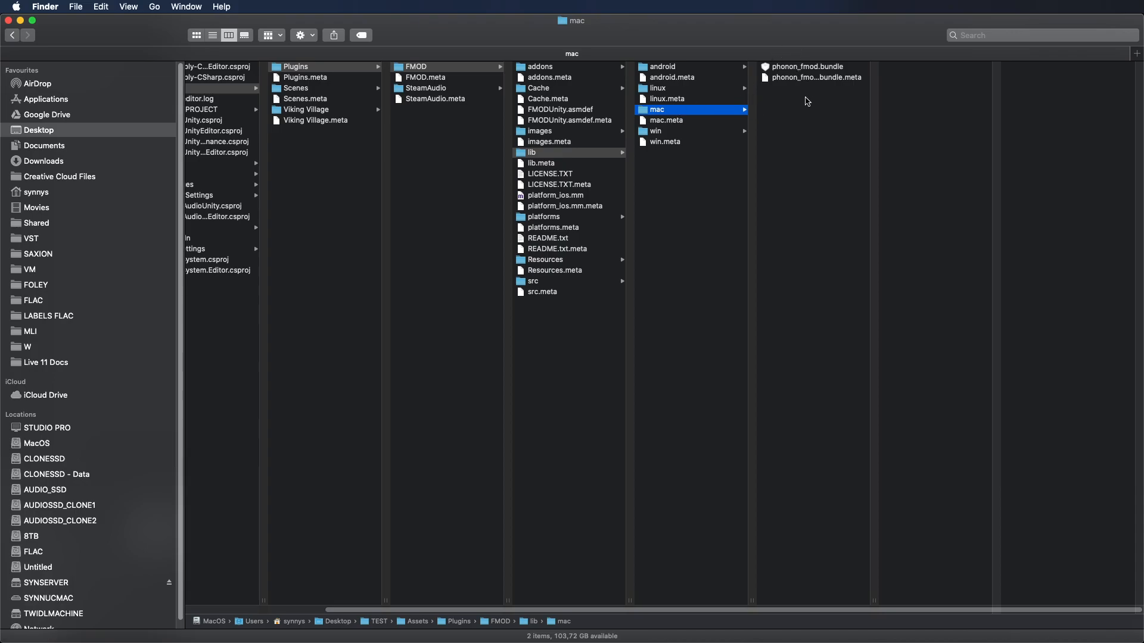
{"action": "left_click_drag", "start_coordinate": [807, 101], "coordinate": [803, 71]}
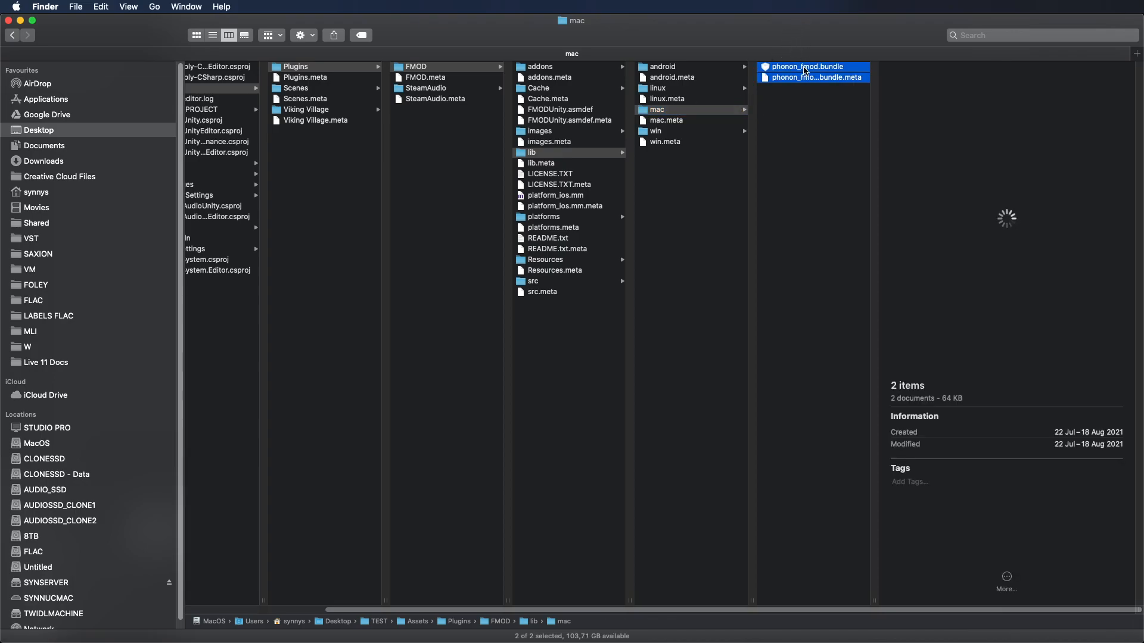
{"action": "left_click_drag", "start_coordinate": [823, 69], "coordinate": [941, 212]}
{"action": "left_click", "coordinate": [924, 186]}
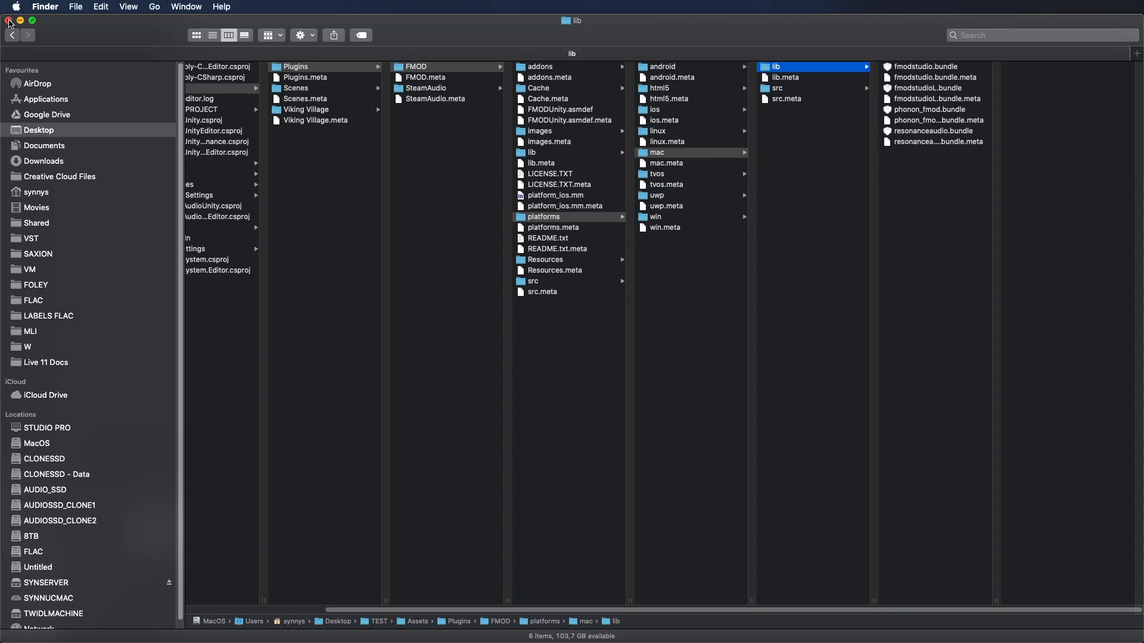
{"action": "left_click", "coordinate": [8, 20]}
{"action": "left_click", "coordinate": [387, 34]}
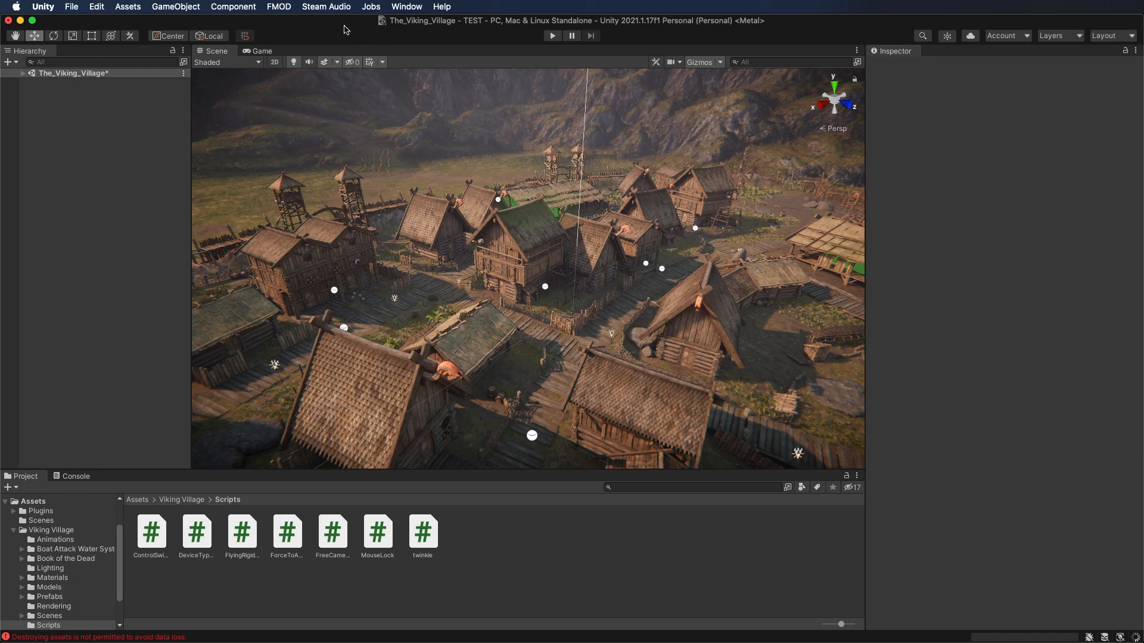
Step: Set the Audio Engine to FMOD Studio in the Steam Audio Settings
{"action": "left_click", "coordinate": [327, 7]}
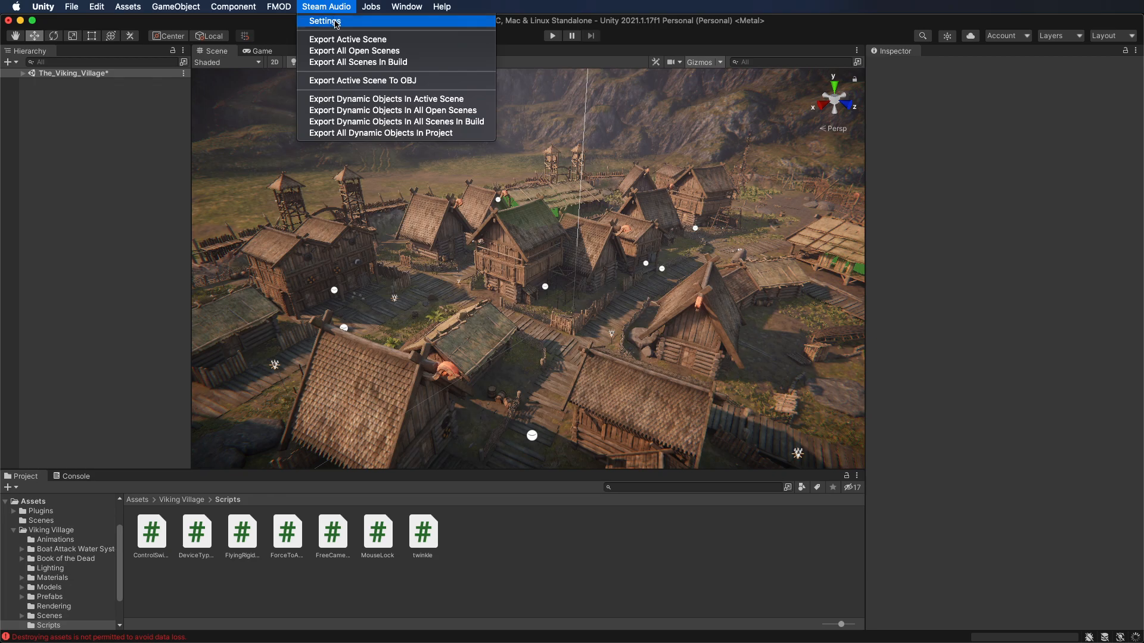
{"action": "left_click", "coordinate": [336, 22]}
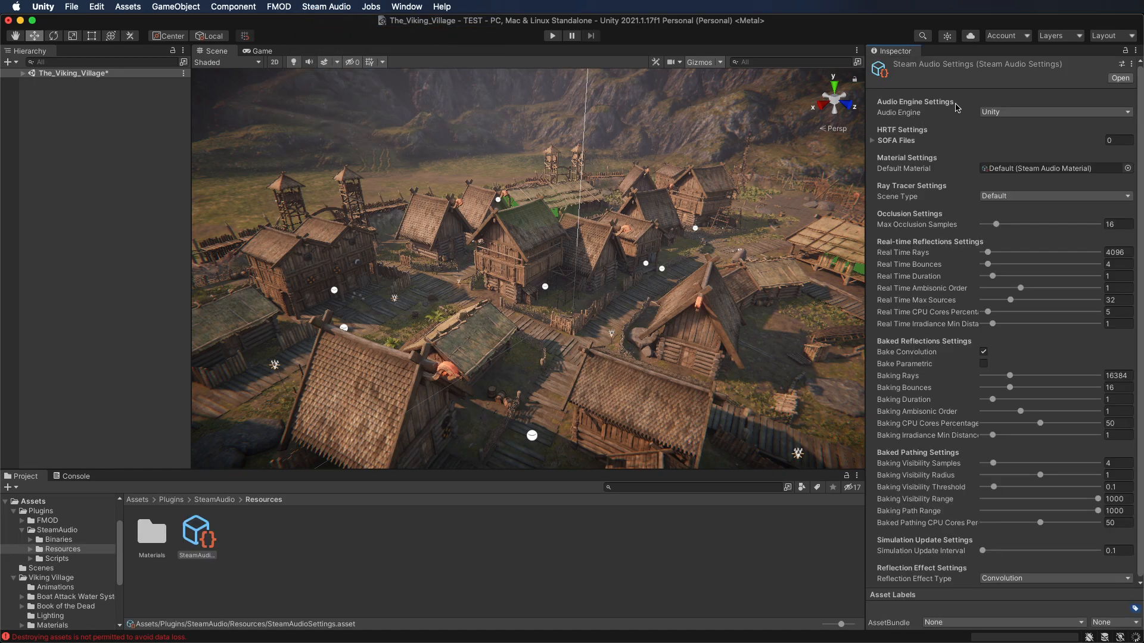
{"action": "left_click", "coordinate": [1006, 114]}
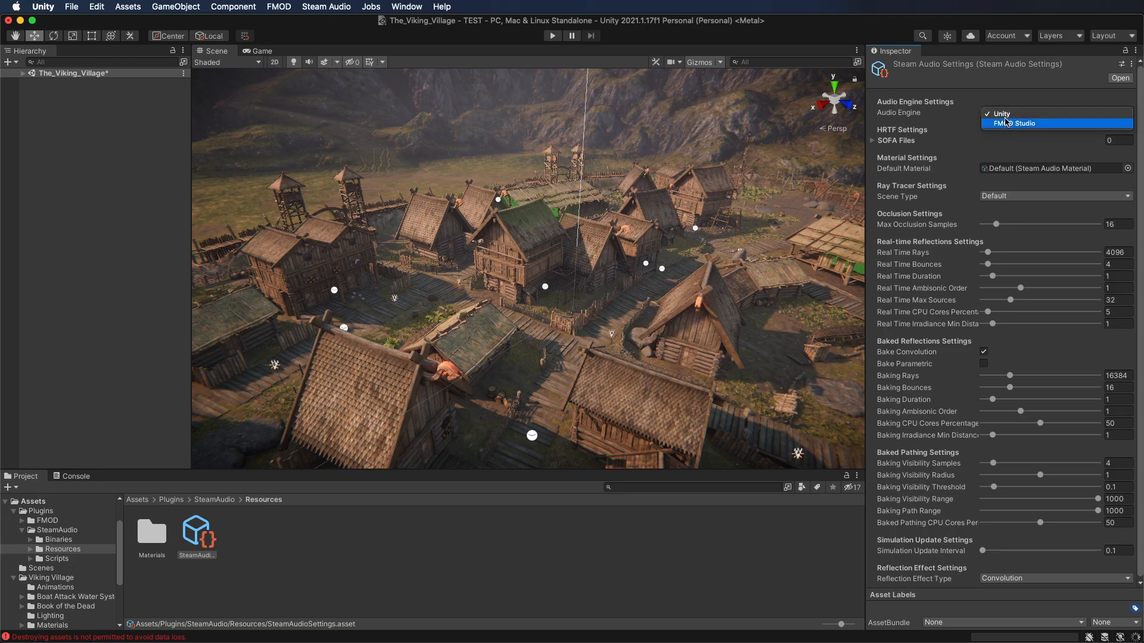
{"action": "left_click", "coordinate": [1006, 124]}
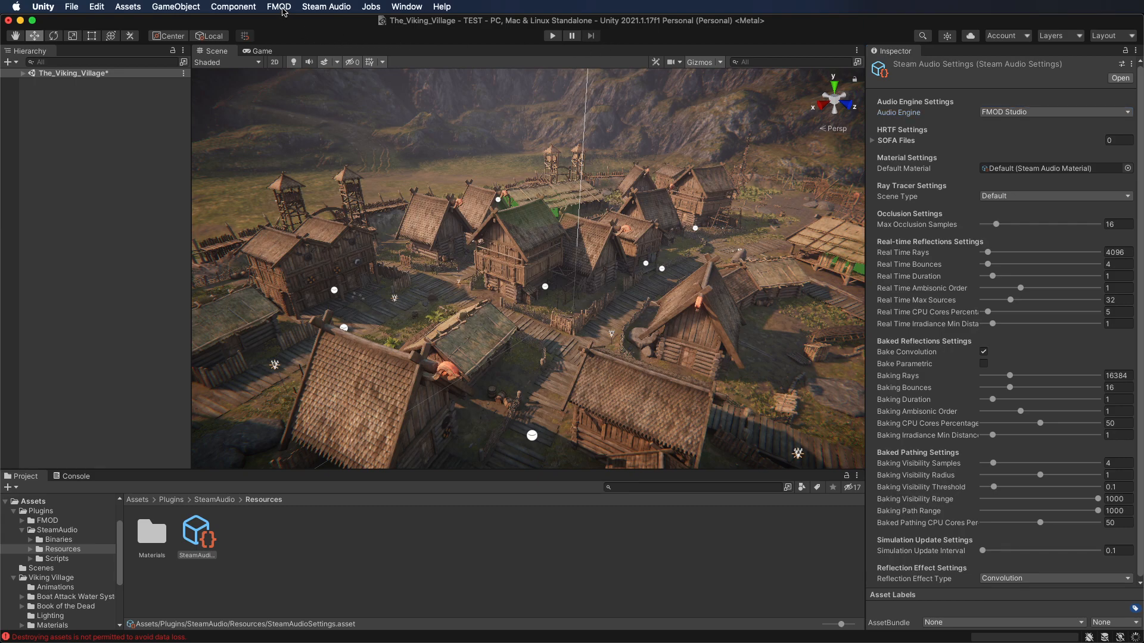
Step: Add phonon_fmod to the Dynamic Plugins of the Default platform in the platform-specific FMOD Settings
{"action": "left_click", "coordinate": [283, 9]}
{"action": "left_click", "coordinate": [289, 22]}
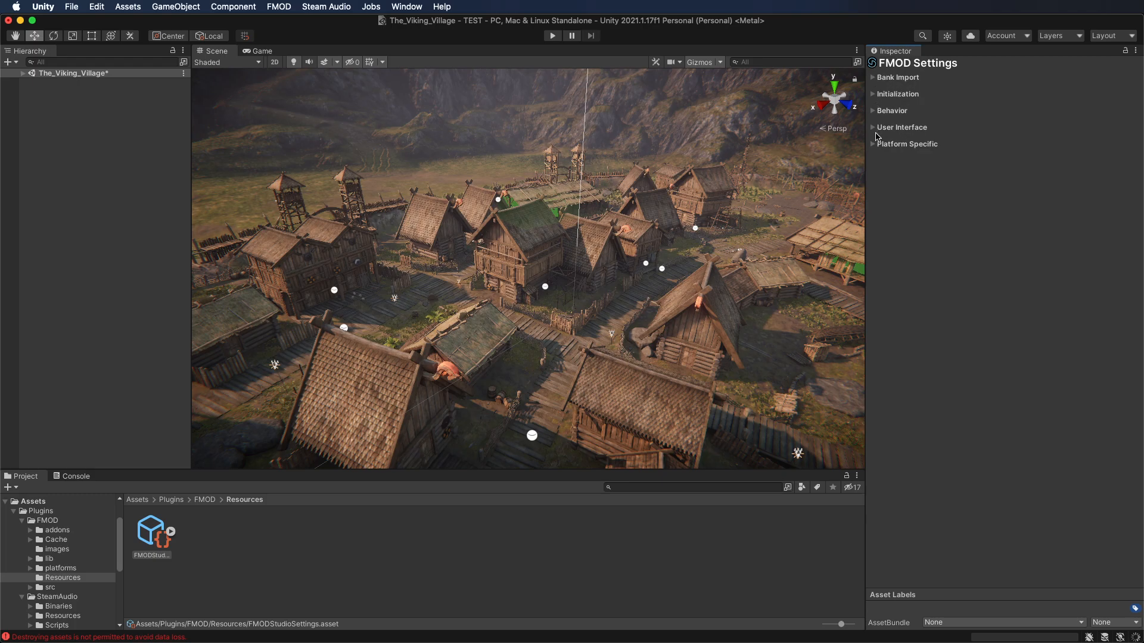
{"action": "left_click", "coordinate": [874, 146]}
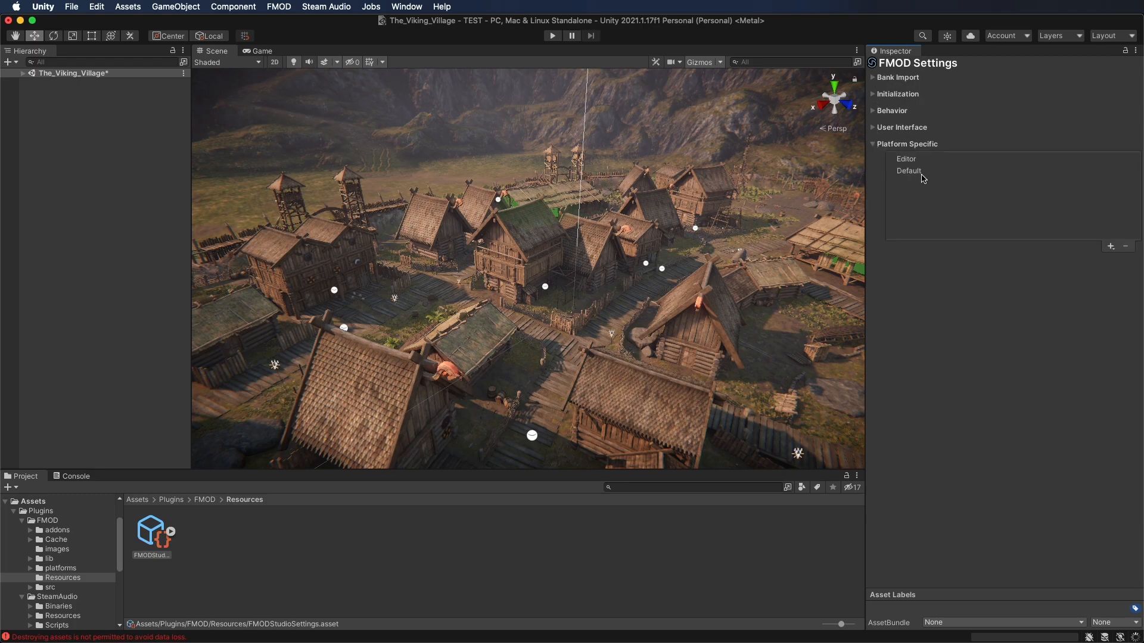
{"action": "left_click", "coordinate": [920, 173]}
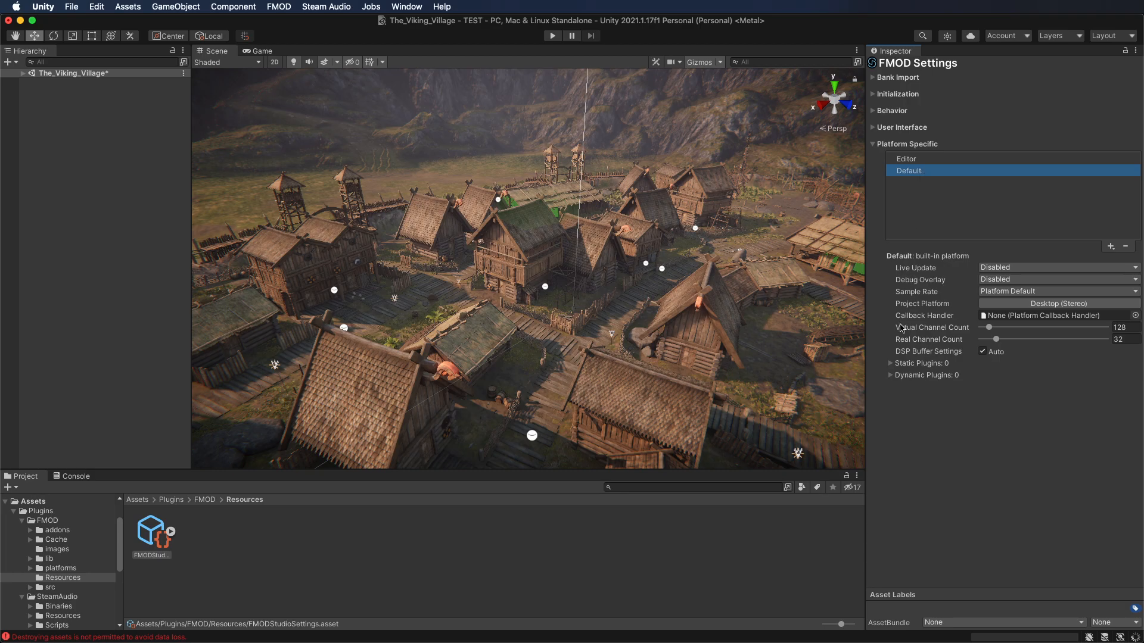
{"action": "left_click", "coordinate": [891, 376]}
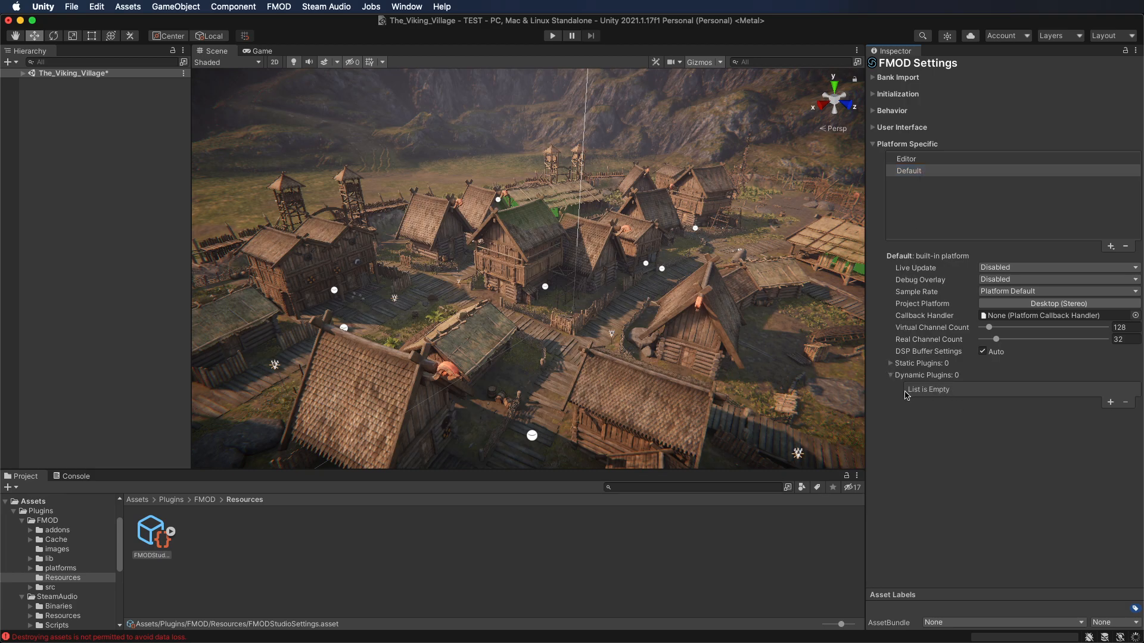
{"action": "left_click", "coordinate": [1111, 403]}
{"action": "left_click", "coordinate": [1014, 392]}
{"action": "type", "text": "phonon_fmod"}
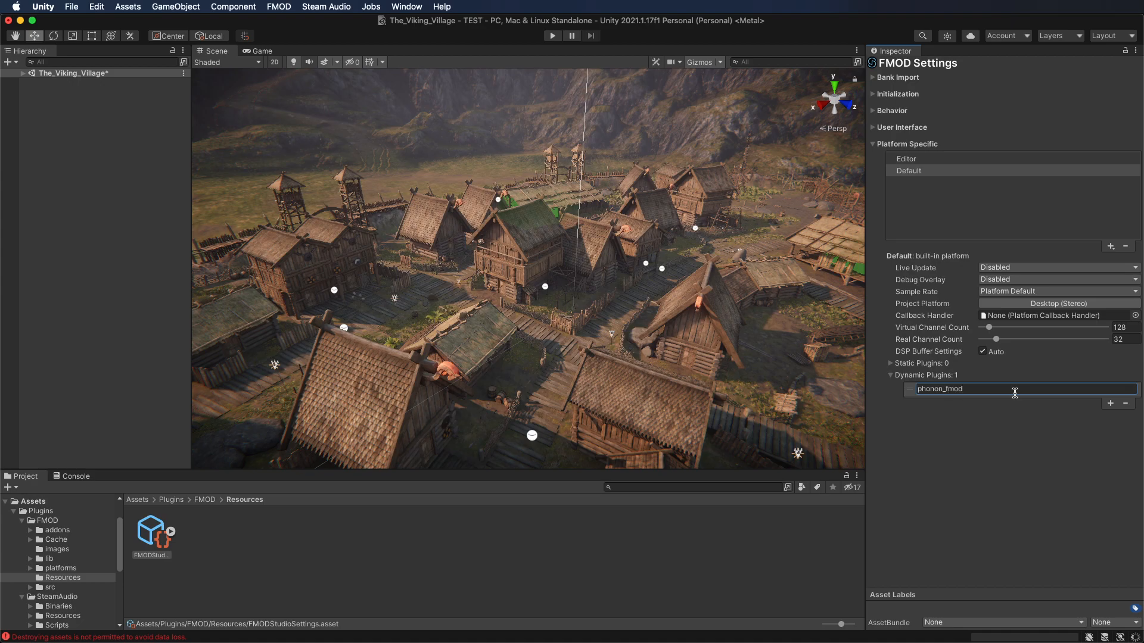
{"action": "left_click", "coordinate": [1006, 433]}
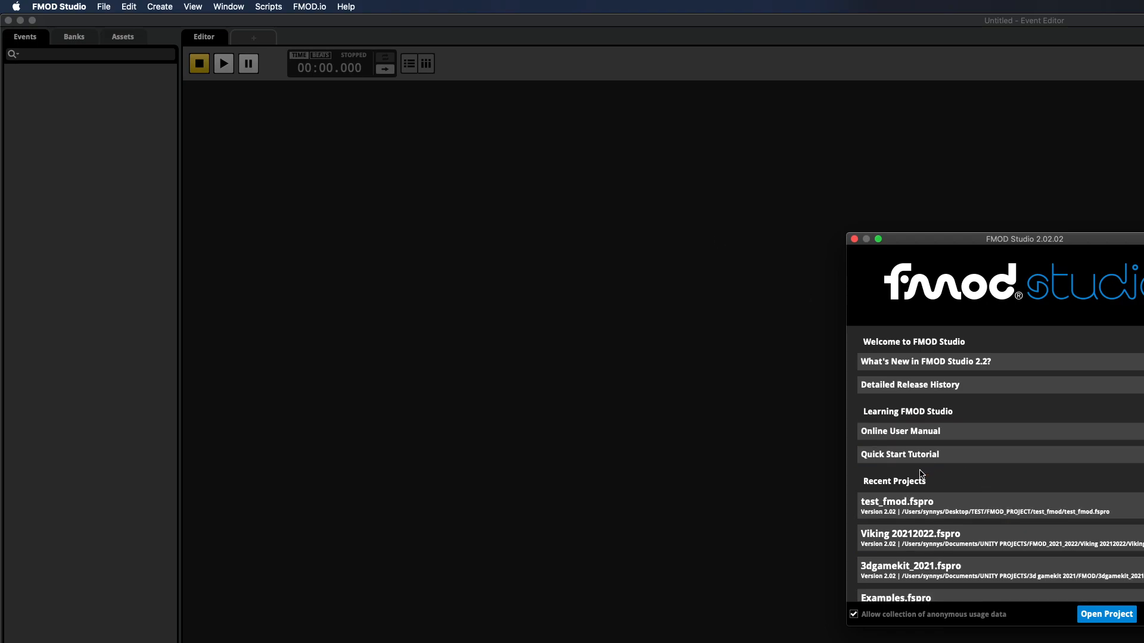
Step: Open the recent project test_fmod.fspro in FMOD Studio
{"action": "left_click_drag", "start_coordinate": [601, 18], "coordinate": [476, 152]}
{"action": "left_click_drag", "start_coordinate": [1128, 244], "coordinate": [566, 80]}
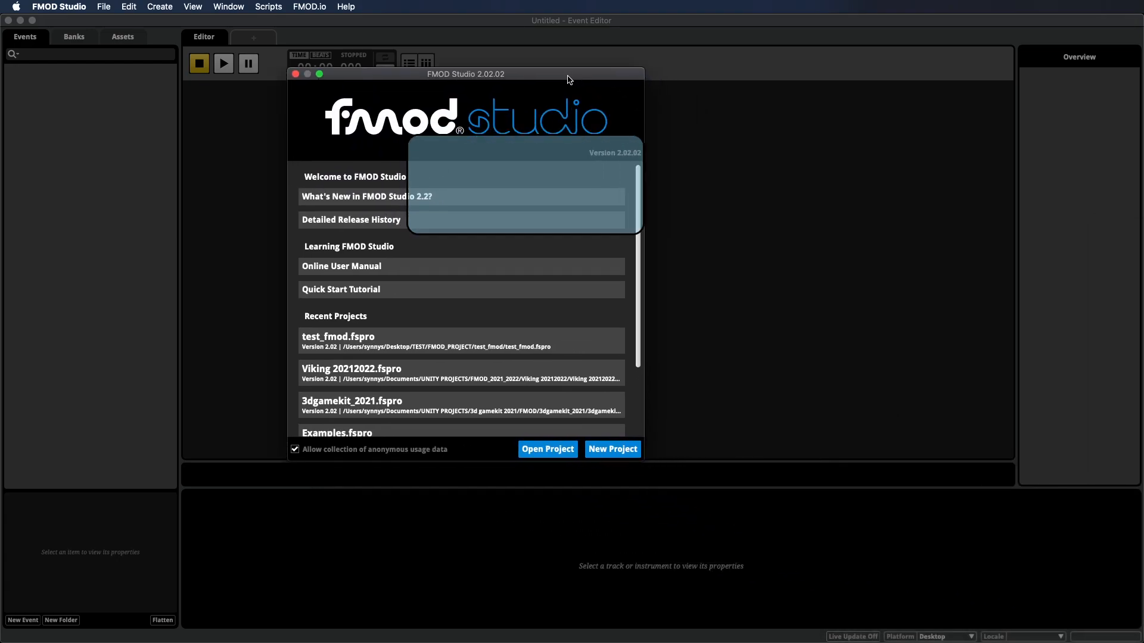
{"action": "double_click", "coordinate": [325, 345]}
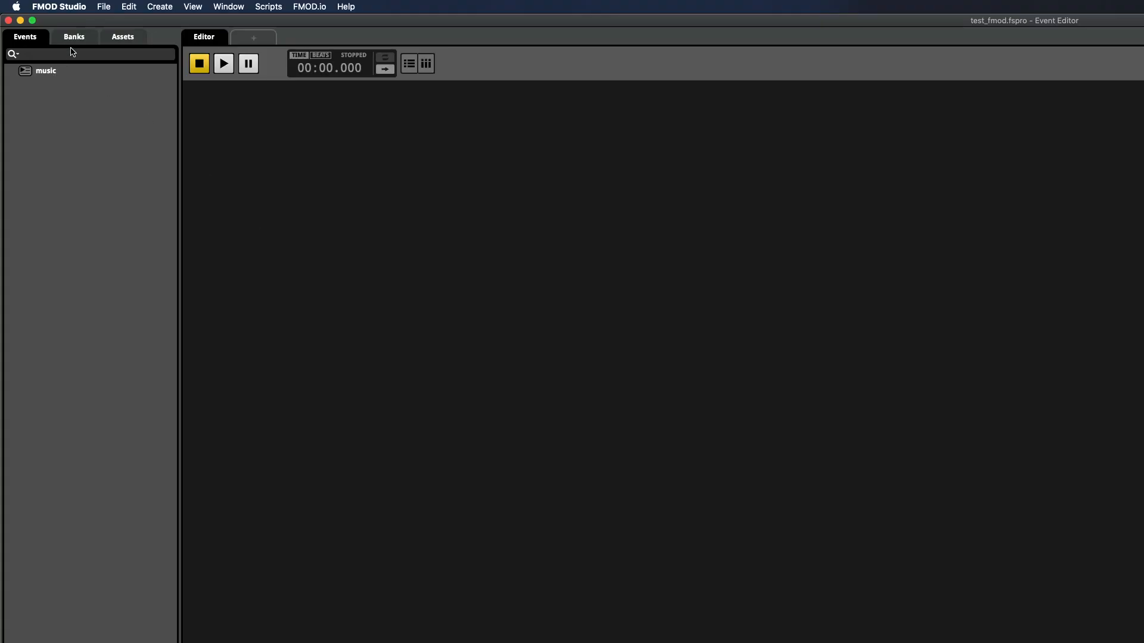
{"action": "left_click_drag", "start_coordinate": [100, 17], "coordinate": [460, 174]}
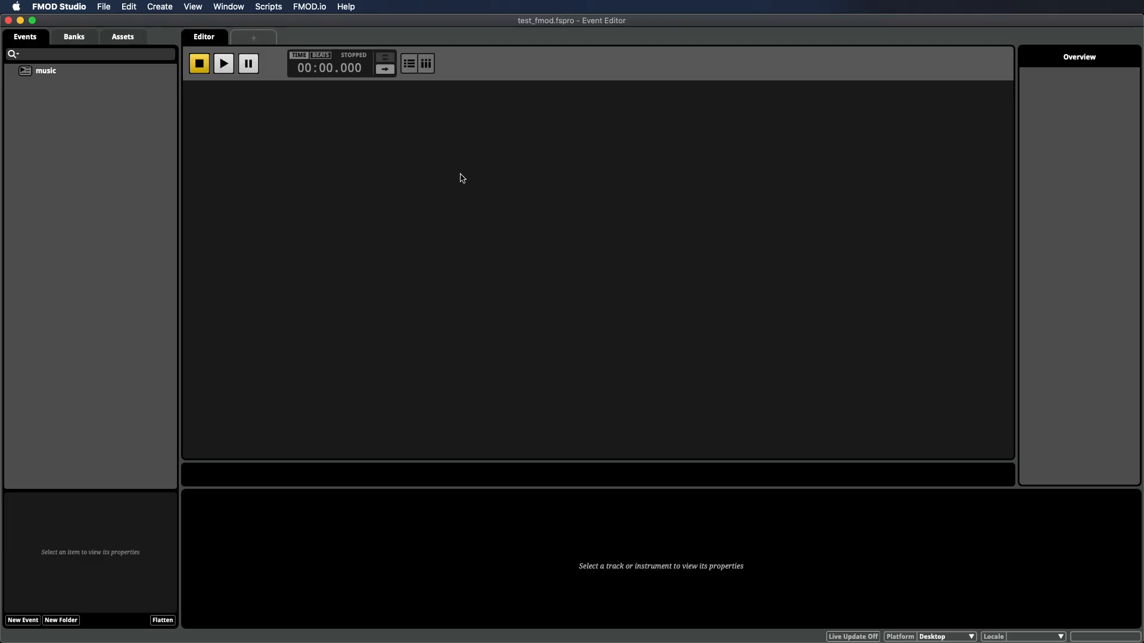
Step: Delete the default Spatializer from the master track of the music event
{"action": "left_click", "coordinate": [42, 73]}
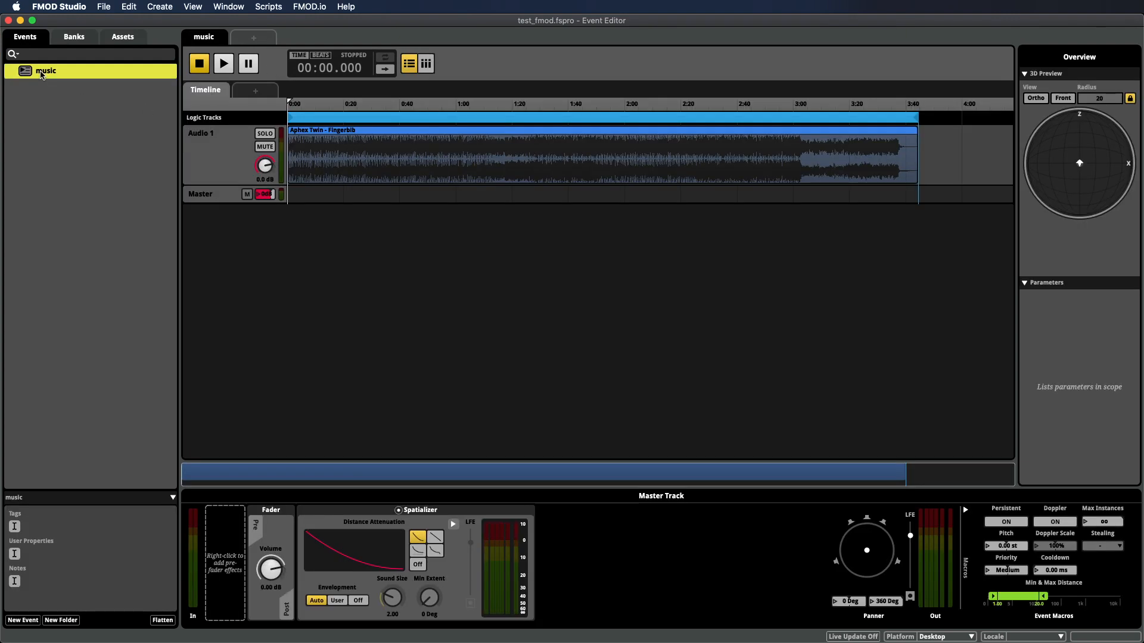
{"action": "left_click", "coordinate": [216, 196]}
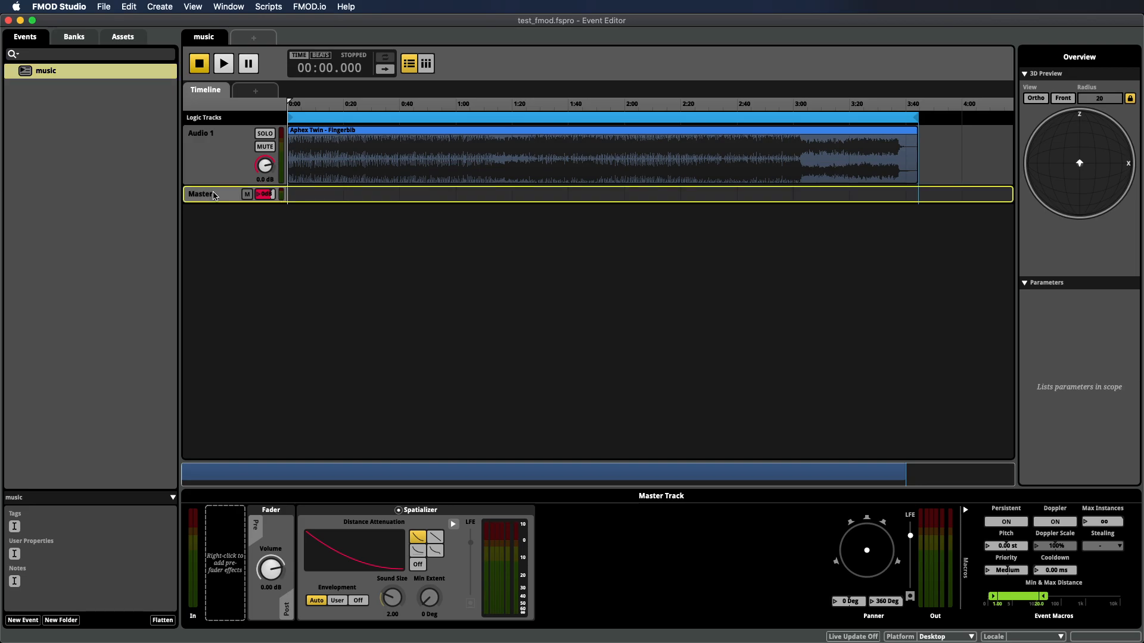
{"action": "left_click", "coordinate": [348, 515]}
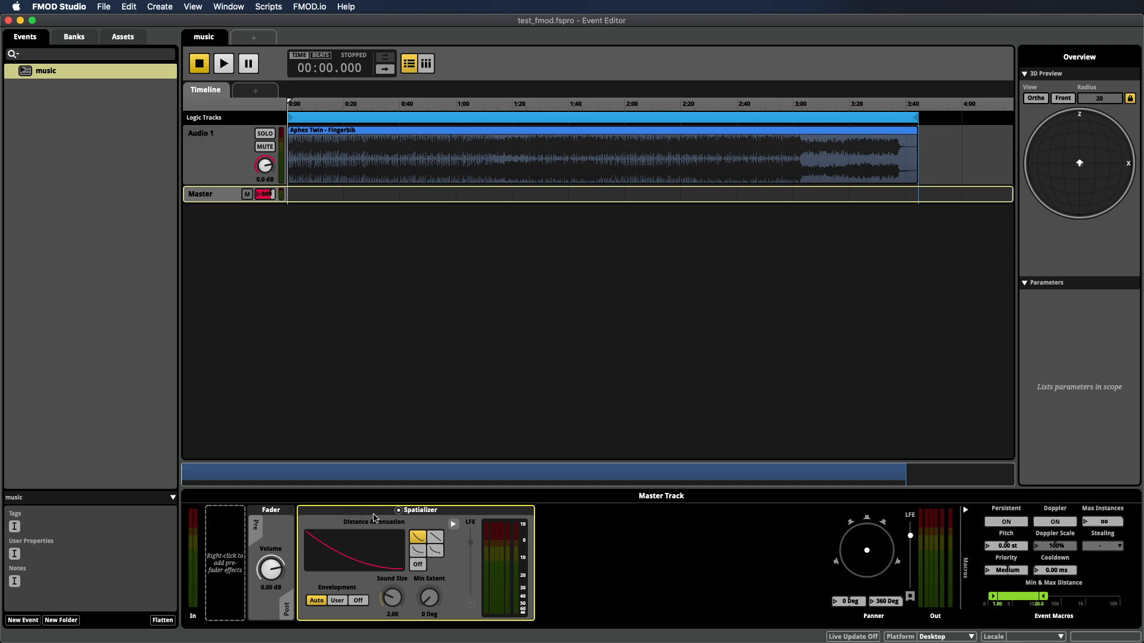
{"action": "right_click", "coordinate": [374, 518]}
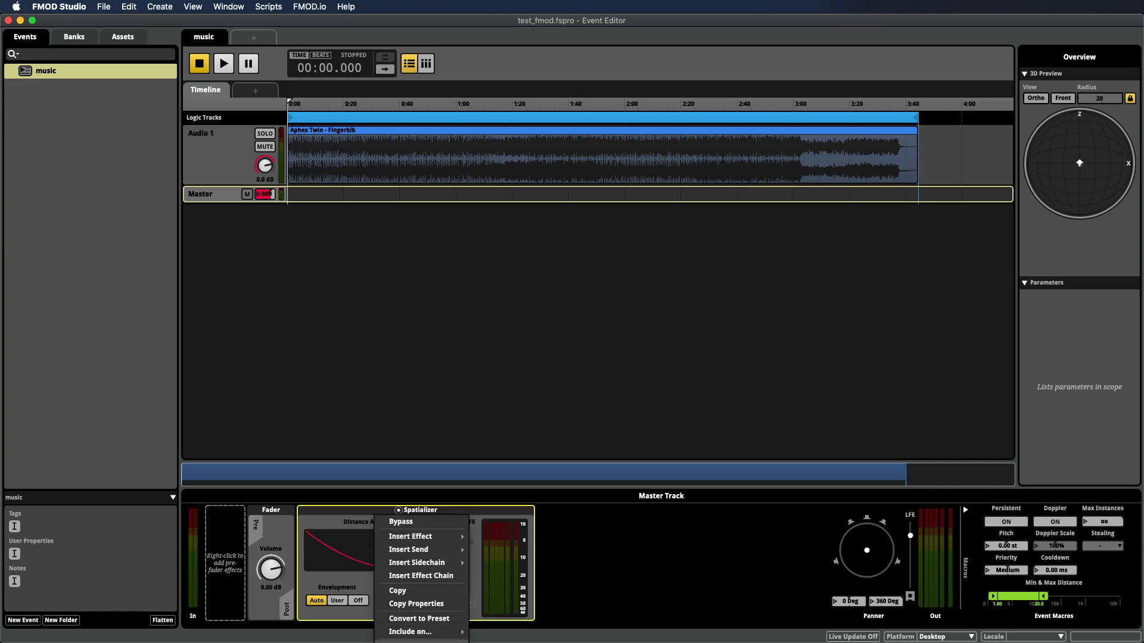
{"action": "left_click", "coordinate": [392, 639]}
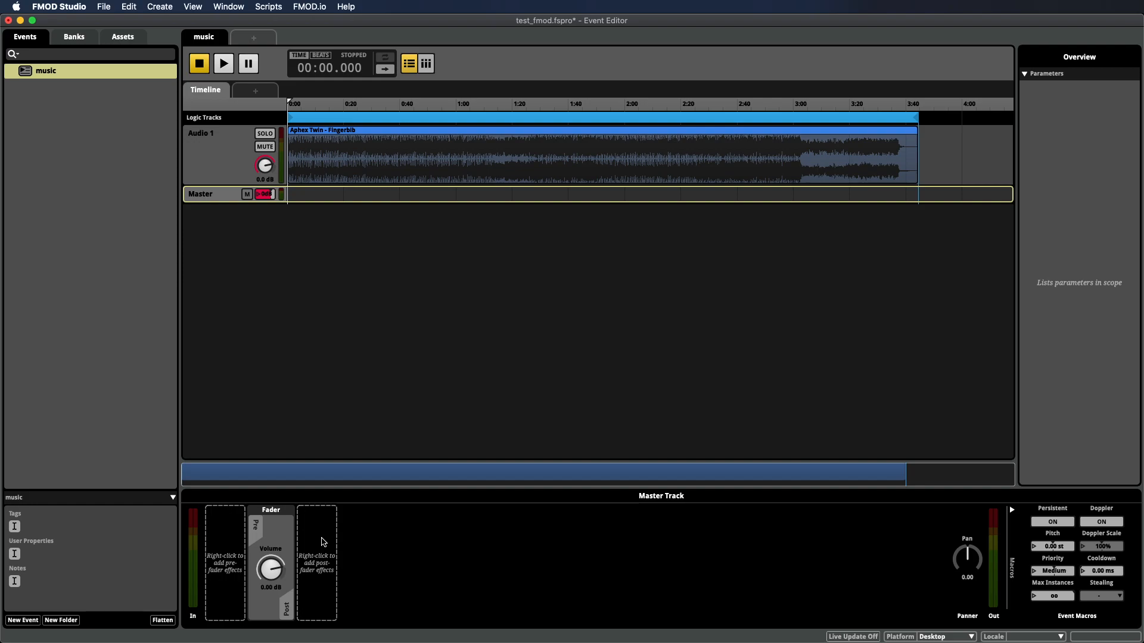
Step: Add Valve's Steam Audio Spatializer plug-in as a post-fader effect on the music event's master track
{"action": "right_click", "coordinate": [323, 542]}
{"action": "mouse_move", "coordinate": [337, 546]}
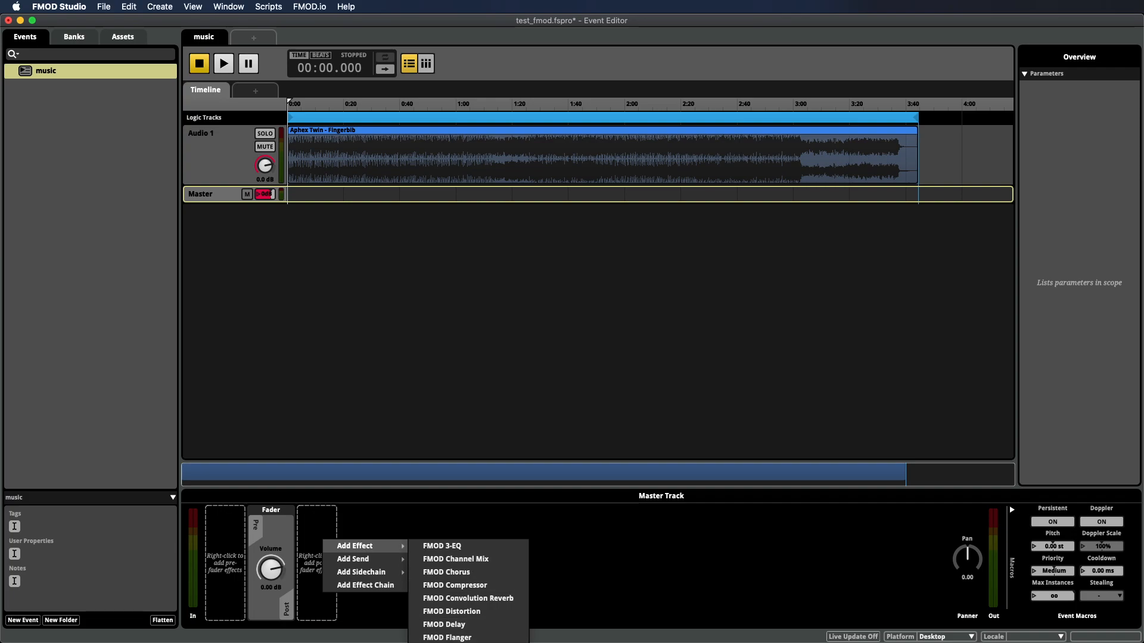
{"action": "left_click", "coordinate": [478, 307]}
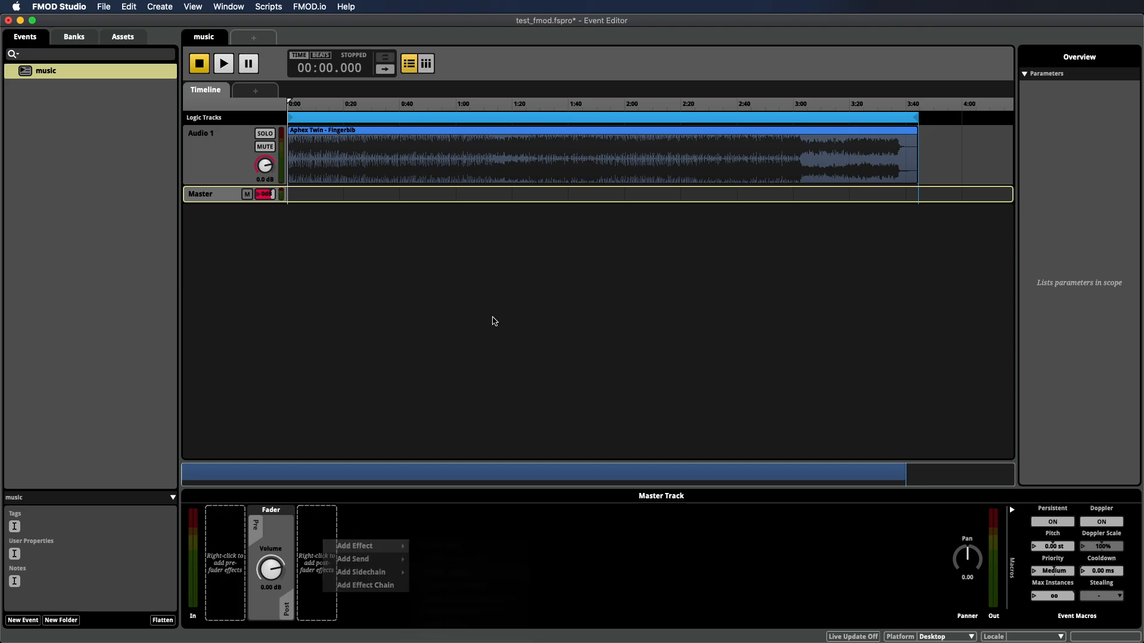
{"action": "left_click_drag", "start_coordinate": [1141, 640], "coordinate": [938, 404]}
{"action": "right_click", "coordinate": [320, 303]}
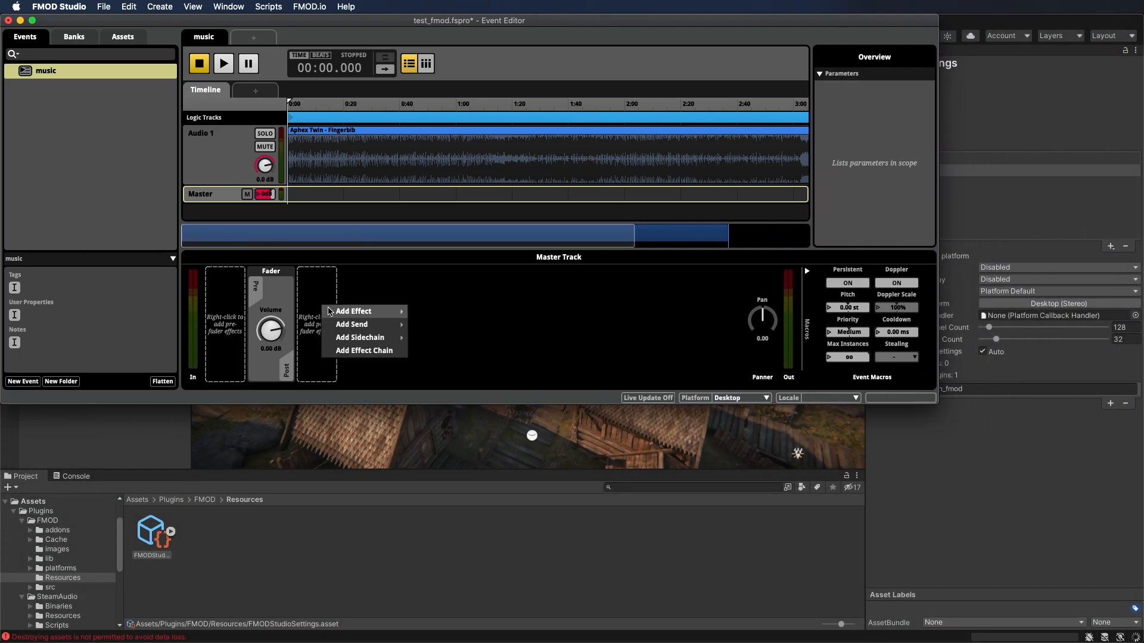
{"action": "left_click", "coordinate": [329, 278]}
{"action": "right_click", "coordinate": [329, 278]}
{"action": "mouse_move", "coordinate": [369, 279]}
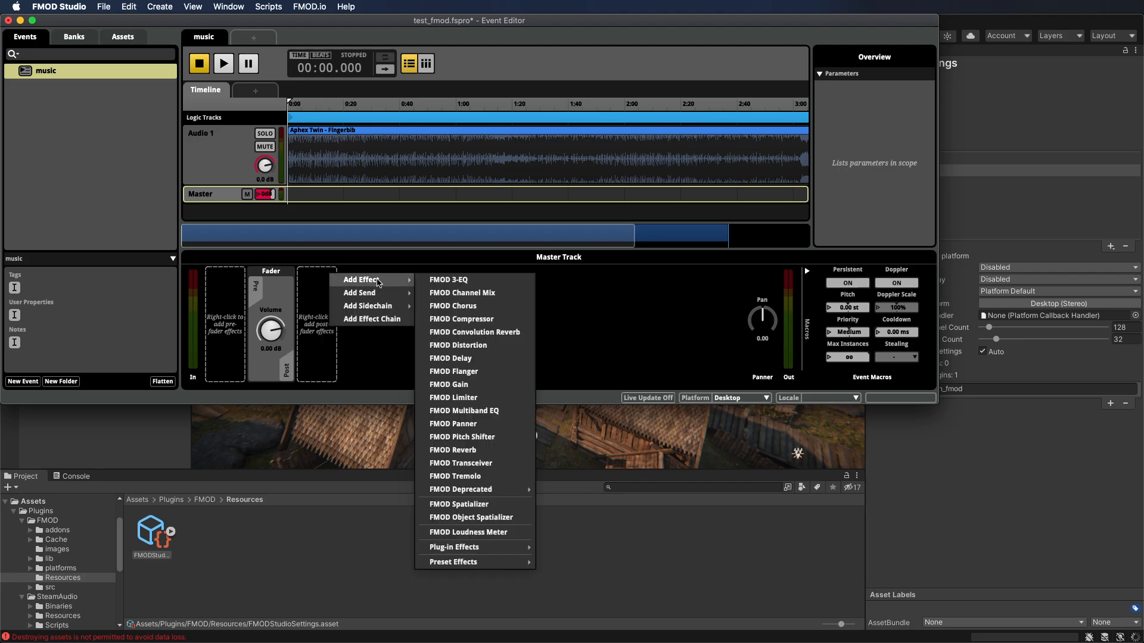
{"action": "mouse_move", "coordinate": [465, 549]}
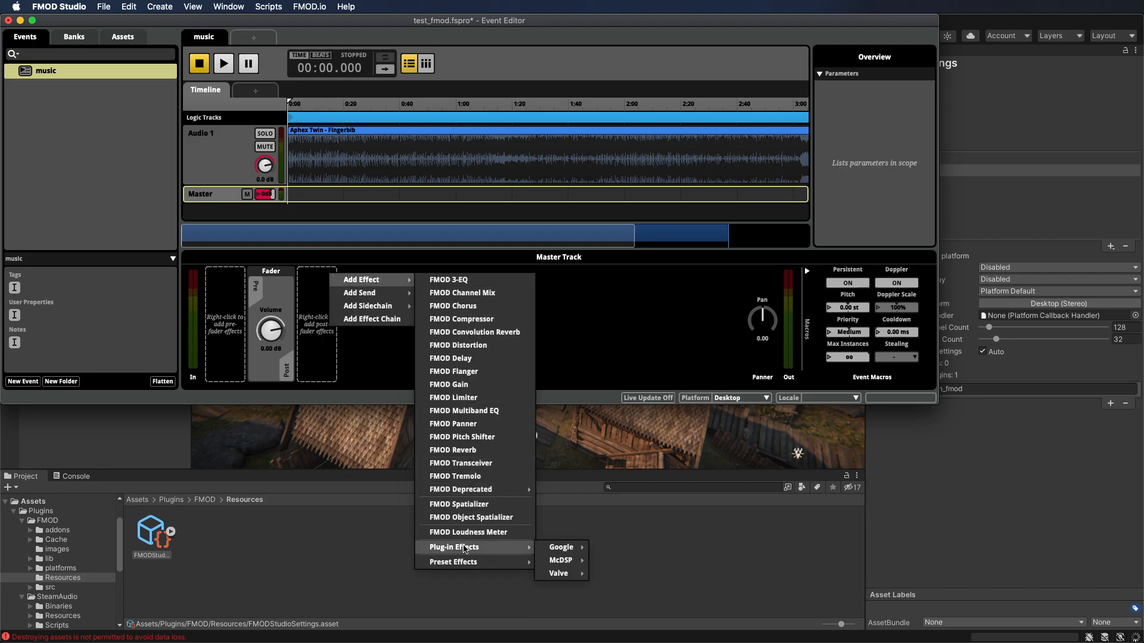
{"action": "mouse_move", "coordinate": [563, 574]}
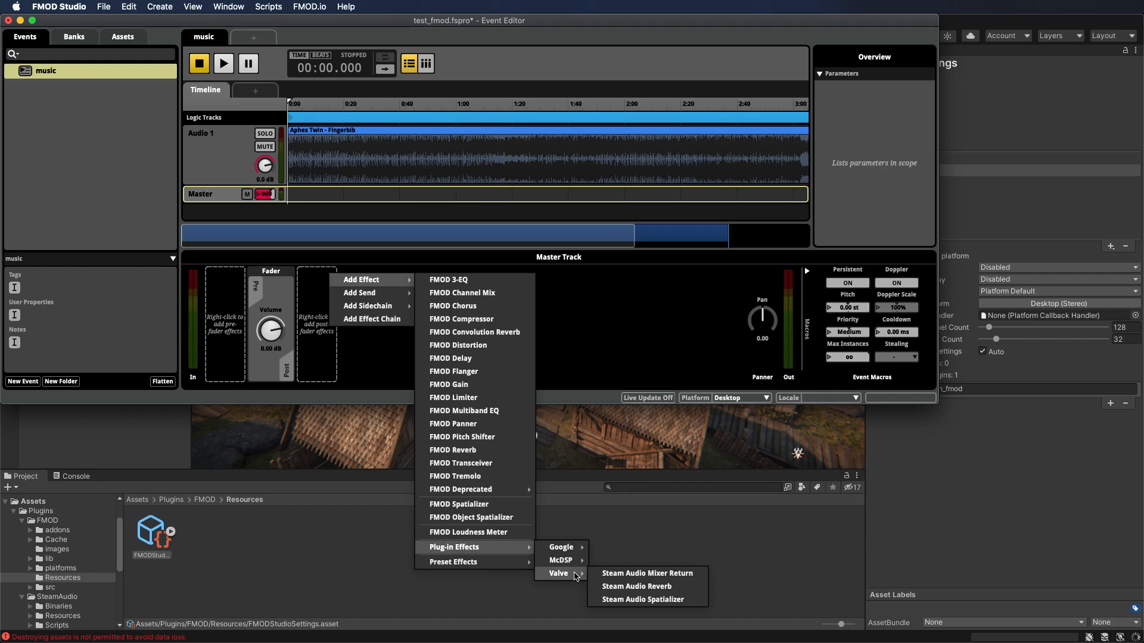
{"action": "left_click", "coordinate": [651, 600]}
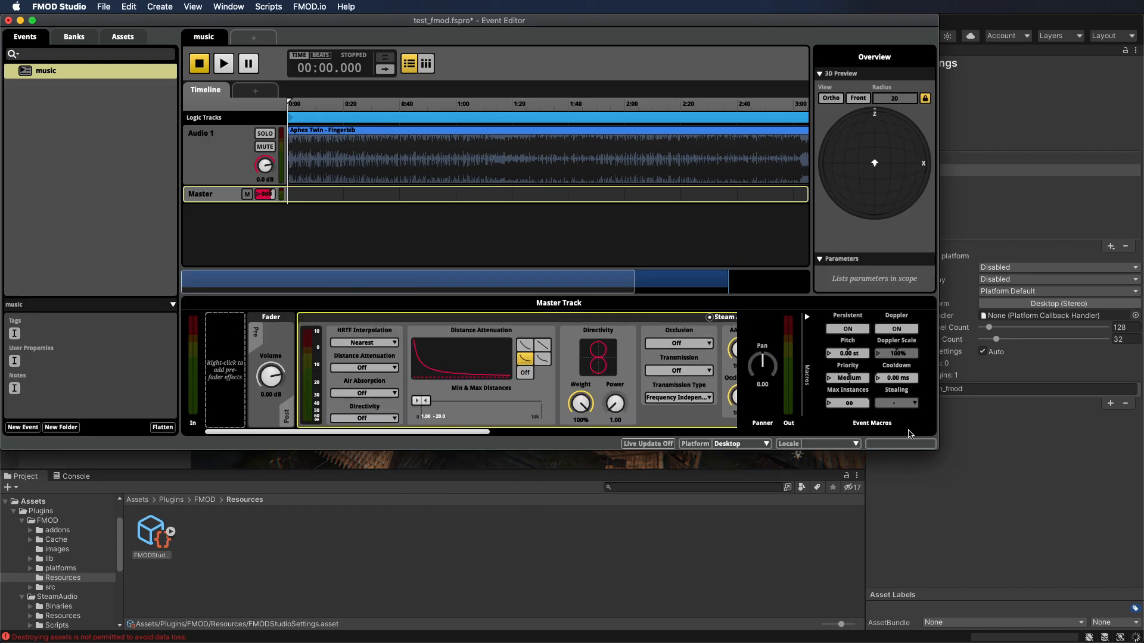
{"action": "left_click_drag", "start_coordinate": [938, 450], "coordinate": [1141, 637]}
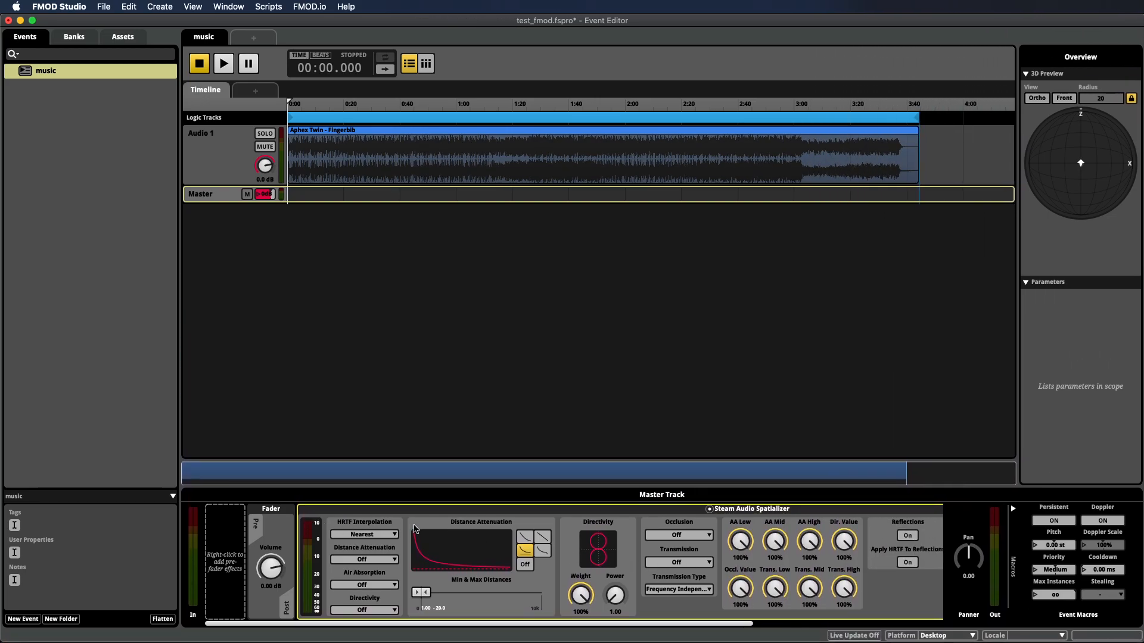
Step: Set the Steam Audio Spatializer's Distance Attenuation to Curve-Driven
{"action": "left_click_drag", "start_coordinate": [549, 625], "coordinate": [512, 617]}
{"action": "left_click", "coordinate": [364, 561]}
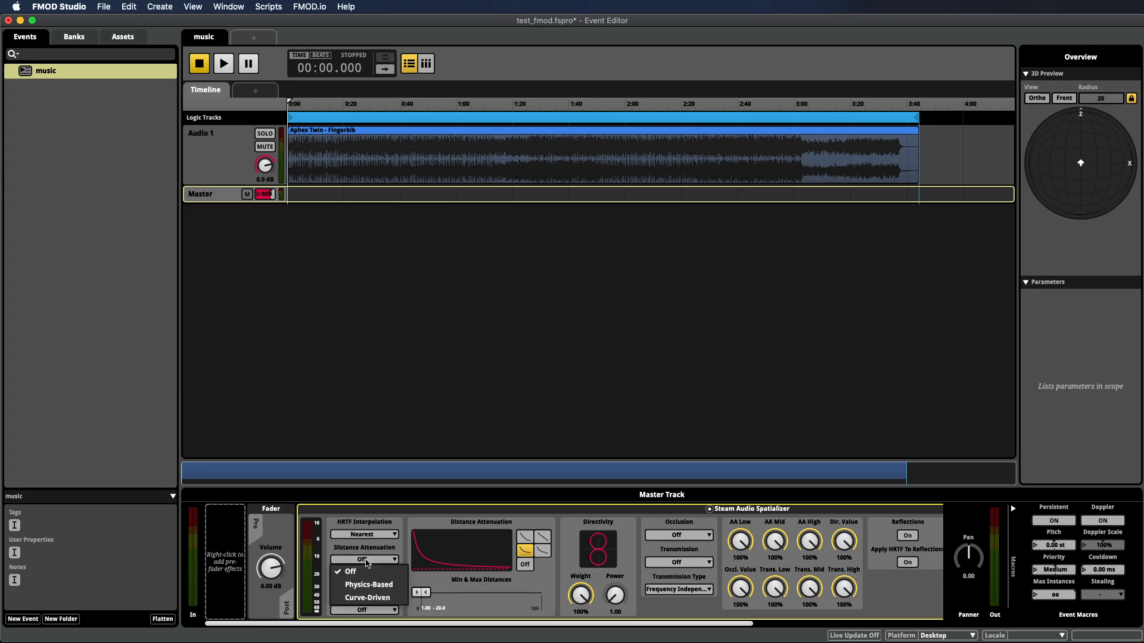
{"action": "left_click", "coordinate": [367, 598]}
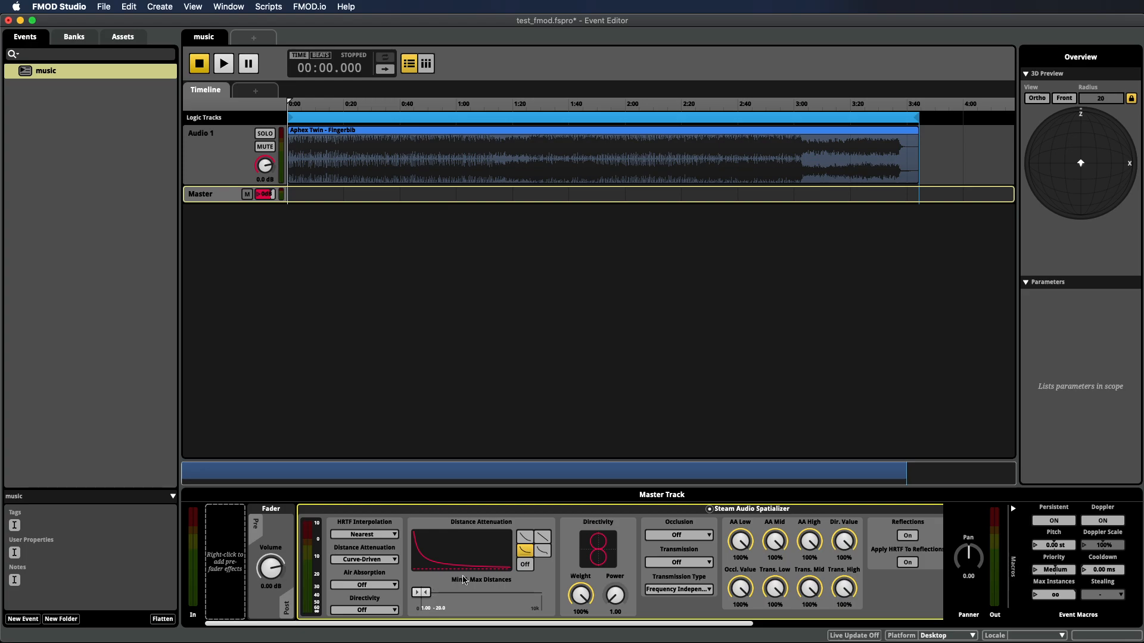
Step: Save and build the FMOD project and switch back to Unity
{"action": "key", "text": "super+s"}
{"action": "left_click", "coordinate": [103, 6]}
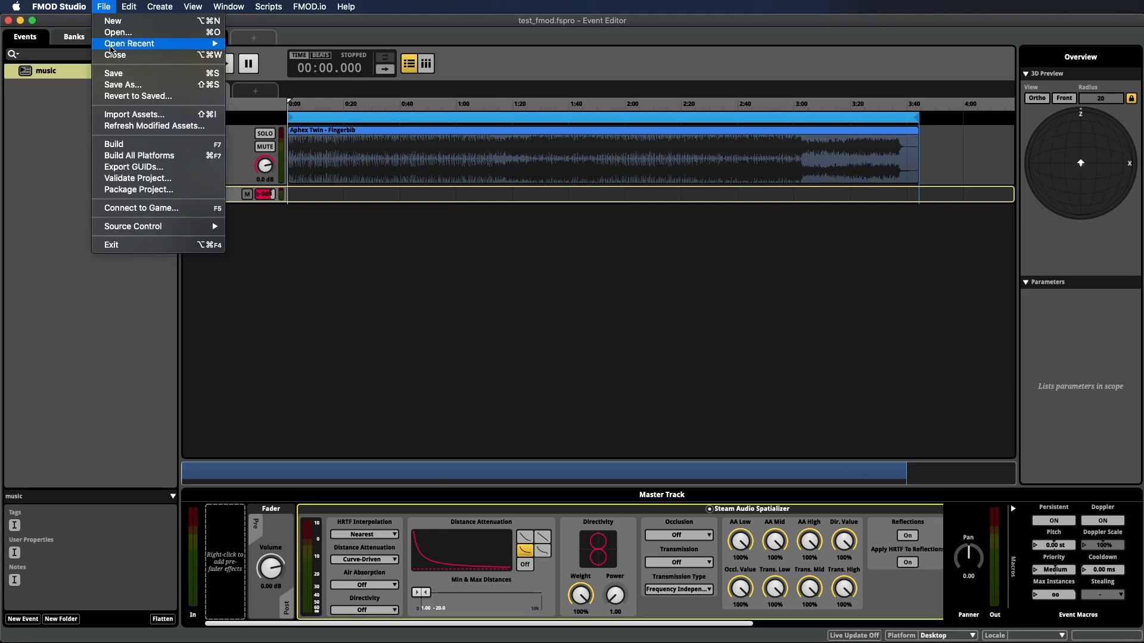
{"action": "left_click", "coordinate": [146, 144]}
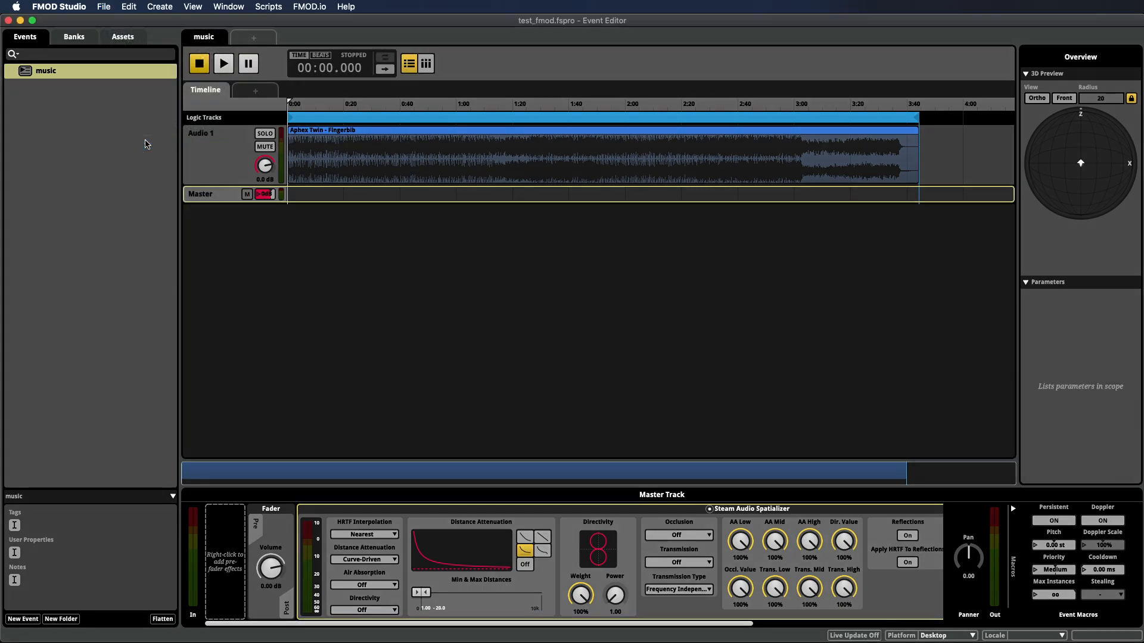
{"action": "left_click", "coordinate": [329, 136]}
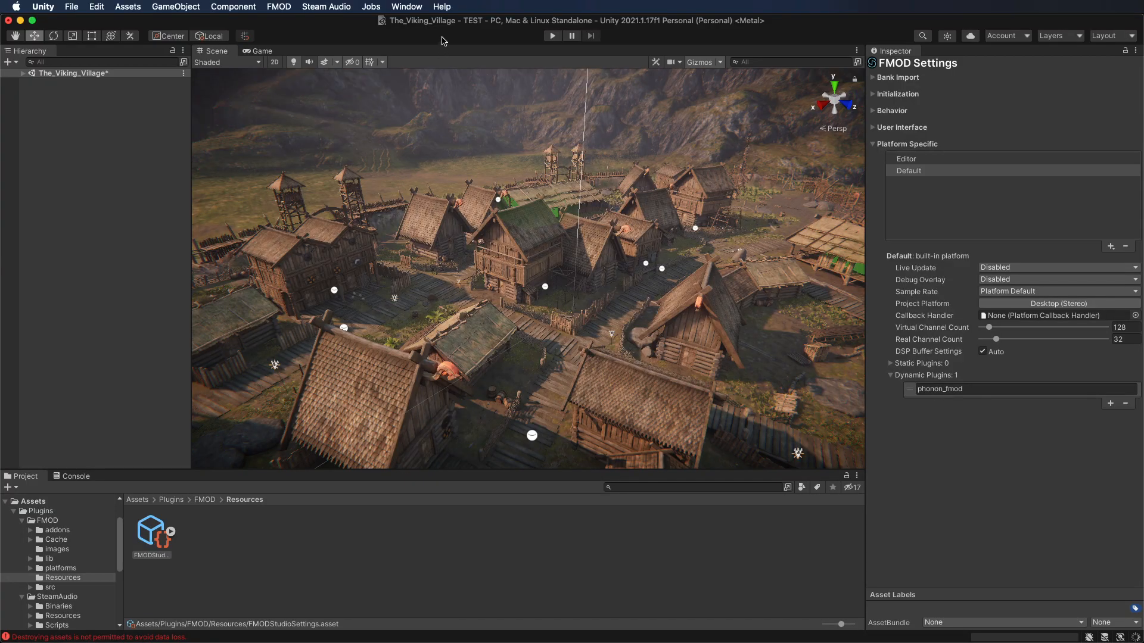
Step: Find Camera_low under the FlyingRigidBodyFPSController in the Cameras group and examine its components and position in the village
{"action": "key", "text": "alt"}
{"action": "left_click_drag", "start_coordinate": [517, 216], "coordinate": [512, 338], "text": "alt"}
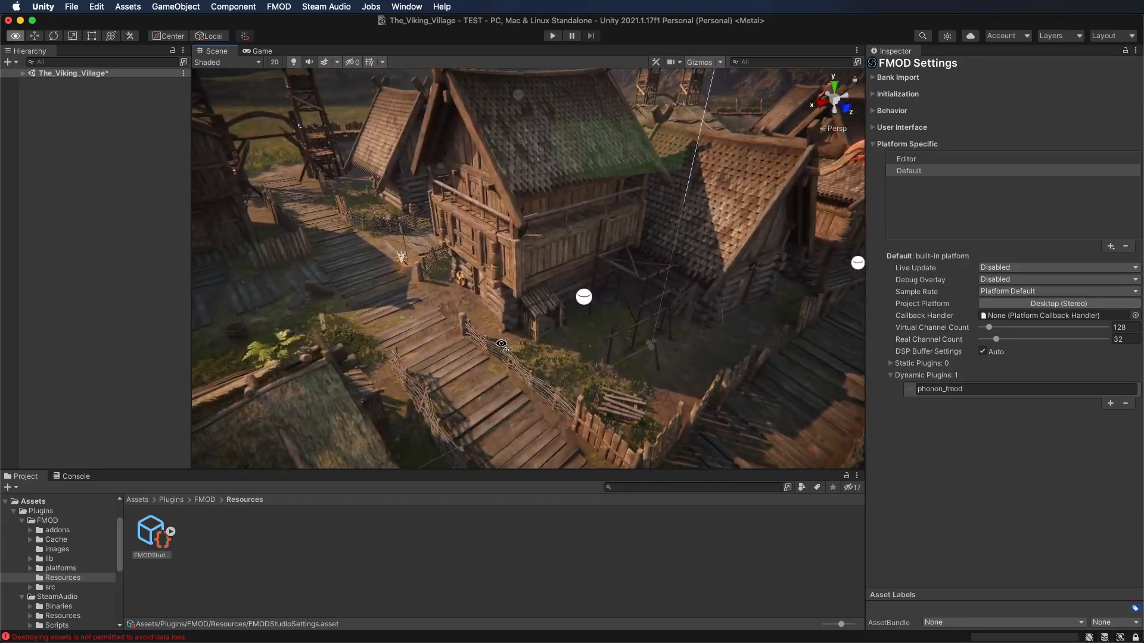
{"action": "left_click", "coordinate": [23, 72]}
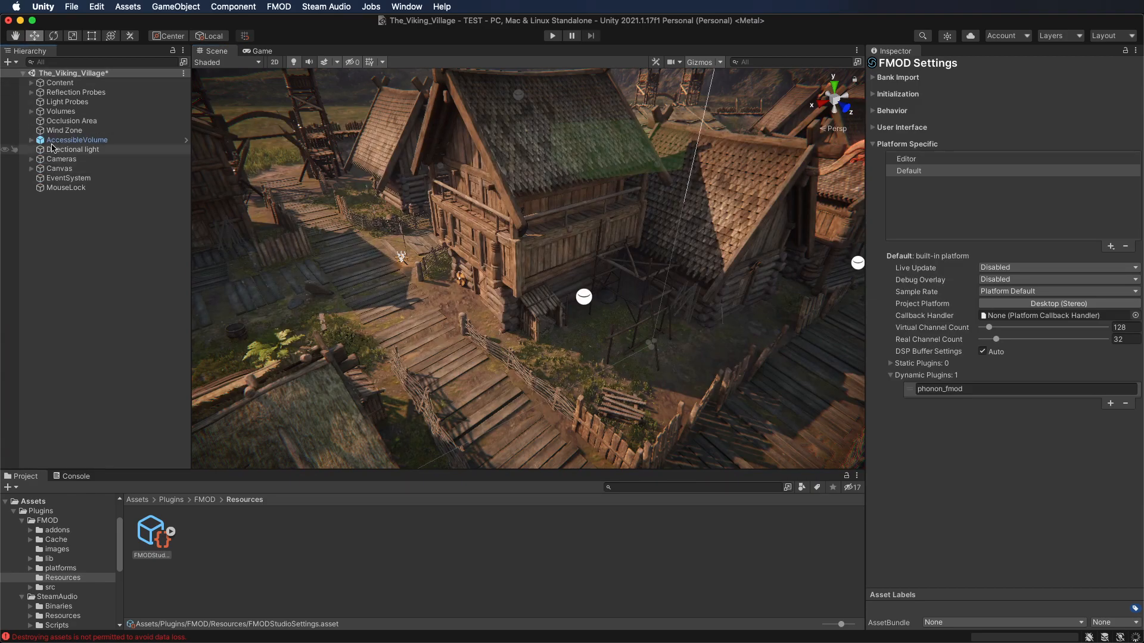
{"action": "left_click", "coordinate": [32, 169]}
{"action": "left_click", "coordinate": [31, 169]}
{"action": "left_click", "coordinate": [32, 159]}
{"action": "left_click", "coordinate": [40, 170]}
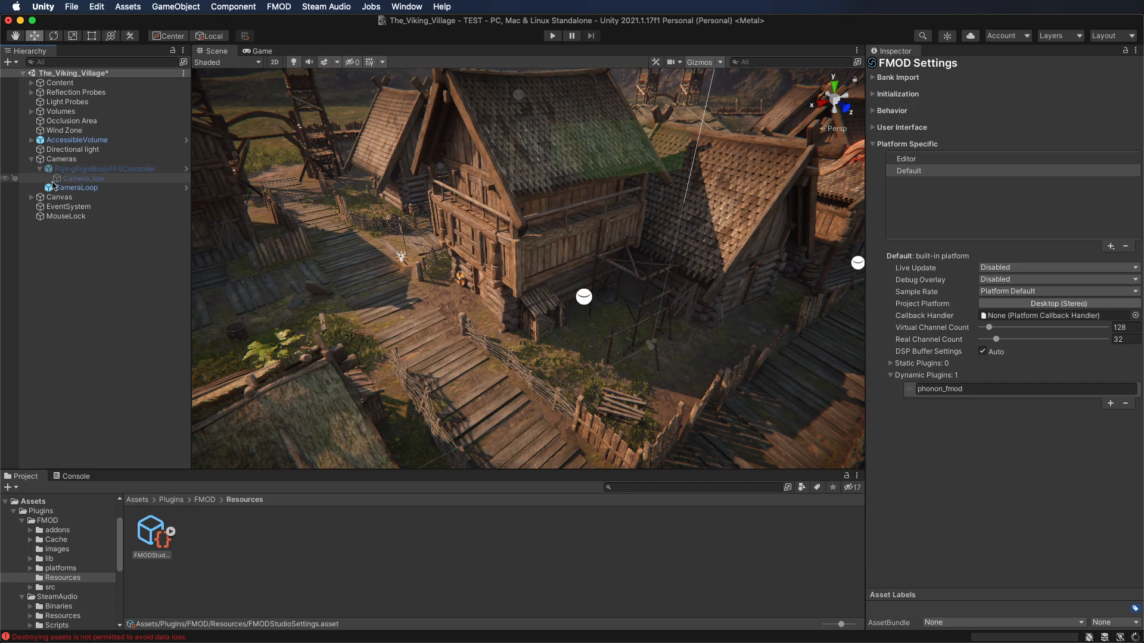
{"action": "left_click", "coordinate": [66, 178]}
{"action": "key", "text": "f"}
{"action": "scroll", "coordinate": [515, 290], "scroll_direction": "up", "scroll_amount": 5}
{"action": "left_click_drag", "start_coordinate": [515, 287], "coordinate": [528, 265], "text": "alt"}
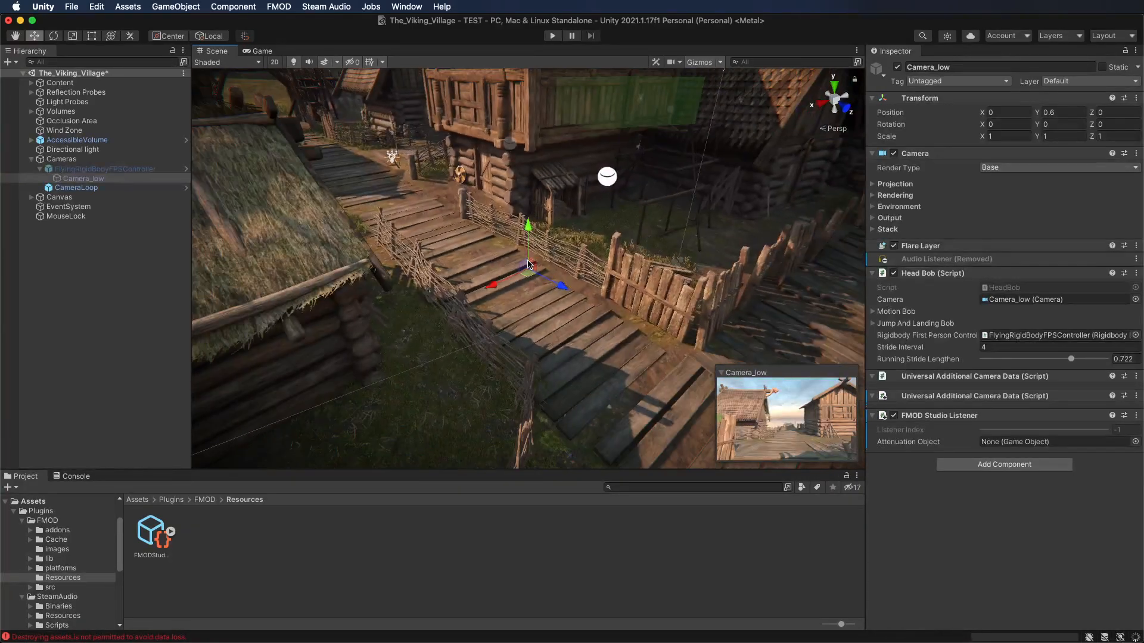
Step: Add an FMOD Studio Event Emitter component to the pf_build_big_storage_01 building by the water
{"action": "scroll", "coordinate": [528, 265], "scroll_direction": "down", "scroll_amount": 10}
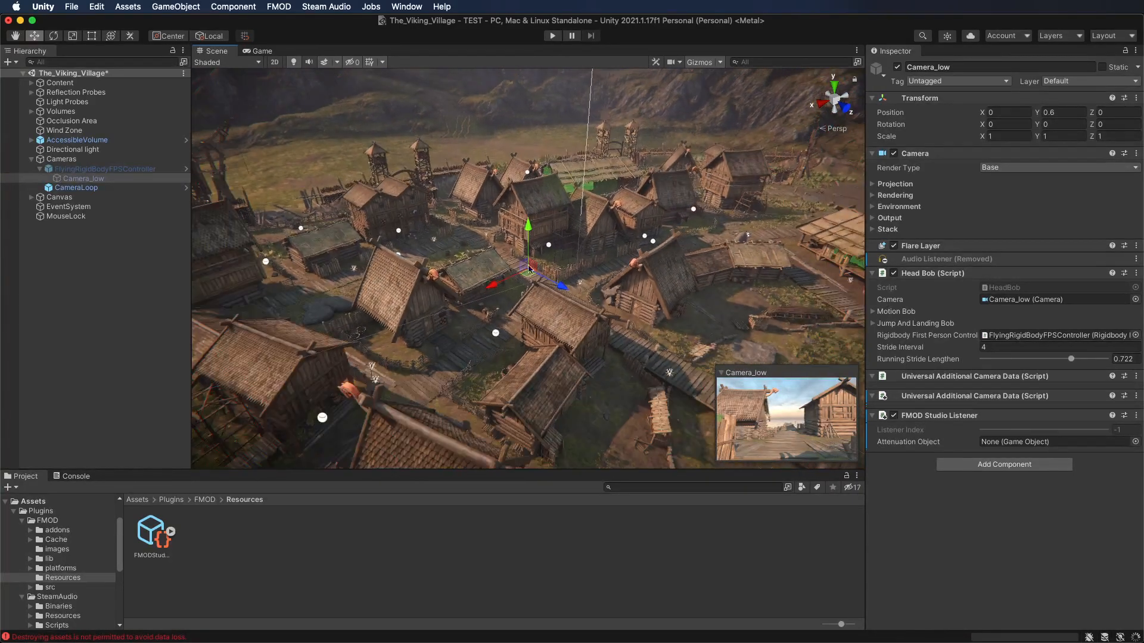
{"action": "left_click_drag", "start_coordinate": [528, 264], "coordinate": [833, 224], "text": "alt"}
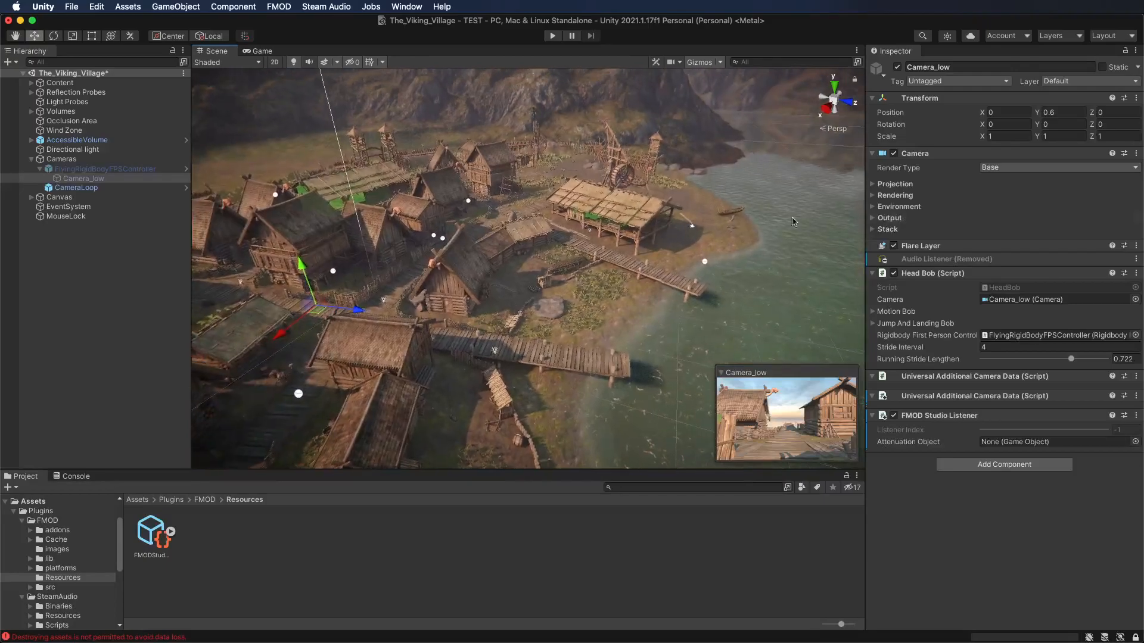
{"action": "left_click", "coordinate": [614, 201]}
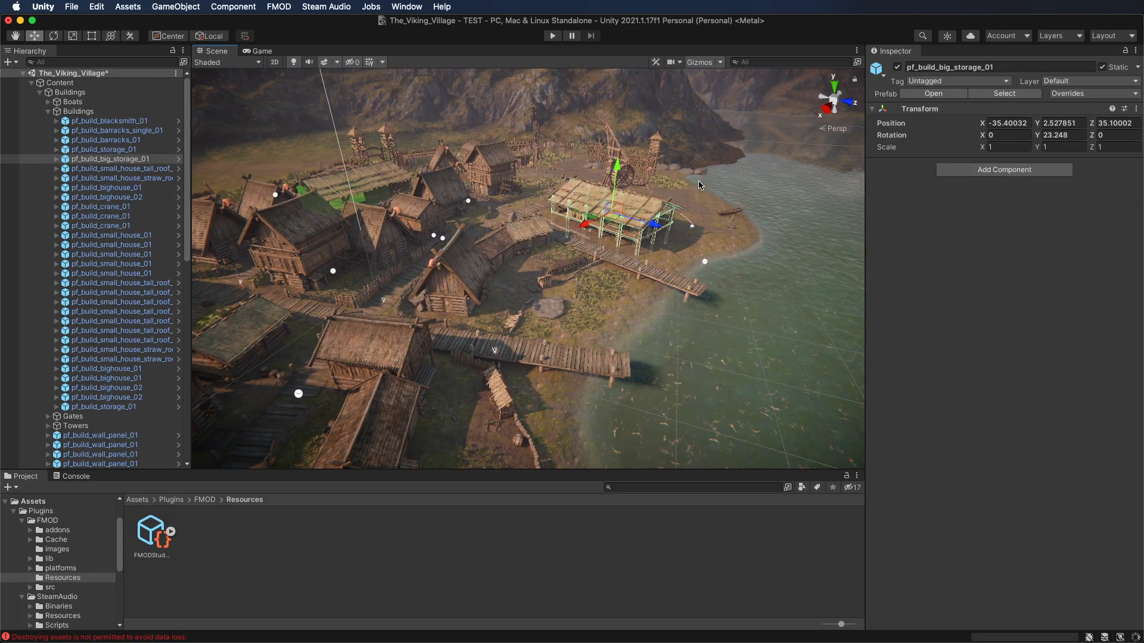
{"action": "left_click", "coordinate": [1015, 171]}
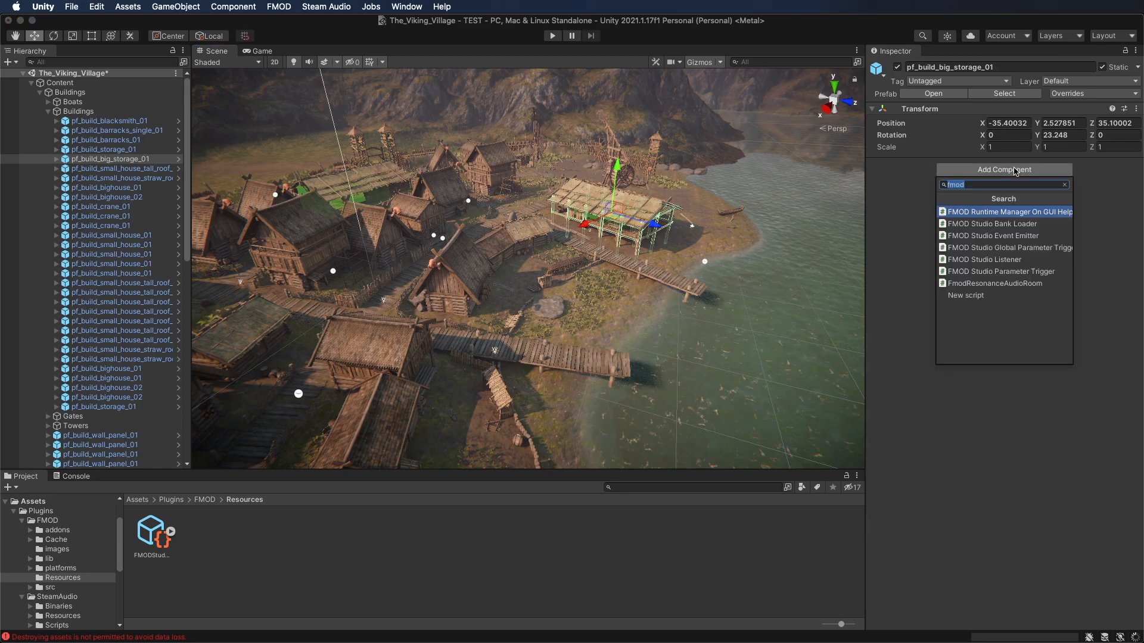
{"action": "type", "text": "fmod"}
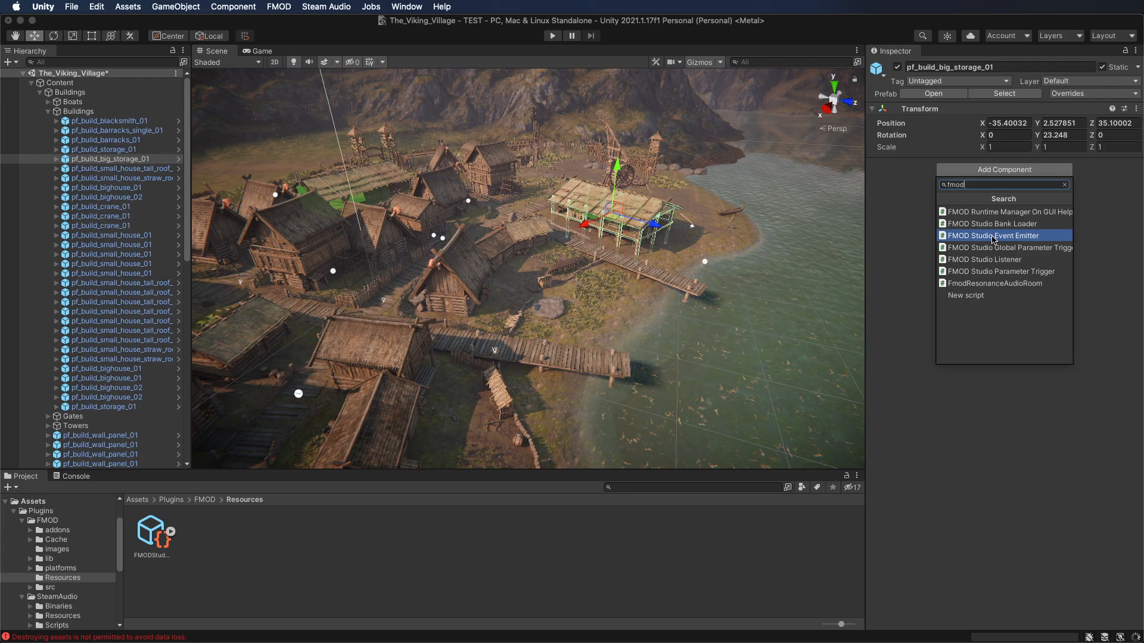
{"action": "left_click", "coordinate": [972, 236]}
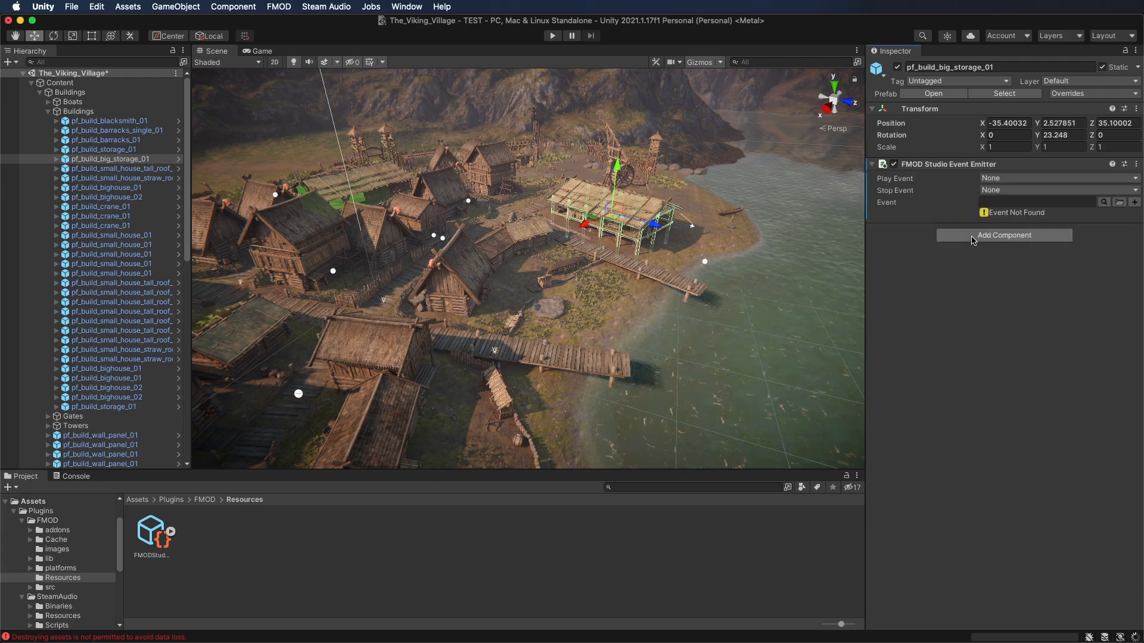
Step: Assign event:/music to the storage building's event emitter and set its Play Event to Object Start
{"action": "left_click", "coordinate": [1104, 202]}
{"action": "left_click", "coordinate": [822, 218]}
{"action": "double_click", "coordinate": [856, 226]}
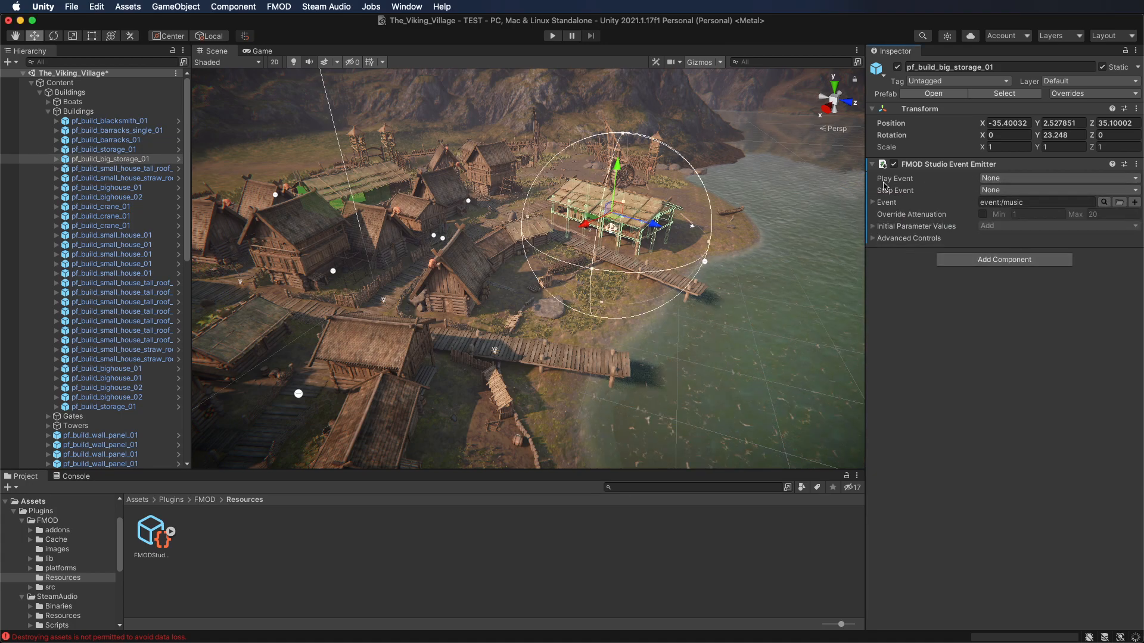
{"action": "left_click", "coordinate": [980, 178]}
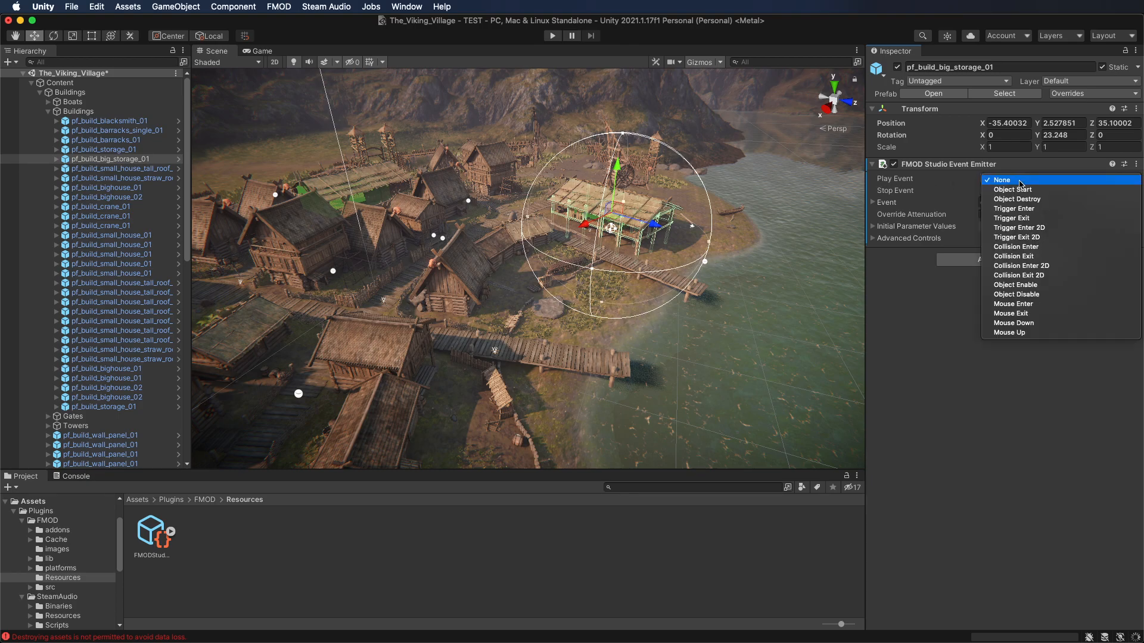
{"action": "left_click", "coordinate": [1026, 190]}
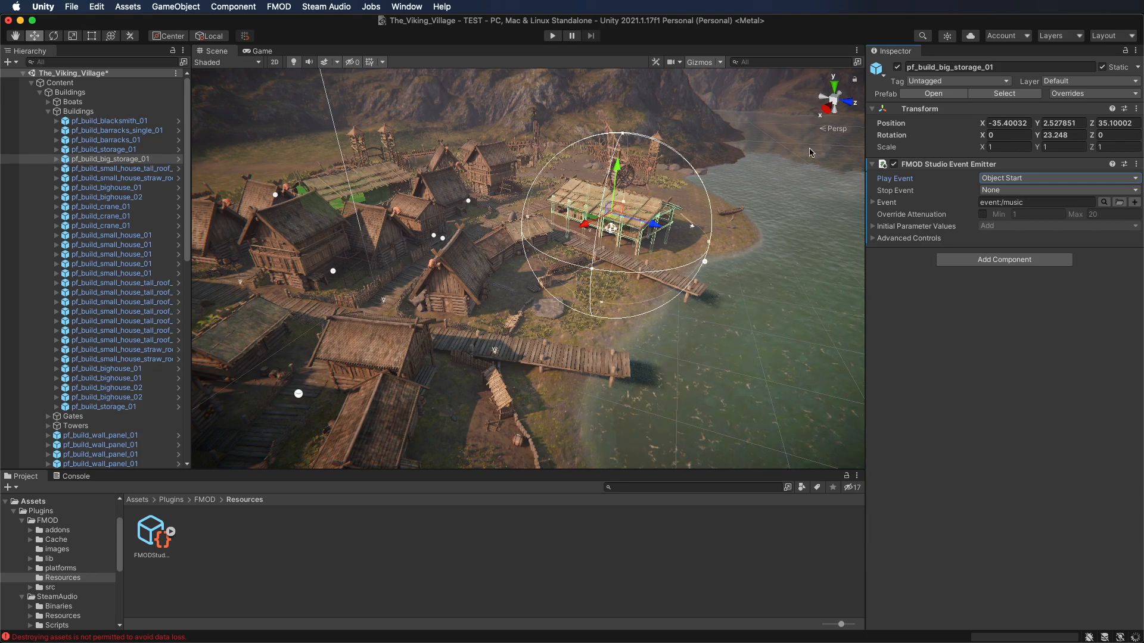
{"action": "left_click_drag", "start_coordinate": [523, 200], "coordinate": [578, 154], "text": "alt"}
{"action": "key", "text": "w"}
{"action": "right_click_drag", "start_coordinate": [578, 154], "coordinate": [609, 269]}
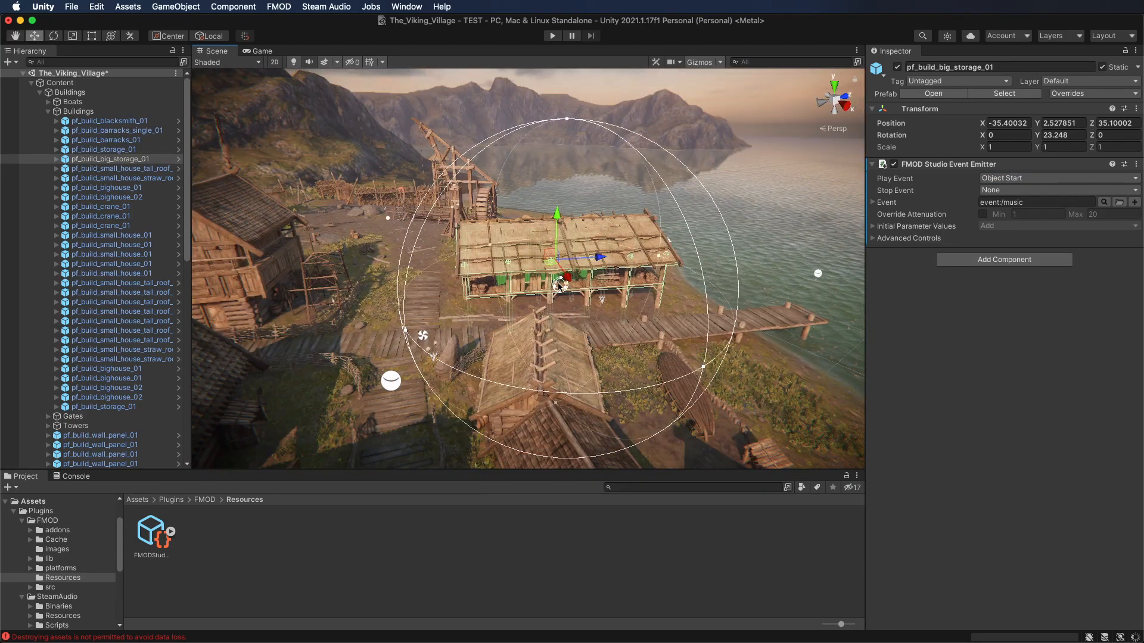
Step: Try overriding the storage building emitter's attenuation with a minimum of about 10.27 and a maximum of about 29.85, and disable the override again
{"action": "left_click_drag", "start_coordinate": [519, 217], "coordinate": [793, 241], "text": "alt"}
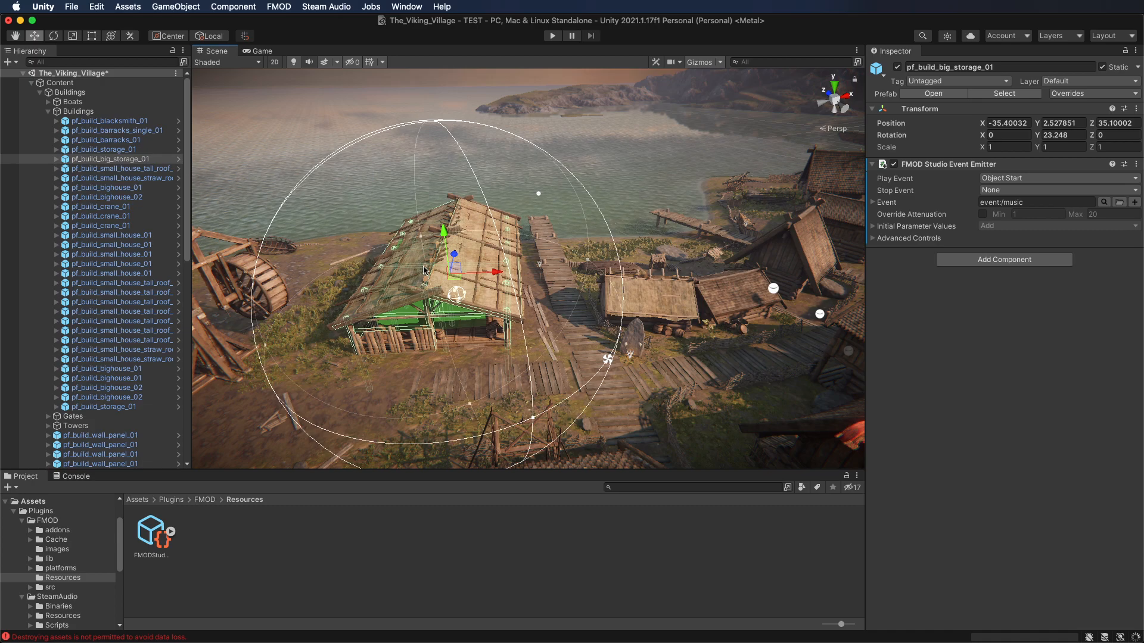
{"action": "left_click", "coordinate": [982, 214]}
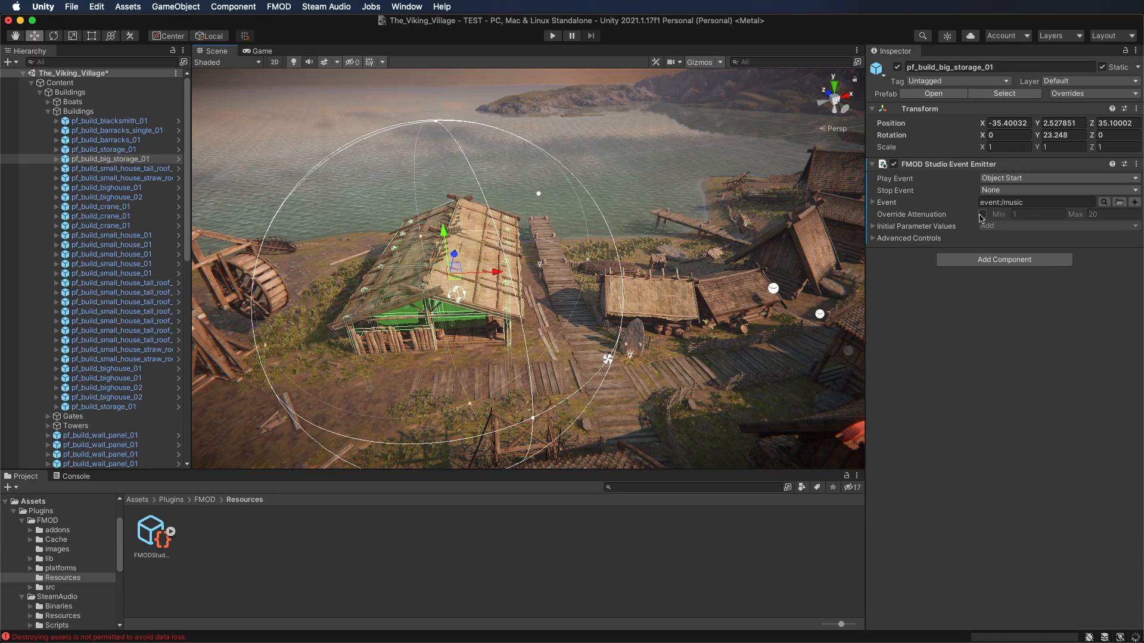
{"action": "left_click", "coordinate": [1000, 215]}
{"action": "left_click_drag", "start_coordinate": [1000, 215], "coordinate": [1080, 224]}
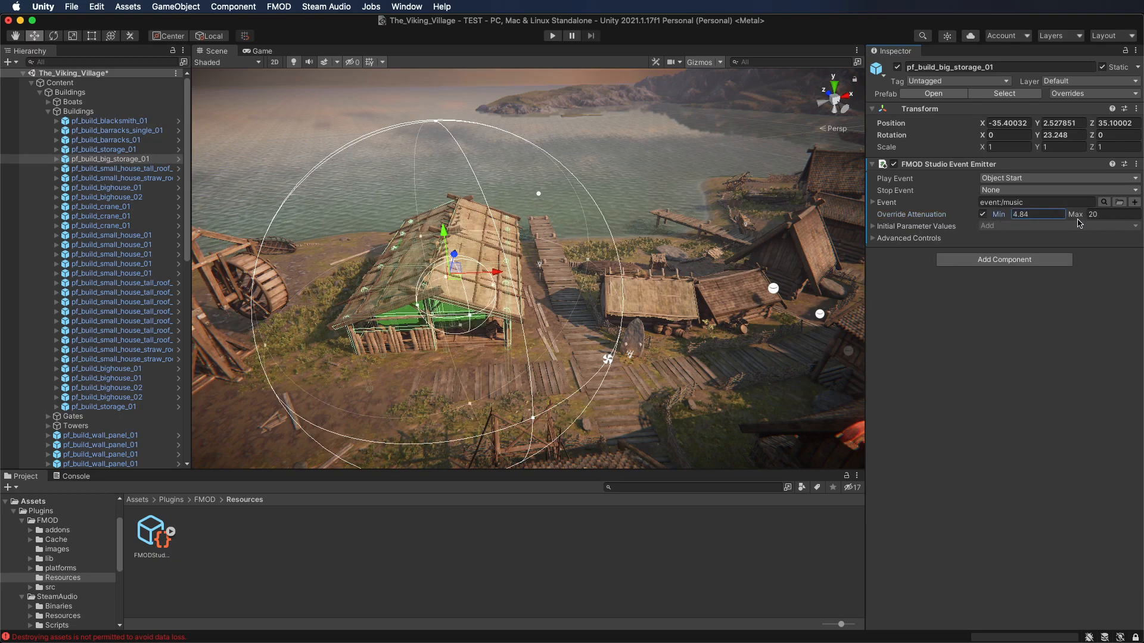
{"action": "left_click_drag", "start_coordinate": [416, 308], "coordinate": [377, 331]}
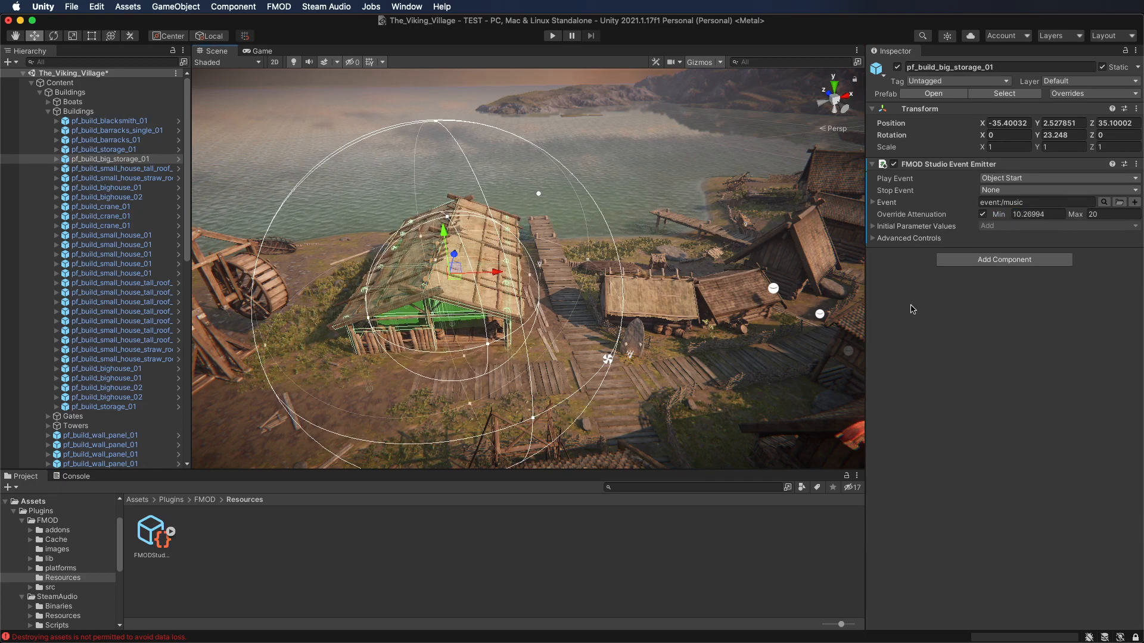
{"action": "left_click_drag", "start_coordinate": [1076, 216], "coordinate": [1137, 225]}
{"action": "scroll", "coordinate": [233, 322], "scroll_direction": "down", "scroll_amount": 5}
{"action": "right_click_drag", "start_coordinate": [352, 276], "coordinate": [407, 111]}
{"action": "right_click_drag", "start_coordinate": [397, 118], "coordinate": [297, 410]}
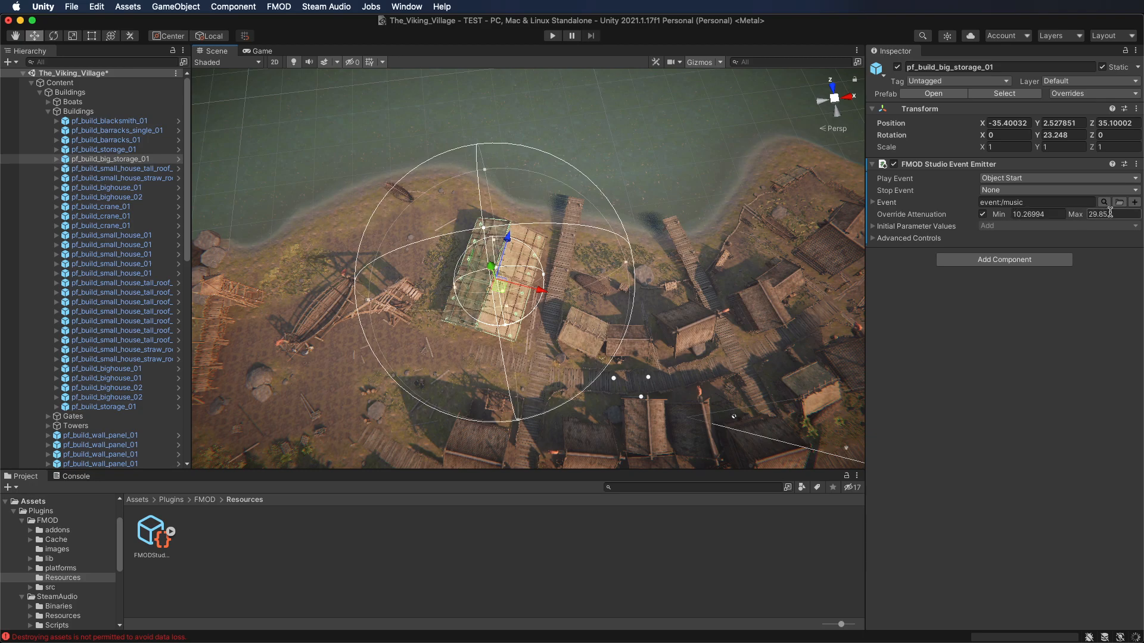
{"action": "left_click", "coordinate": [983, 215]}
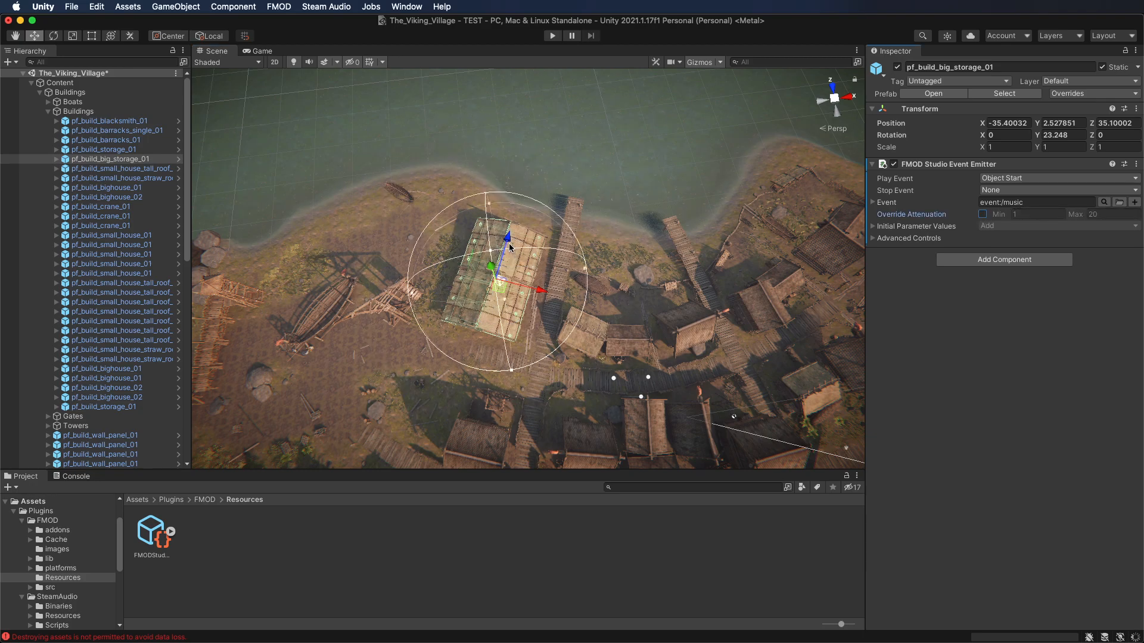
Step: Switch to FMOD Studio and set the music event's Steam Audio Spatializer distances to 10 minimum and 30 maximum with a gently falling attenuation curve
{"action": "key", "text": "ctrl+Up"}
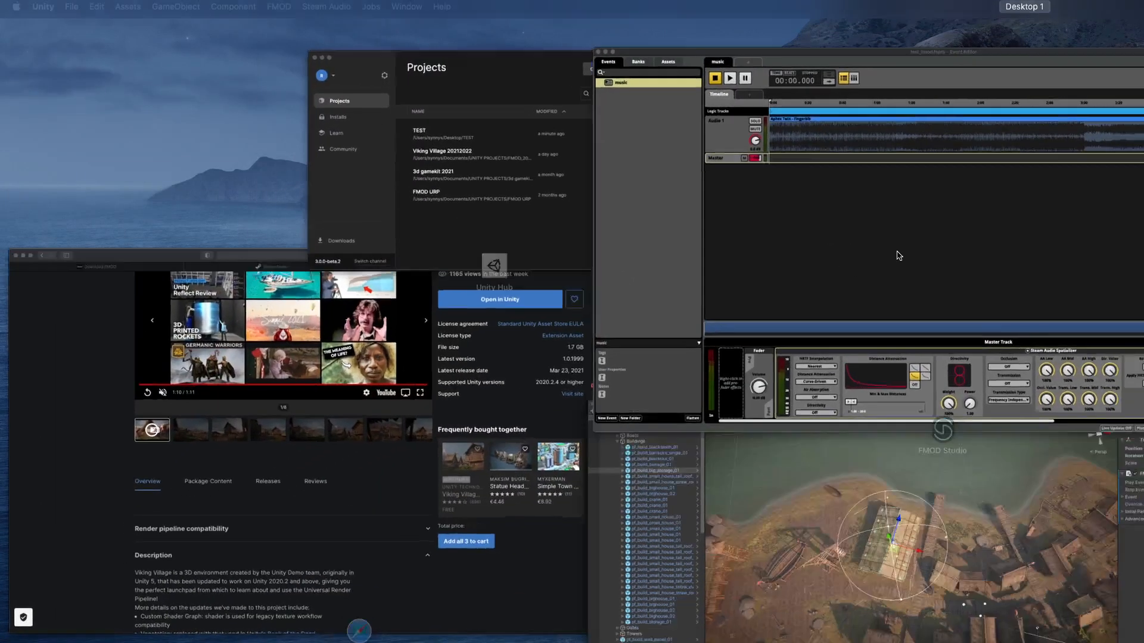
{"action": "left_click", "coordinate": [896, 253]}
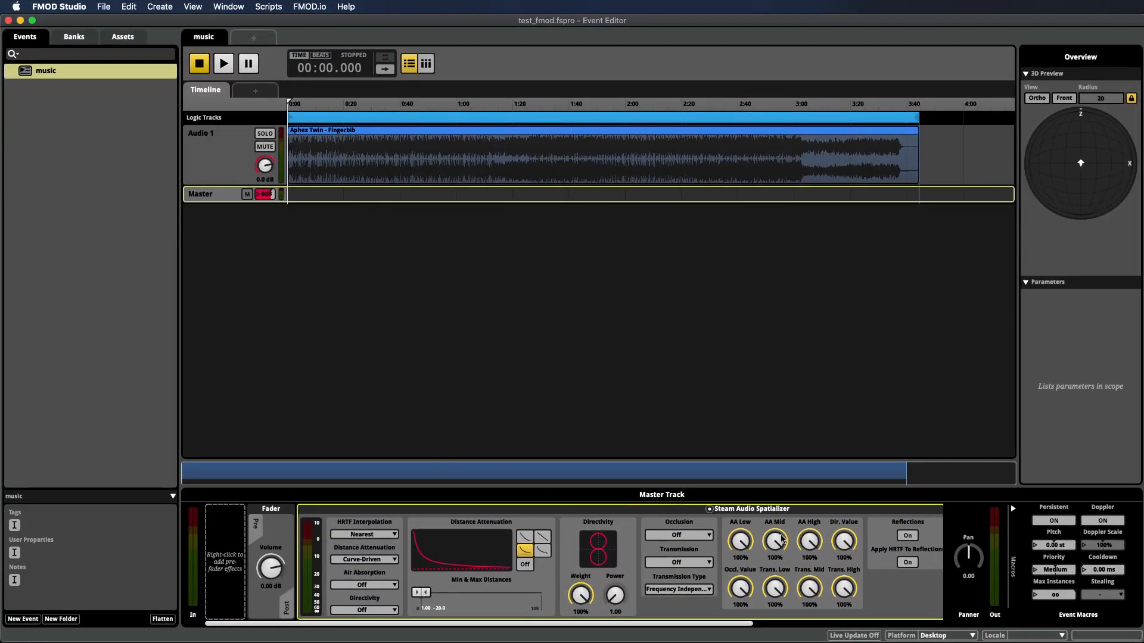
{"action": "left_click", "coordinate": [425, 609]}
{"action": "type", "text": "10"}
{"action": "key", "text": "Return"}
{"action": "left_click", "coordinate": [441, 609]}
{"action": "type", "text": "30"}
{"action": "key", "text": "Return"}
{"action": "left_click", "coordinate": [528, 540]}
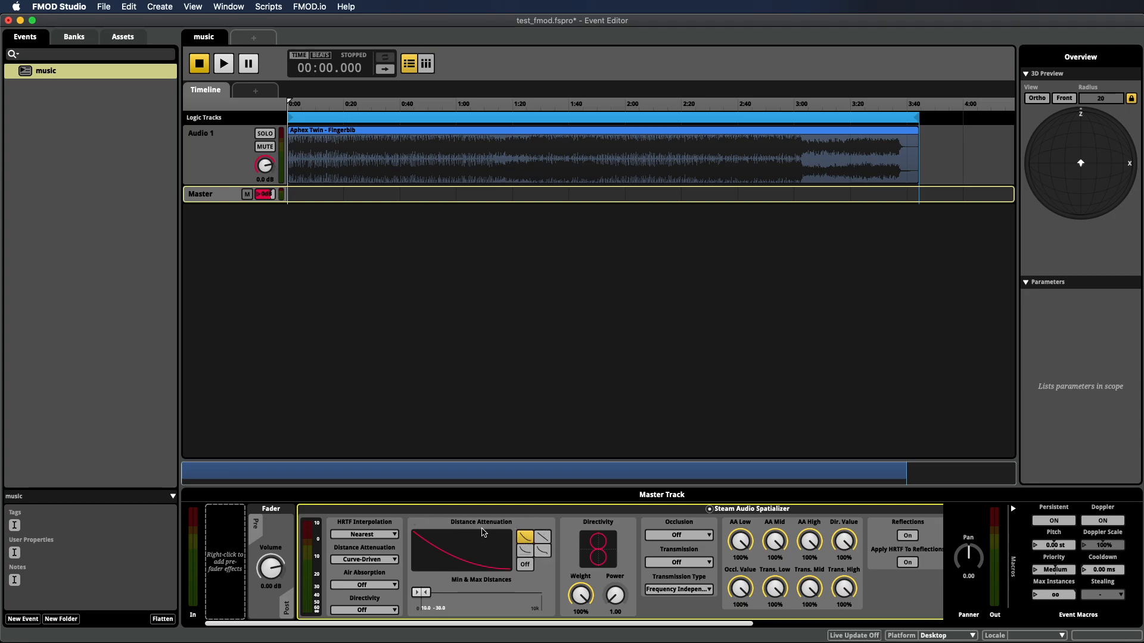
Step: Save the FMOD project, rebuild its banks with the new distance settings and return to Unity
{"action": "key", "text": "super+s"}
{"action": "left_click", "coordinate": [103, 6]}
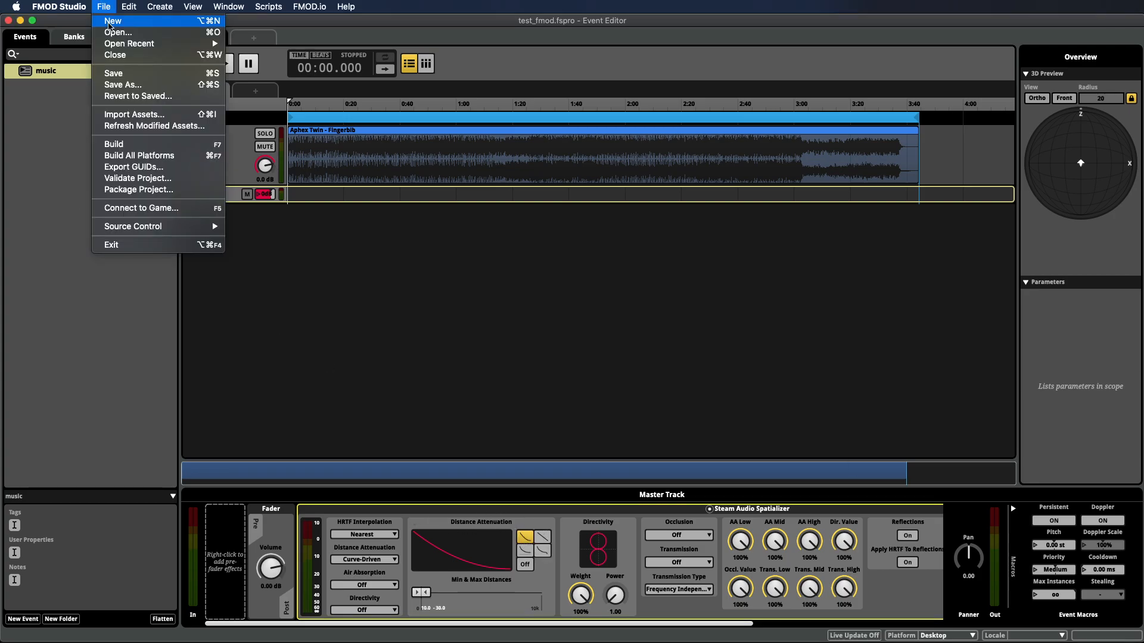
{"action": "left_click", "coordinate": [143, 144]}
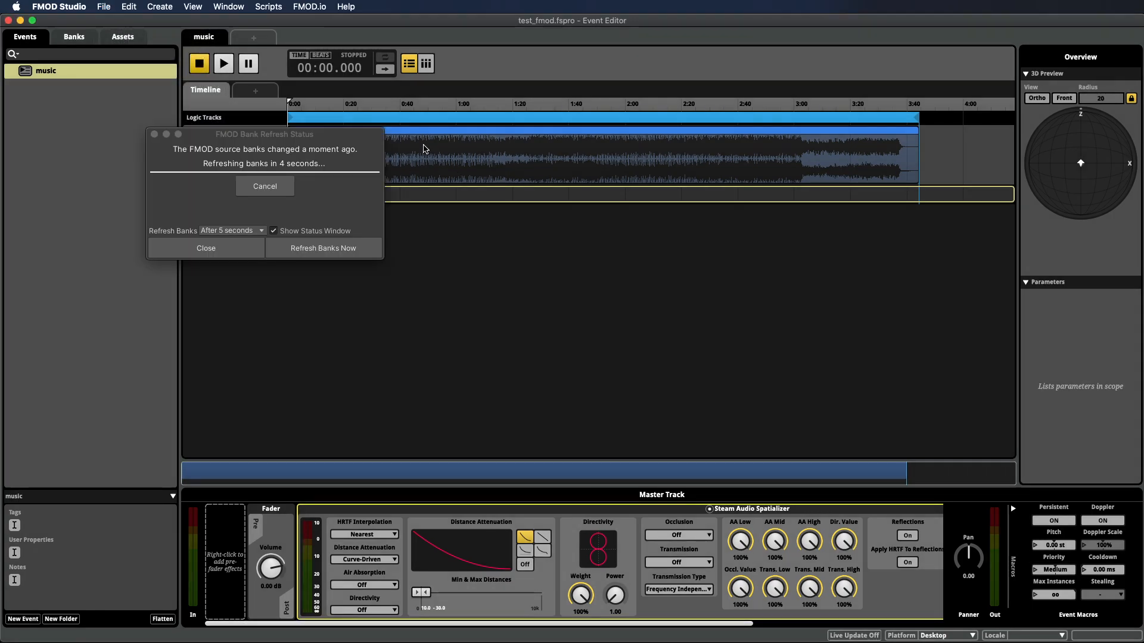
{"action": "left_click", "coordinate": [312, 136]}
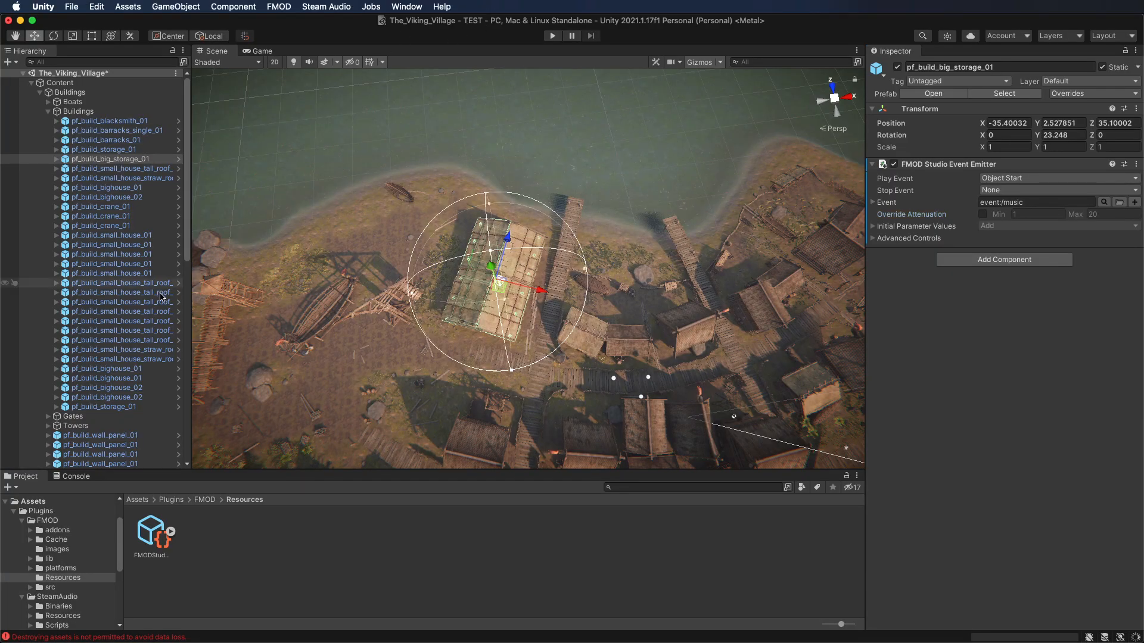
Step: Clear the old error messages from the Console and start Play mode
{"action": "left_click", "coordinate": [76, 477]}
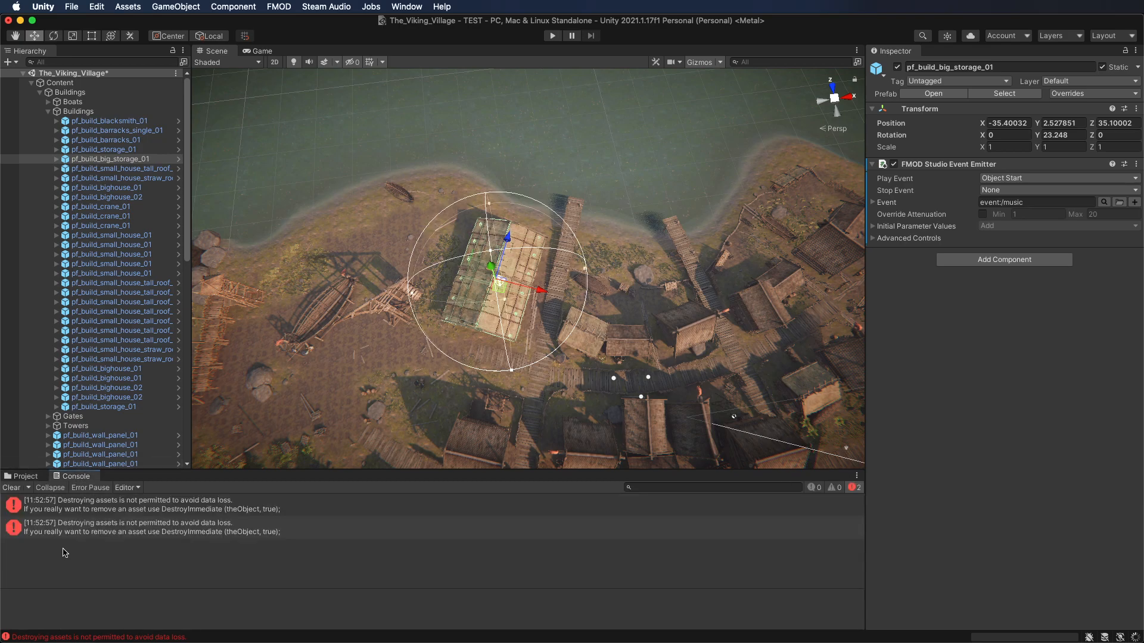
{"action": "left_click", "coordinate": [12, 488]}
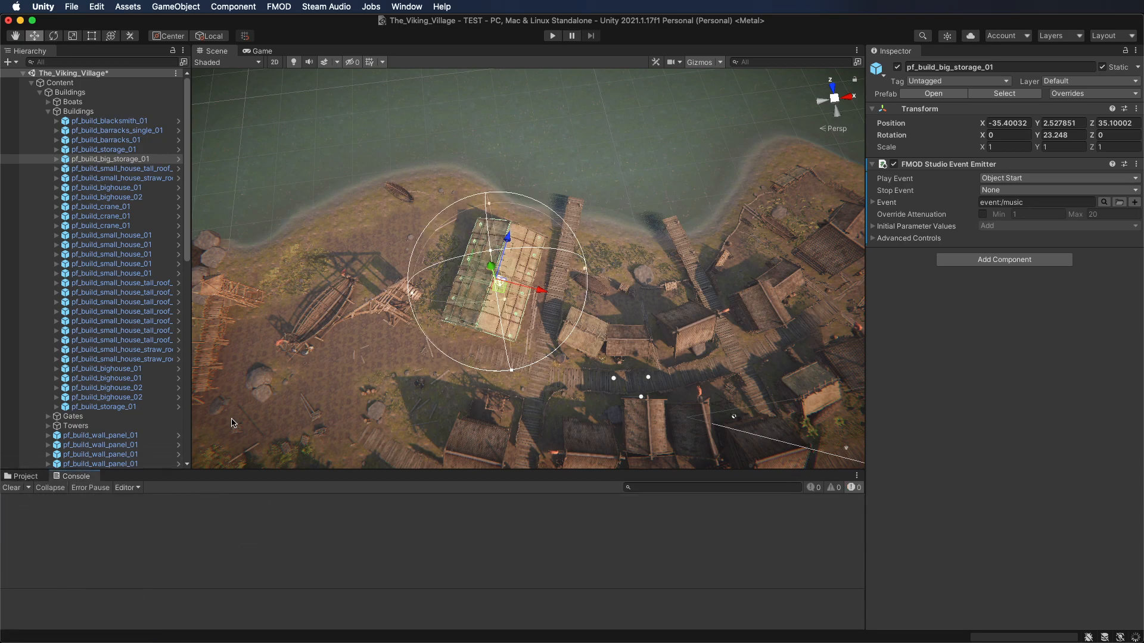
{"action": "left_click", "coordinate": [553, 37]}
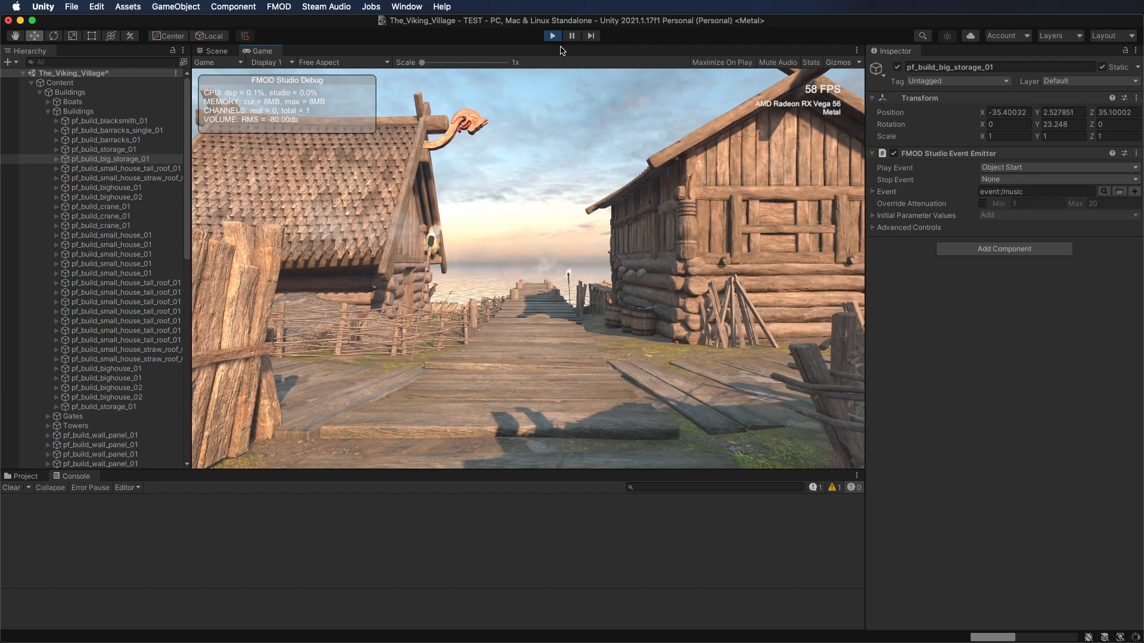
Step: Walk along the village's wooden path to the storage building to check how the music fades in with distance
{"action": "left_click", "coordinate": [530, 256]}
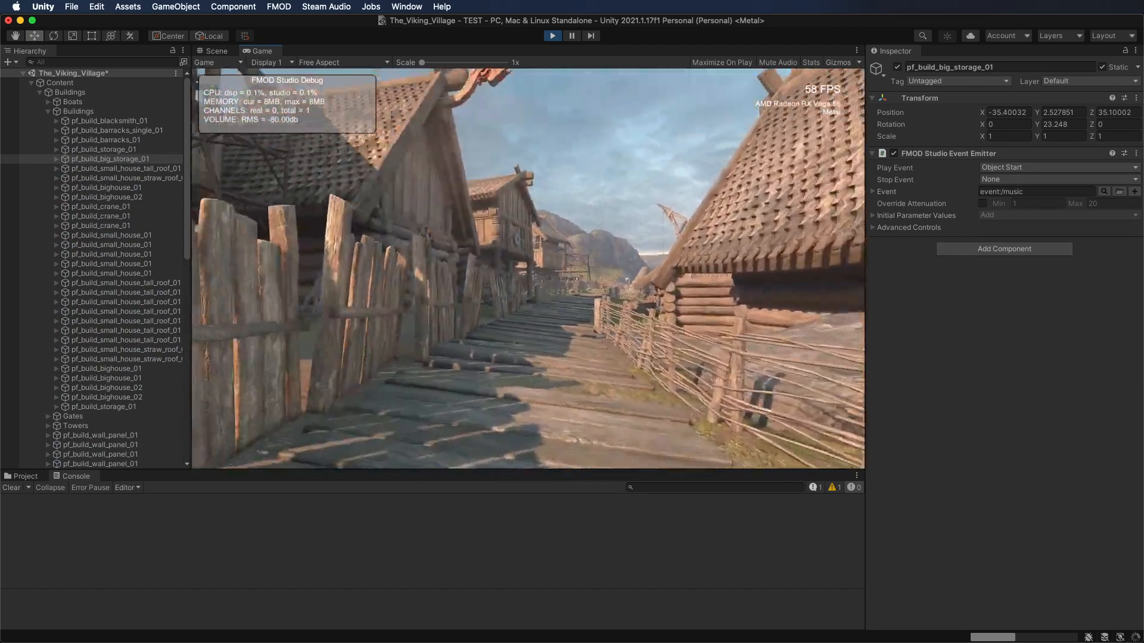
{"action": "key", "text": "w"}
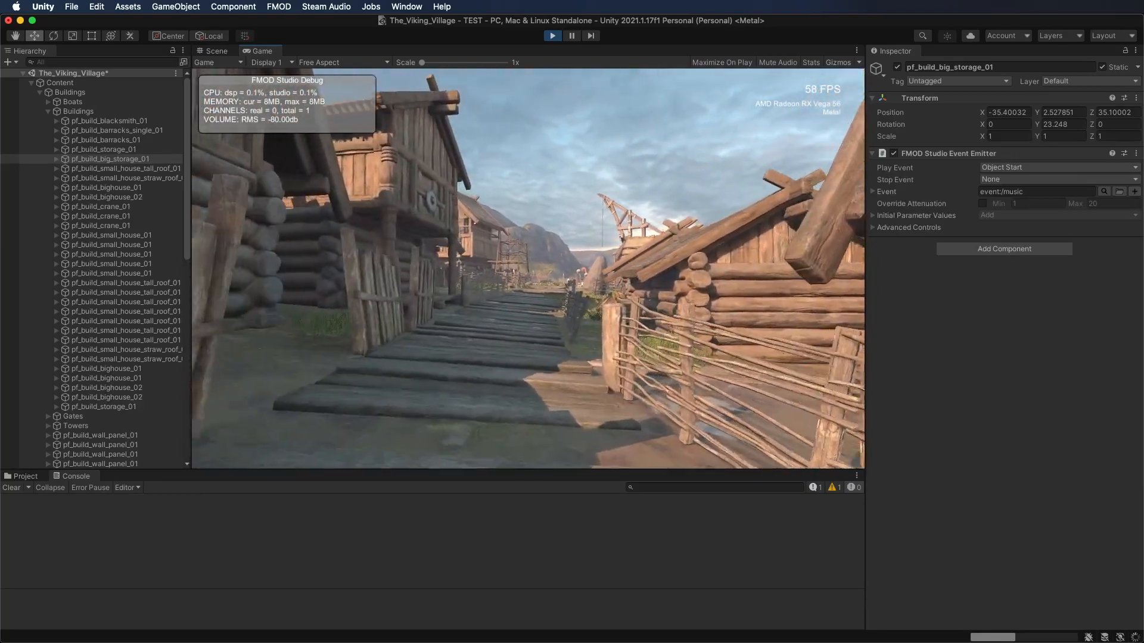
{"action": "key", "text": "w"}
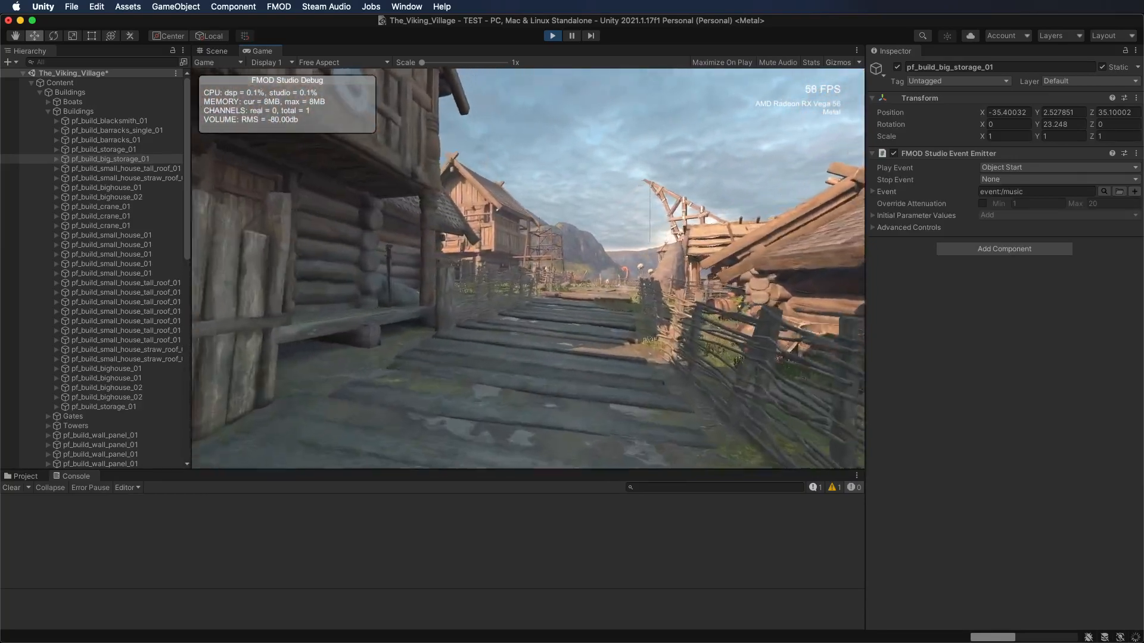
{"action": "key", "text": "w"}
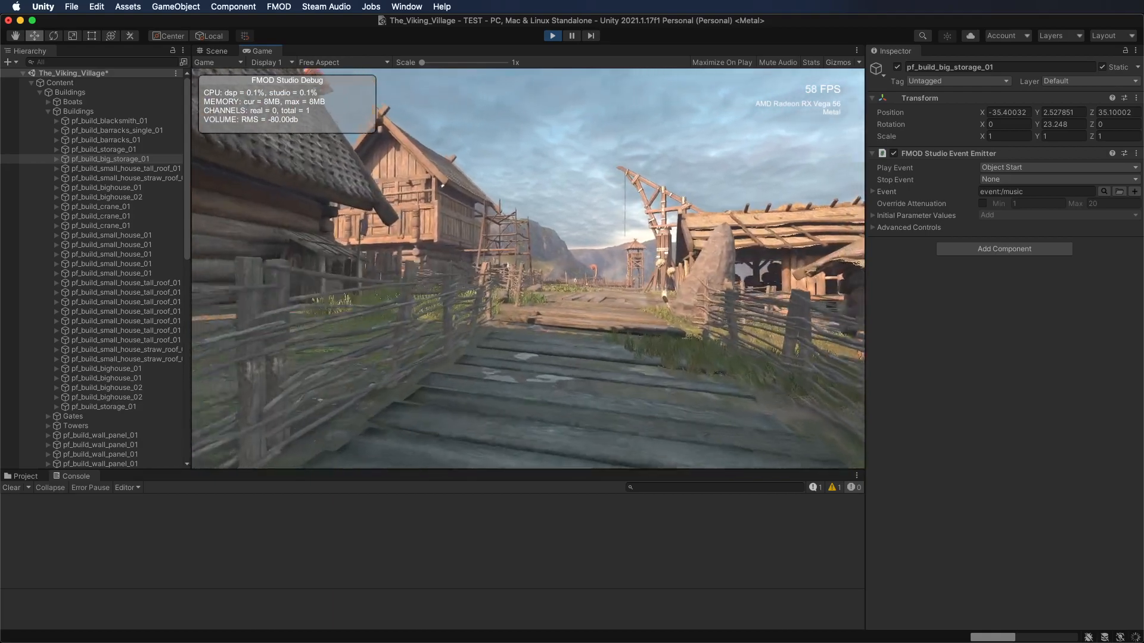
{"action": "key", "text": "w"}
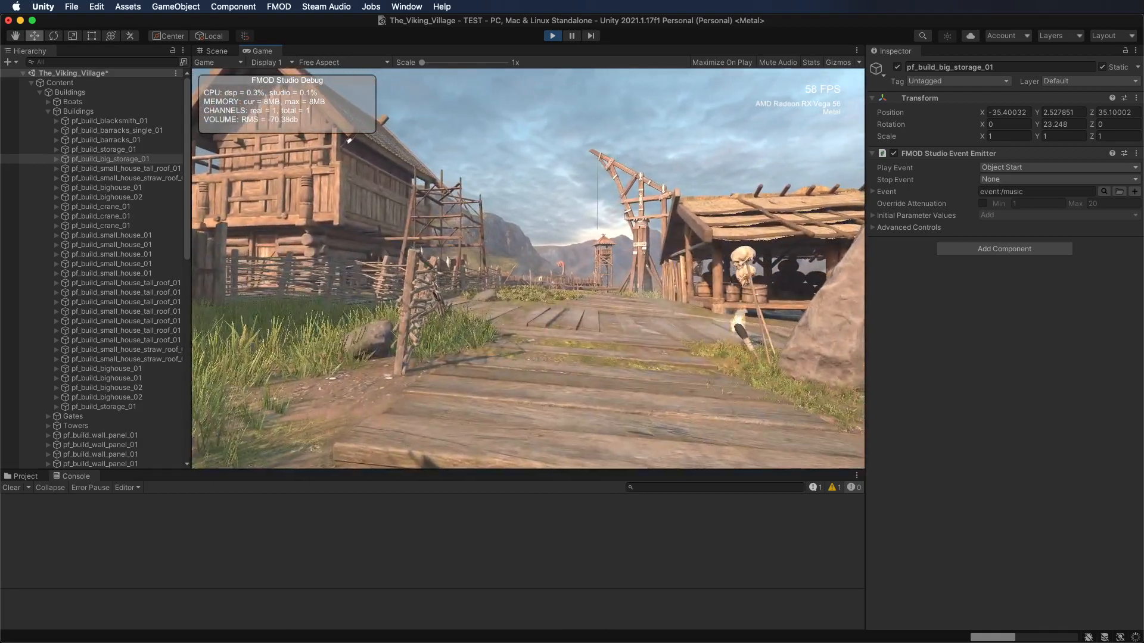
{"action": "key", "text": "w"}
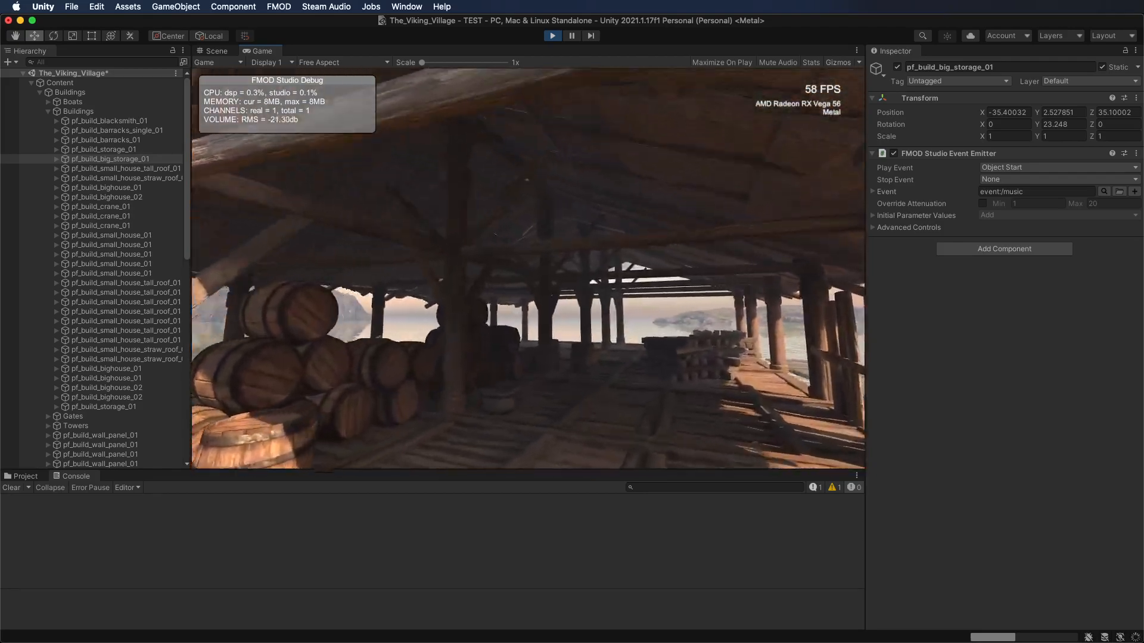
Step: Move through and away from the storage building to check the music's direction and attenuation, and stop Play mode
{"action": "key", "text": "w"}
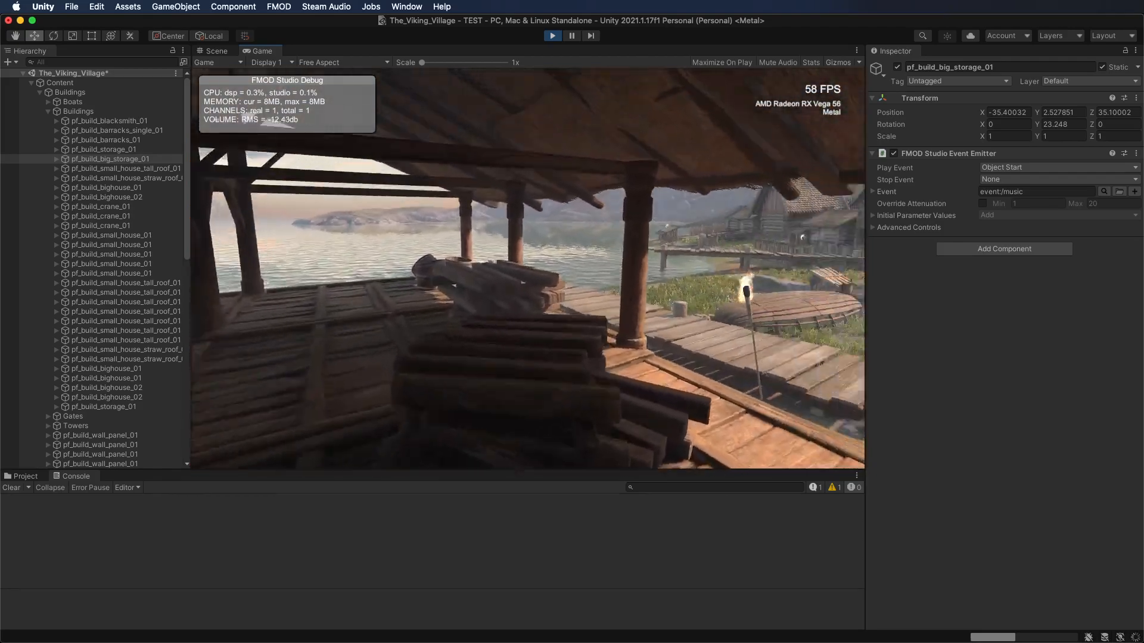
{"action": "key", "text": "w"}
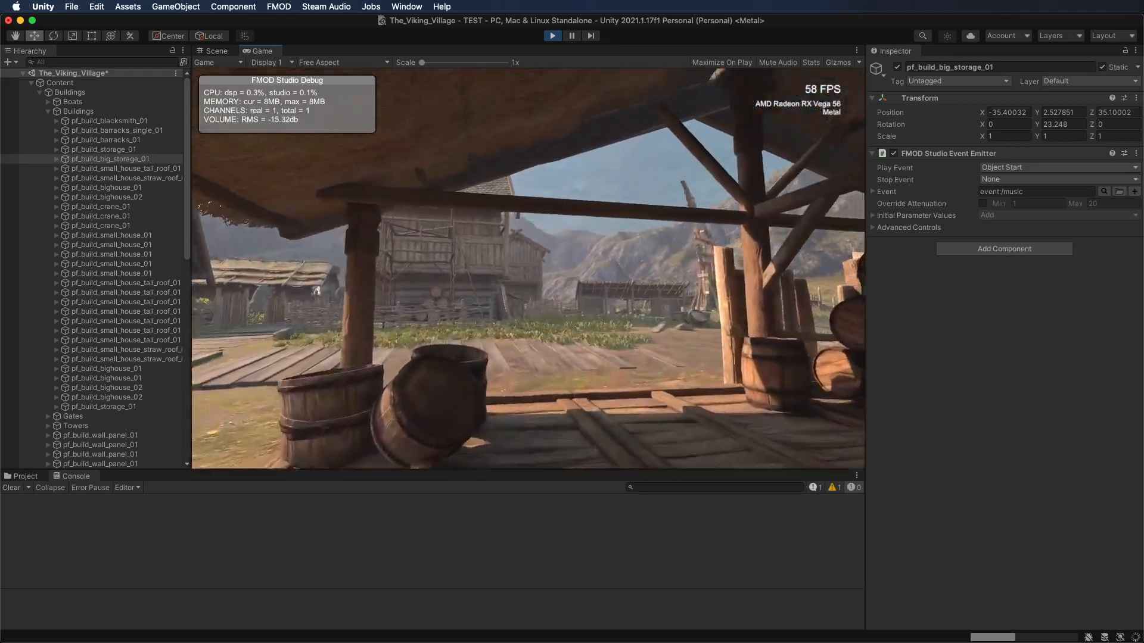
{"action": "key", "text": "w"}
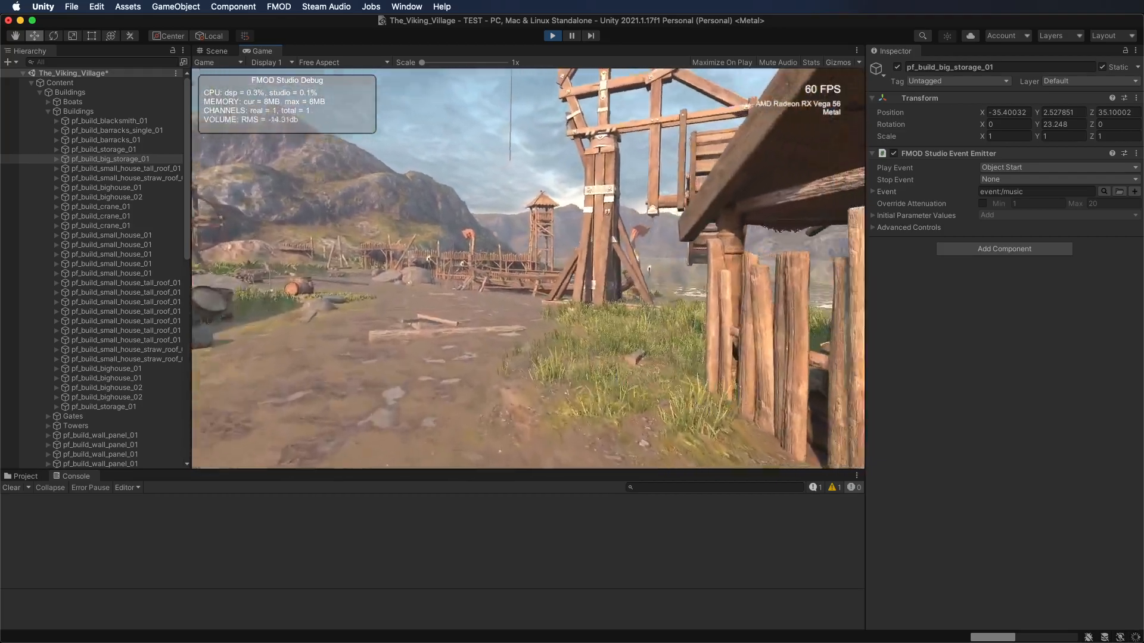
{"action": "key", "text": "s"}
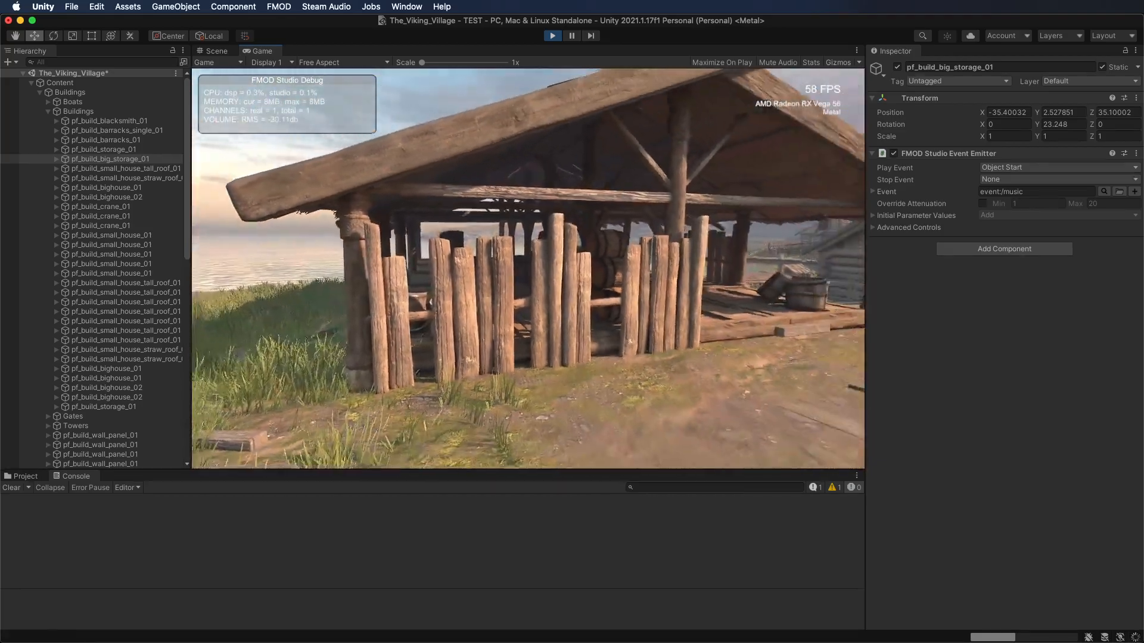
{"action": "key", "text": "s"}
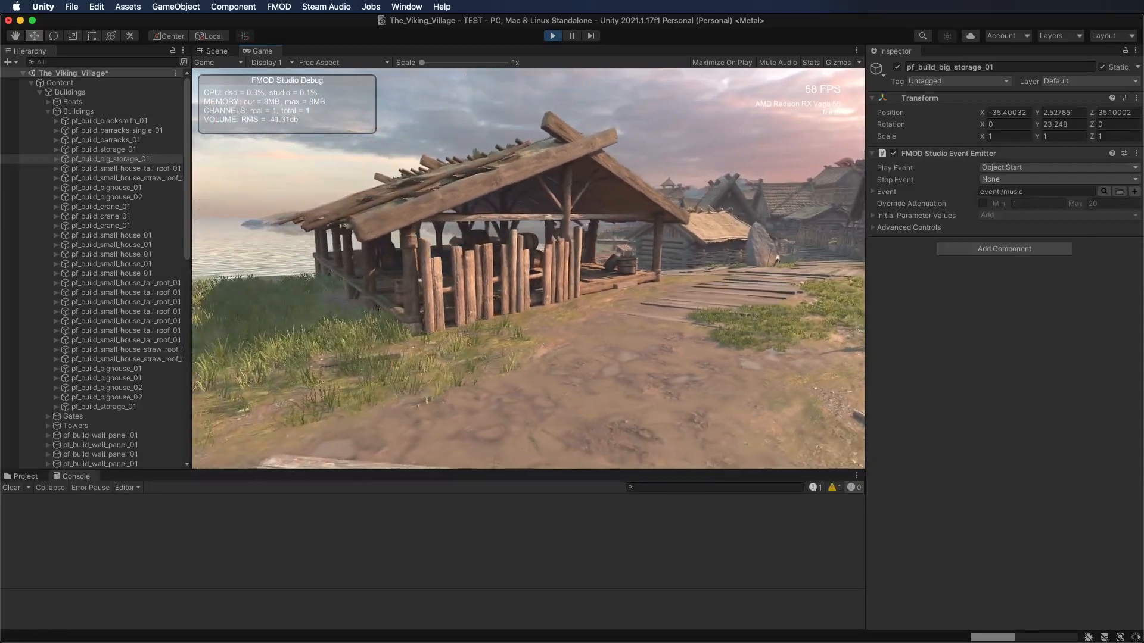
{"action": "key", "text": "super+p"}
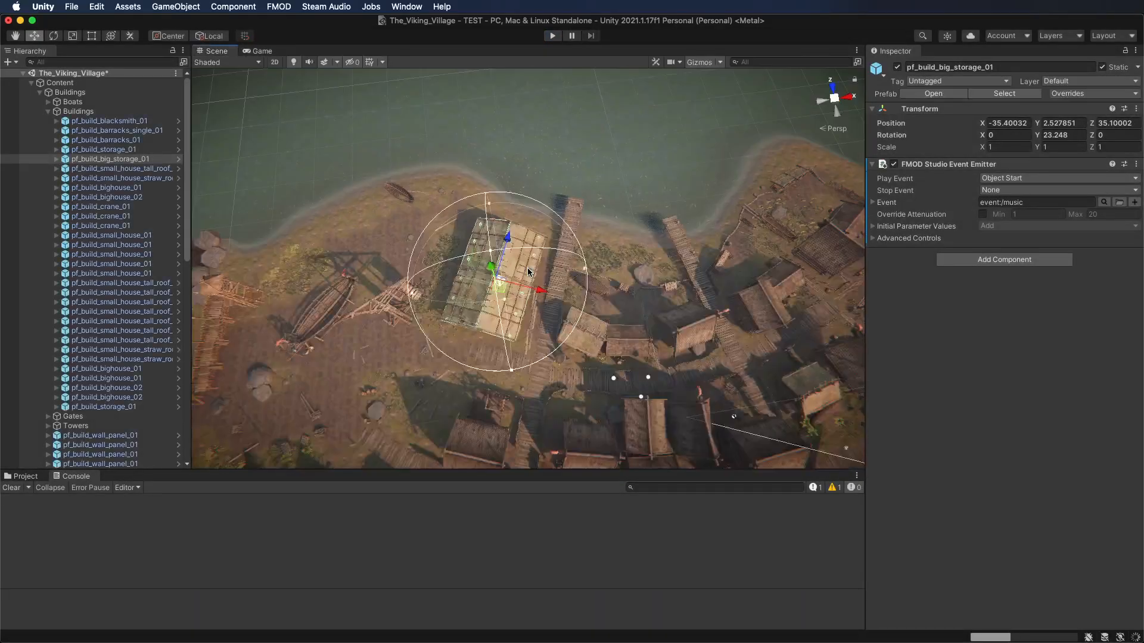